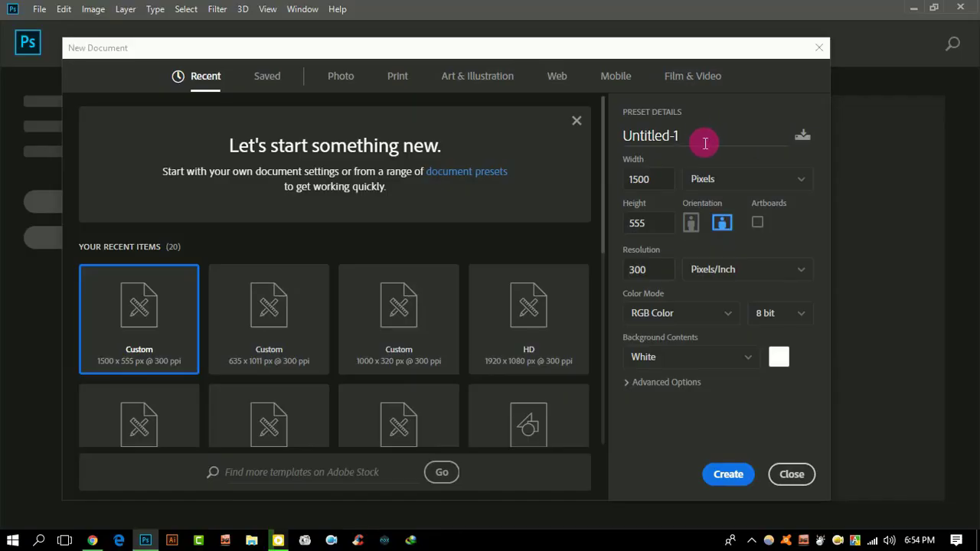
Create a new A4 Flyer Design document from the 210 x 297 mm Print A4 preset.
{"action": "double_click", "coordinate": [720, 141]}
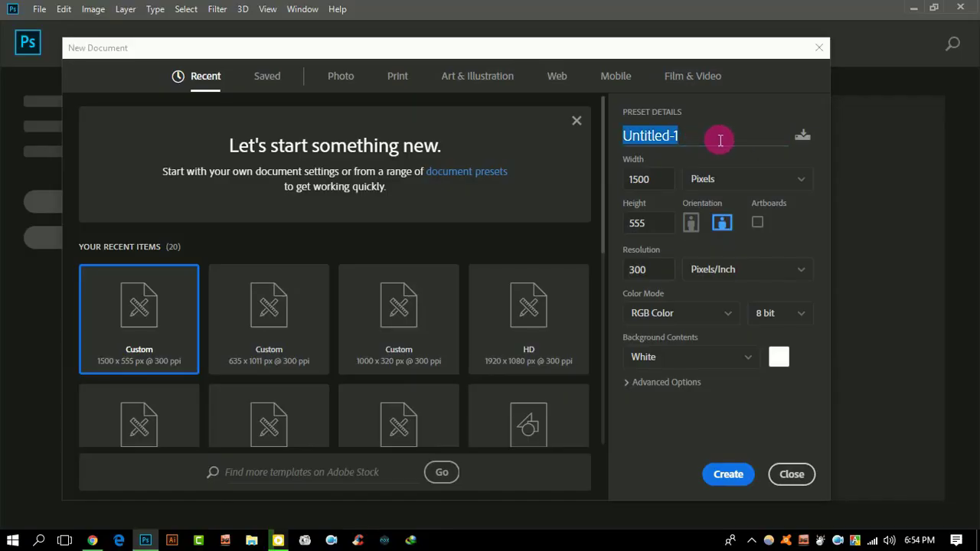
{"action": "type", "text": "A4 Flyer Design"}
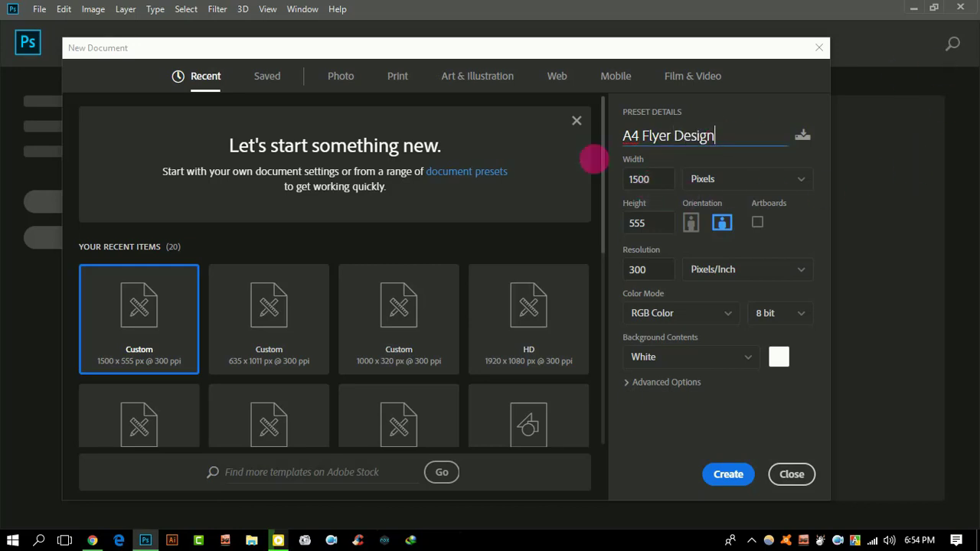
{"action": "left_click", "coordinate": [398, 83]}
{"action": "left_click", "coordinate": [528, 201]}
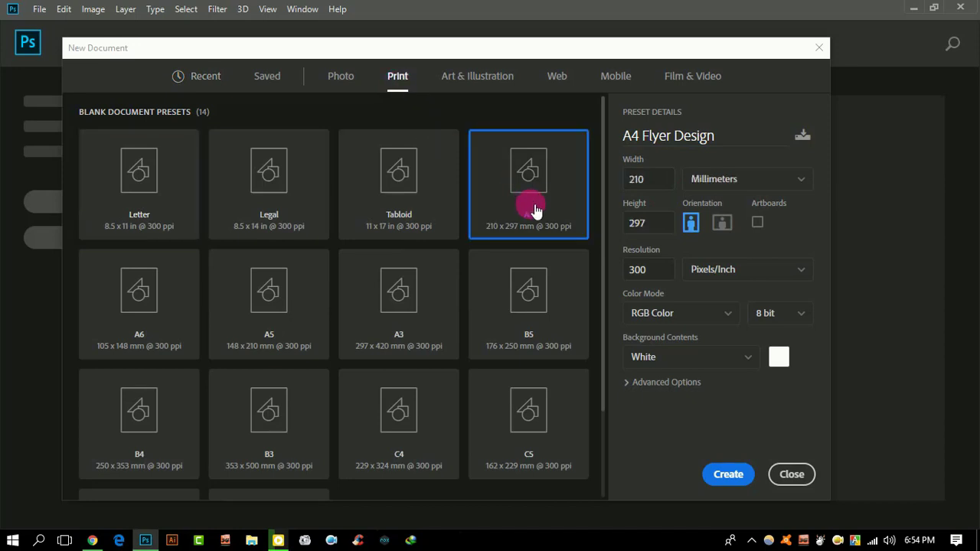
{"action": "left_click", "coordinate": [728, 475]}
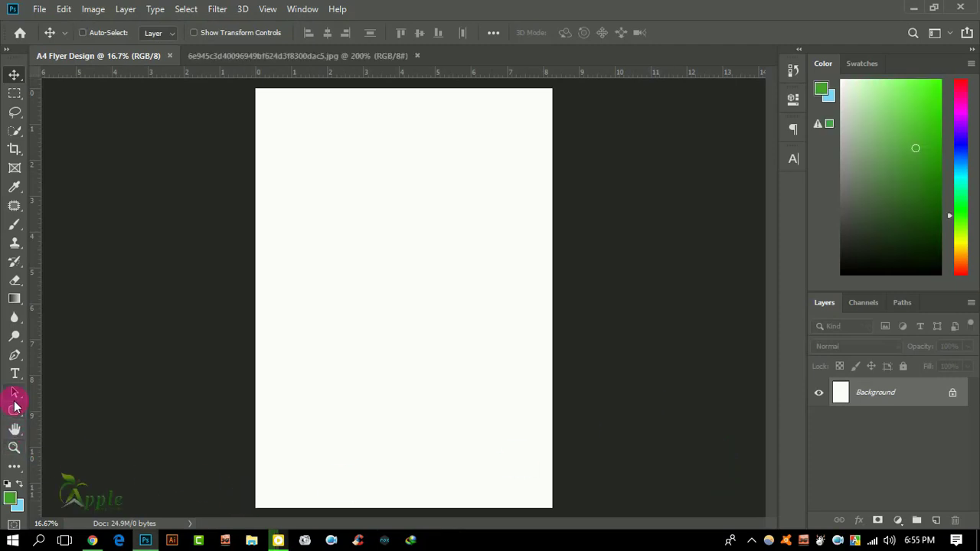
Draw a large rectangle over the page with the Rectangle tool.
{"action": "right_click", "coordinate": [14, 407]}
{"action": "left_click", "coordinate": [68, 409]}
{"action": "right_click", "coordinate": [23, 410]}
{"action": "left_click", "coordinate": [69, 409]}
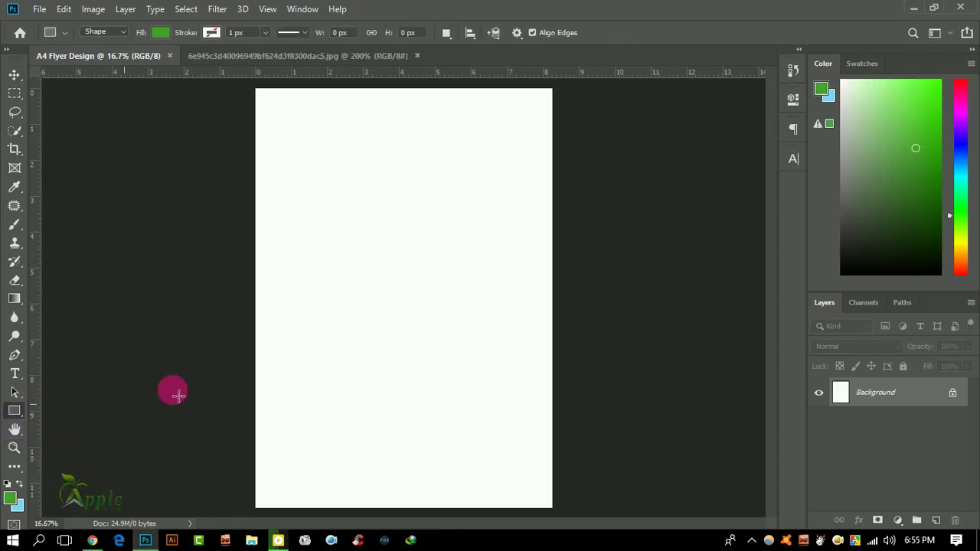
{"action": "mouse_move", "coordinate": [295, 170]}
{"action": "left_mouse_down"}
{"action": "mouse_move", "coordinate": [629, 431]}
{"action": "mouse_move", "coordinate": [619, 432]}
{"action": "left_mouse_up"}
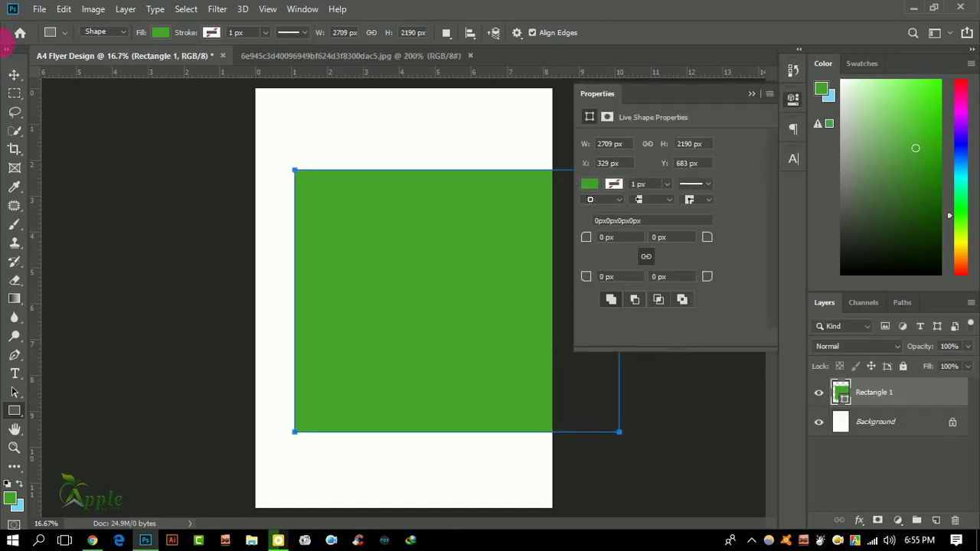
Free-transform the rectangle to about -38° and move it into the bottom-right corner.
{"action": "left_click", "coordinate": [64, 9]}
{"action": "left_click", "coordinate": [122, 318]}
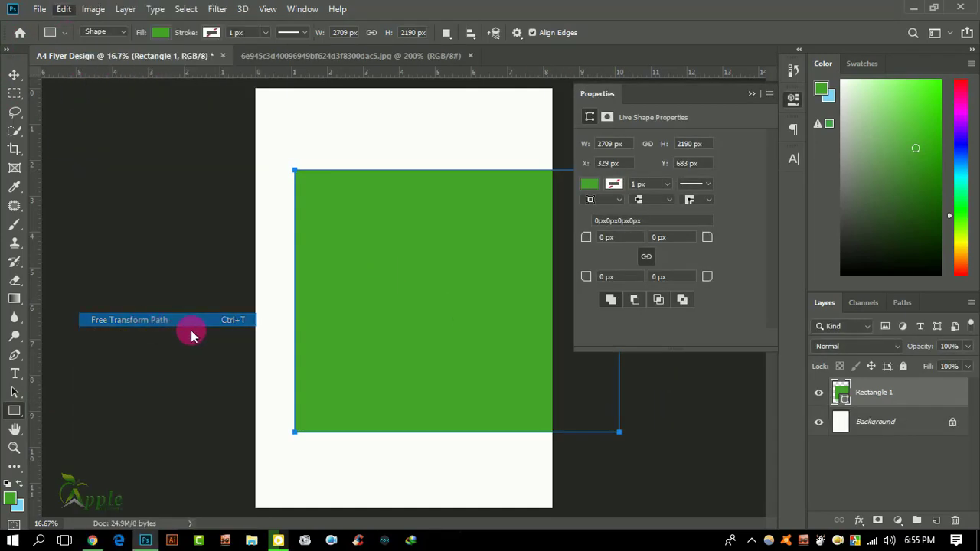
{"action": "left_click_drag", "start_coordinate": [278, 203], "coordinate": [252, 340]}
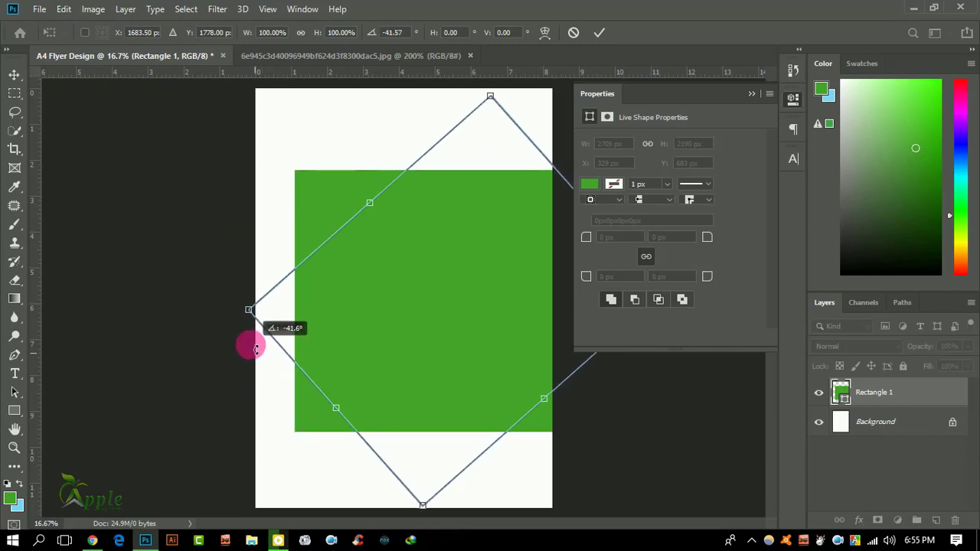
{"action": "left_click_drag", "start_coordinate": [428, 330], "coordinate": [505, 528]}
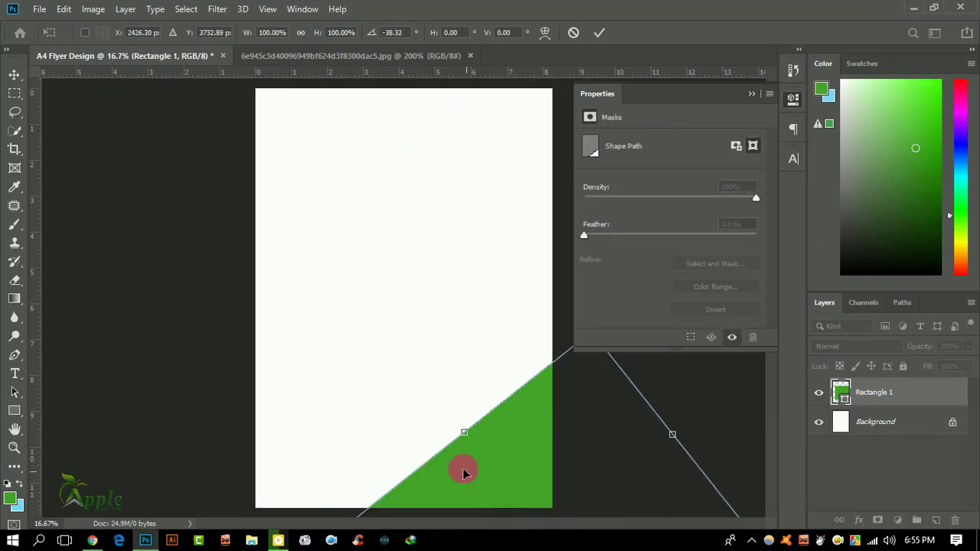
{"action": "left_click_drag", "start_coordinate": [411, 433], "coordinate": [405, 418]}
{"action": "left_click_drag", "start_coordinate": [472, 447], "coordinate": [468, 436]}
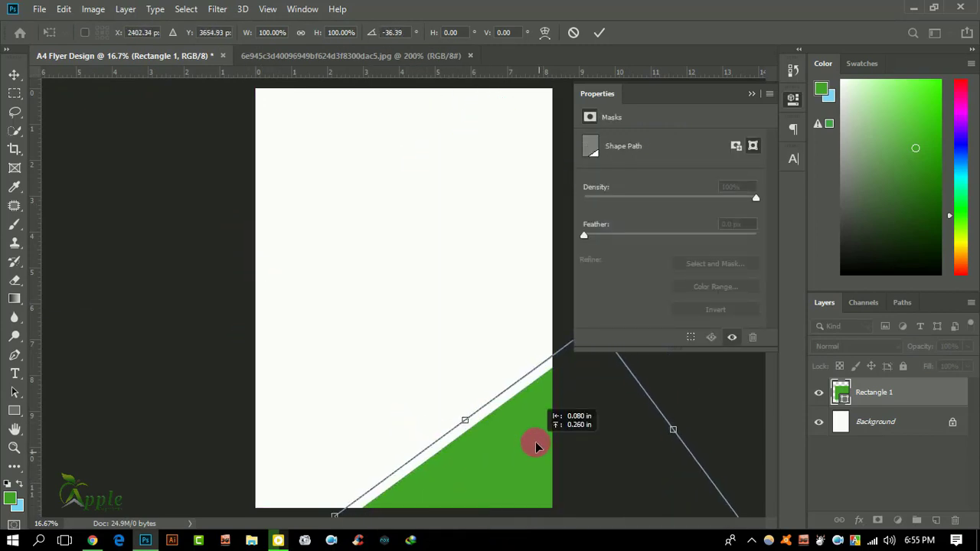
{"action": "left_click_drag", "start_coordinate": [449, 376], "coordinate": [437, 374]}
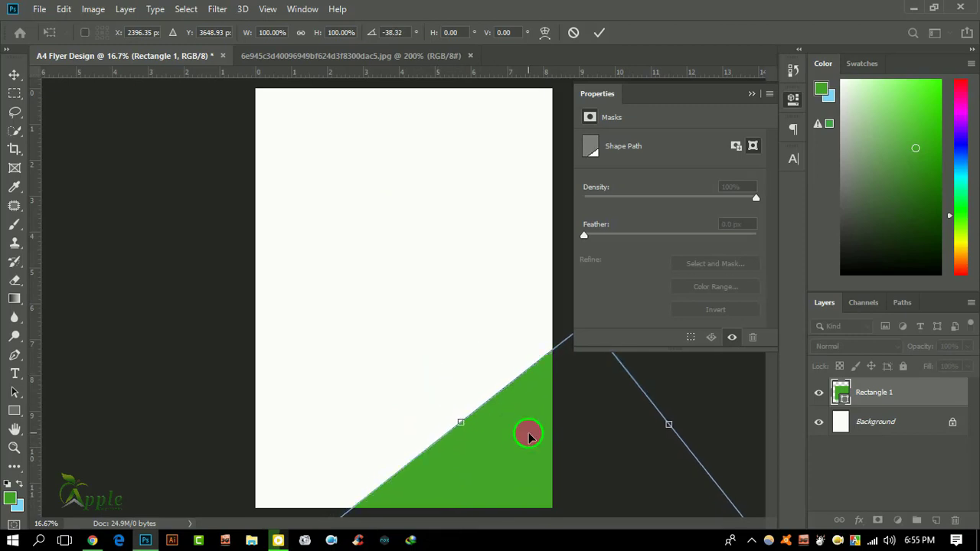
{"action": "left_click_drag", "start_coordinate": [525, 431], "coordinate": [531, 433]}
{"action": "left_click", "coordinate": [570, 316]}
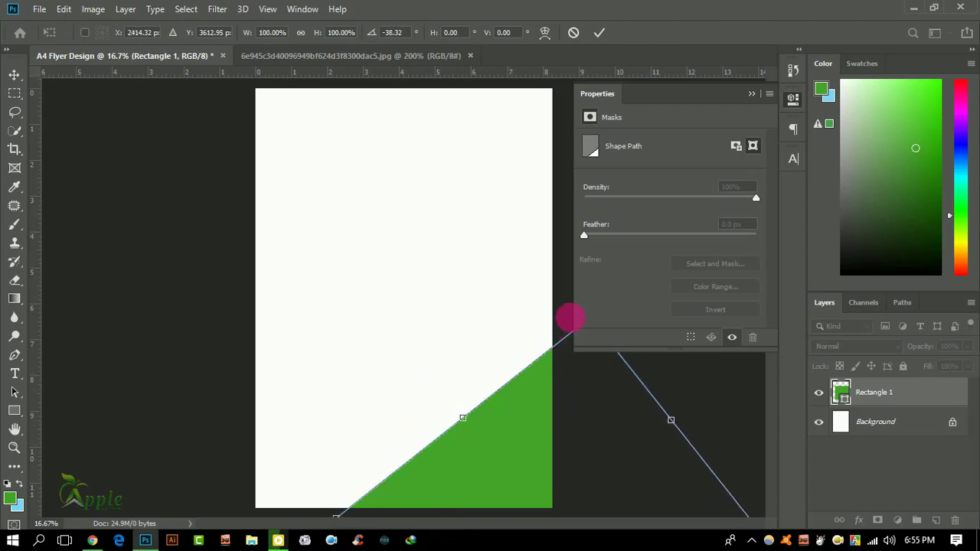
{"action": "left_click", "coordinate": [615, 24]}
{"action": "left_click", "coordinate": [445, 209]}
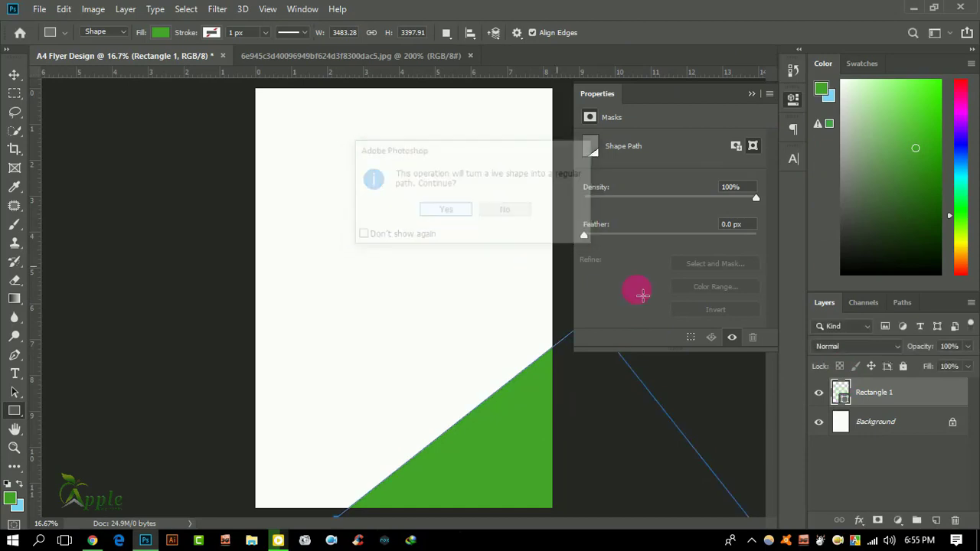
Confirm the rectangle's green fill colour.
{"action": "double_click", "coordinate": [841, 394]}
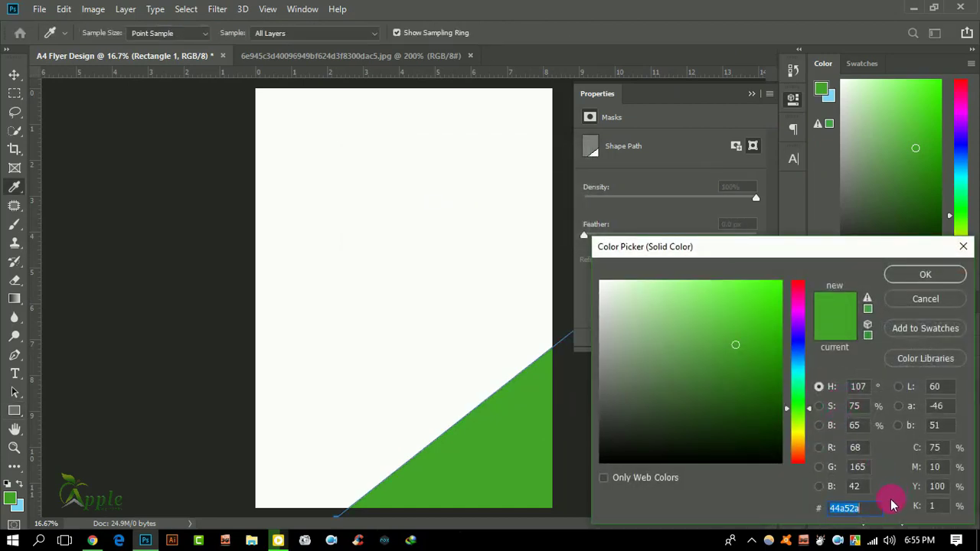
{"action": "left_click", "coordinate": [921, 274]}
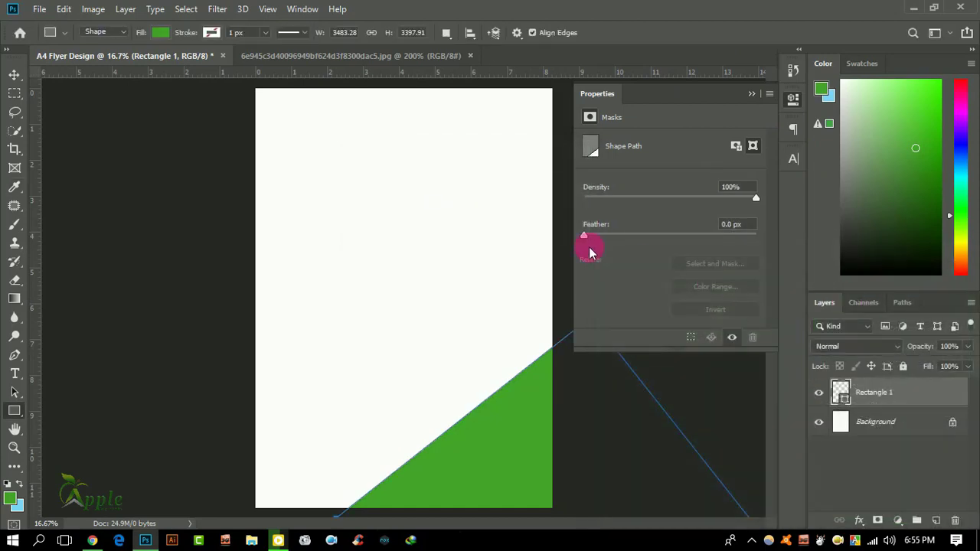
{"action": "left_click", "coordinate": [10, 69]}
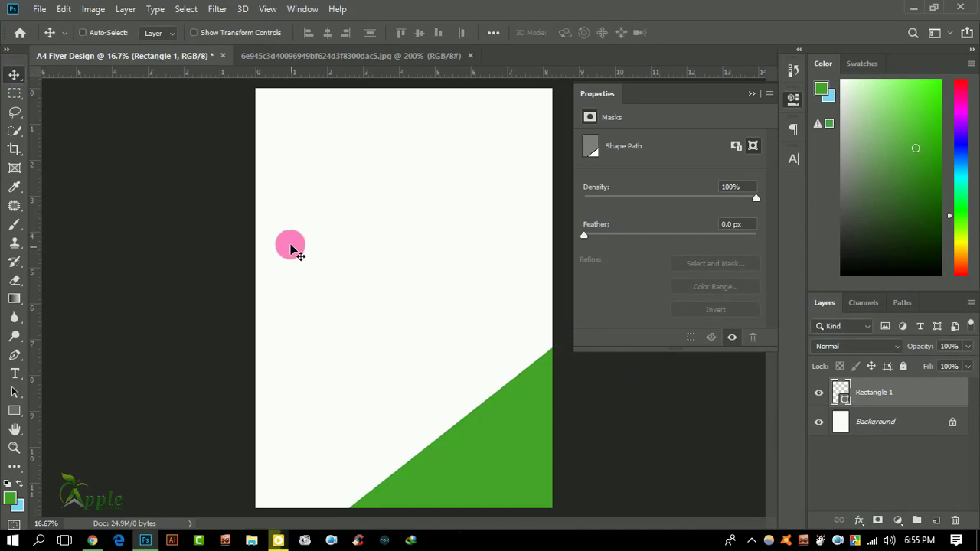
Rotate the green wedge about 1.8° more, nudge it, then shift it right against the page edge.
{"action": "left_click", "coordinate": [63, 9]}
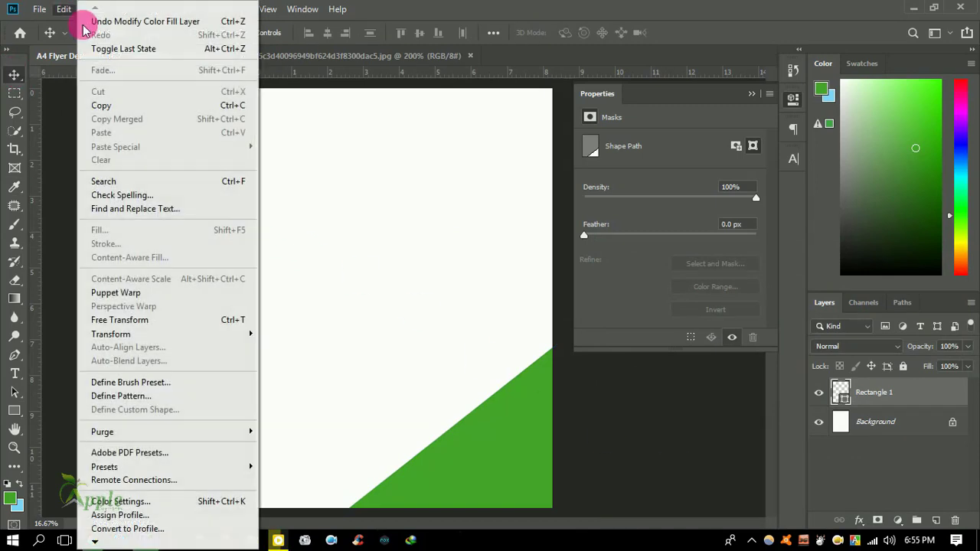
{"action": "left_click", "coordinate": [153, 324]}
{"action": "left_click", "coordinate": [245, 372]}
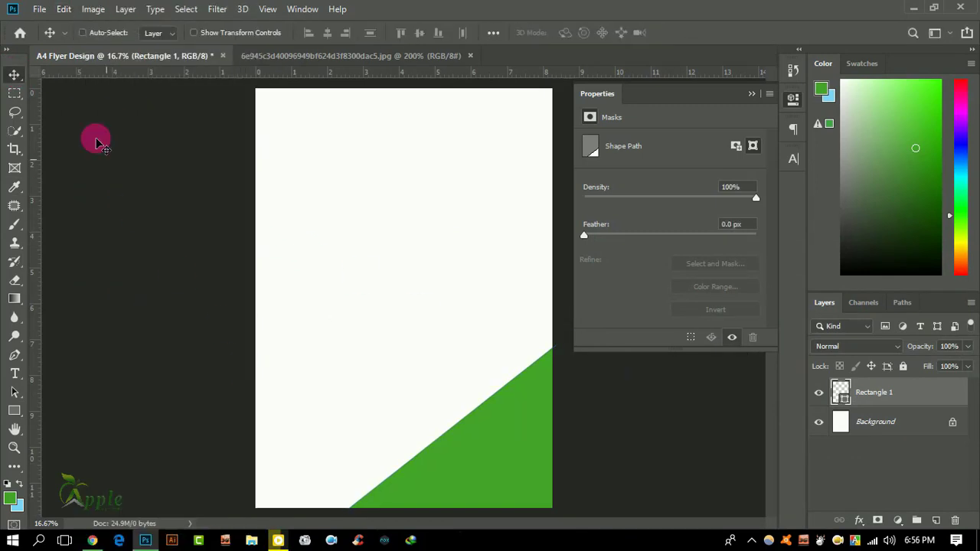
{"action": "left_click", "coordinate": [63, 9]}
{"action": "left_click", "coordinate": [115, 320]}
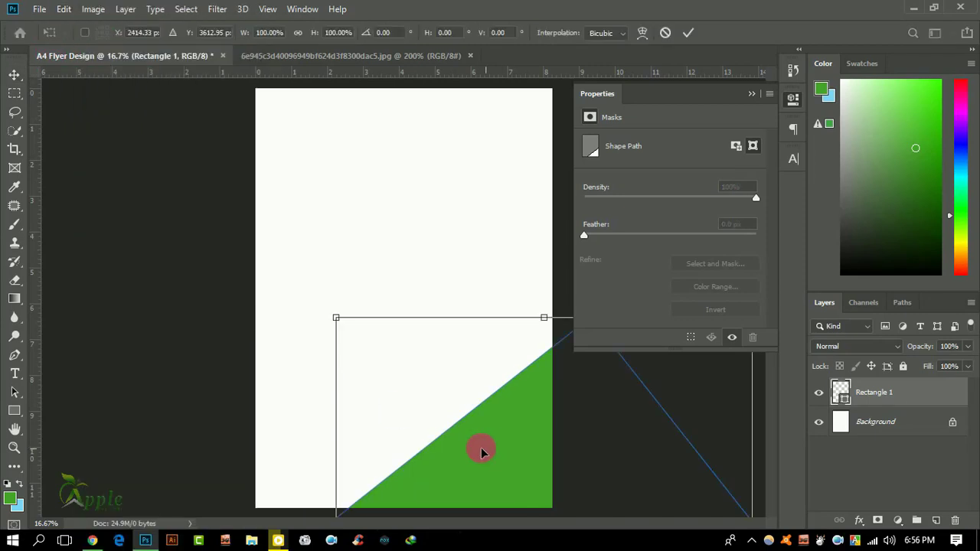
{"action": "left_click_drag", "start_coordinate": [332, 317], "coordinate": [324, 322]}
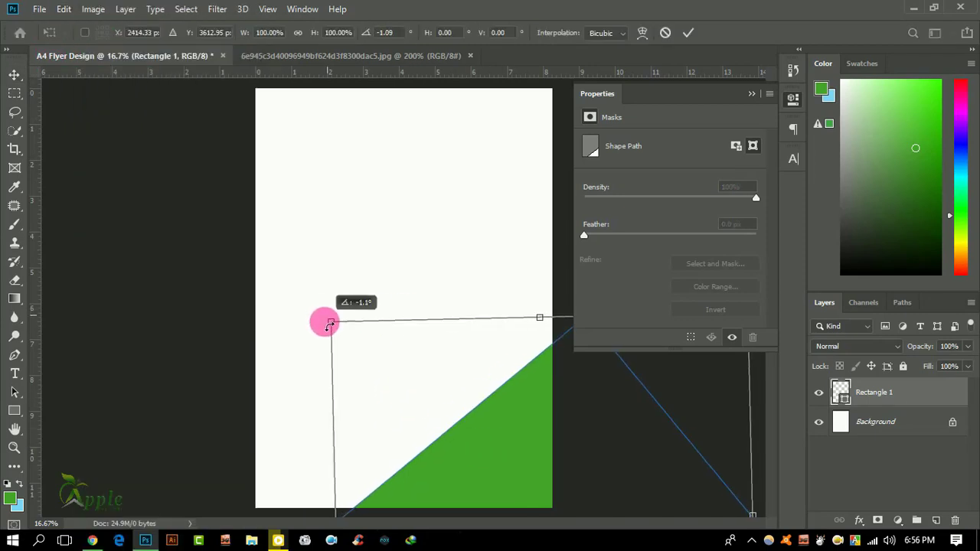
{"action": "left_click_drag", "start_coordinate": [492, 434], "coordinate": [491, 436]}
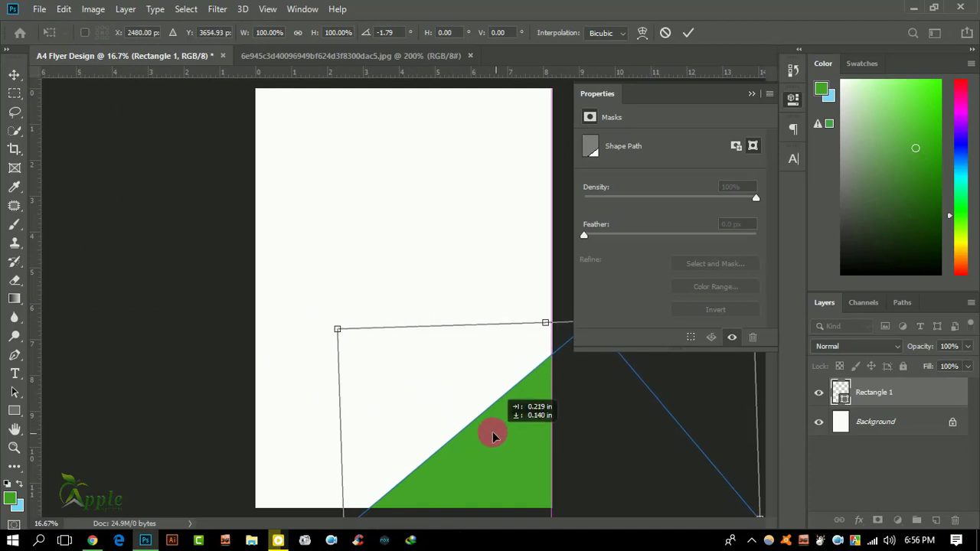
{"action": "left_click", "coordinate": [687, 33]}
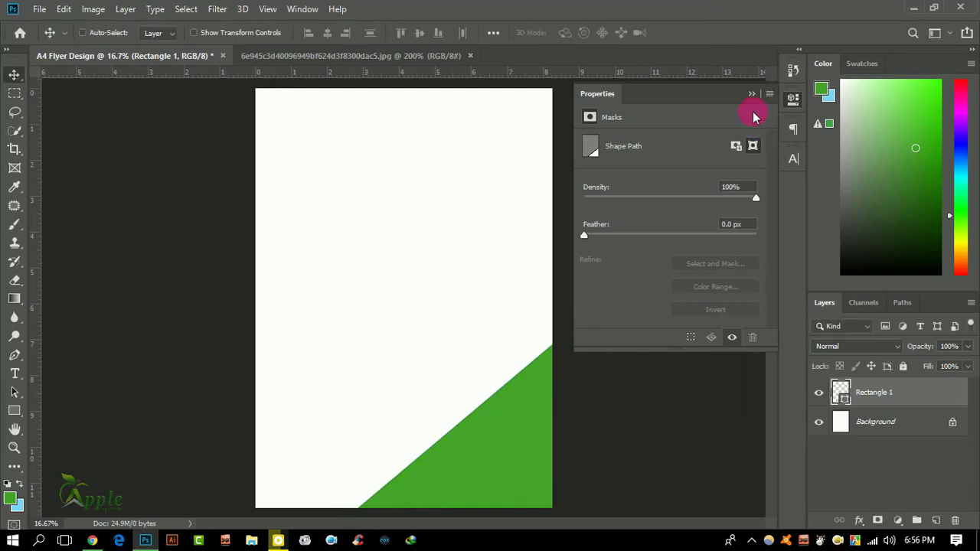
{"action": "left_click", "coordinate": [751, 93]}
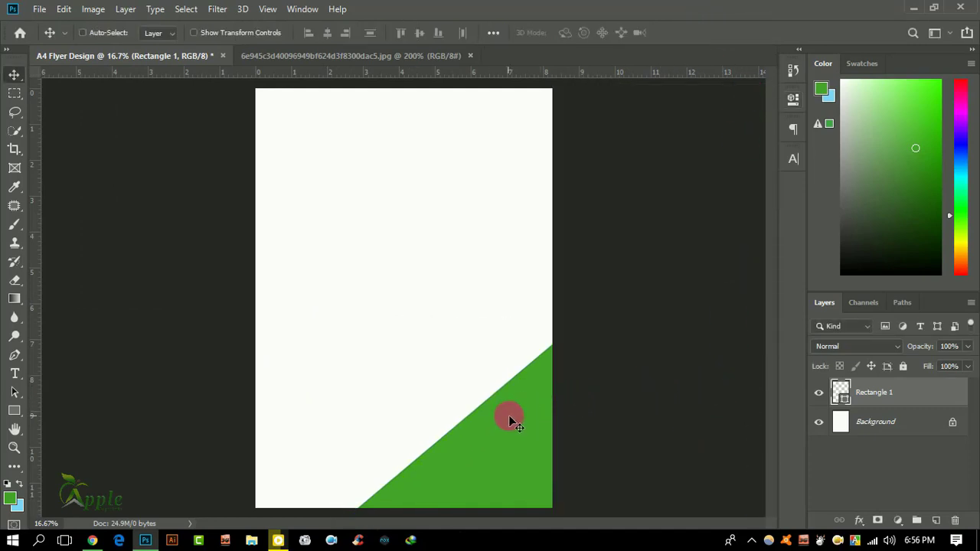
{"action": "mouse_move", "coordinate": [509, 415]}
{"action": "left_mouse_down"}
{"action": "mouse_move", "coordinate": [525, 419]}
{"action": "mouse_move", "coordinate": [578, 383]}
{"action": "left_mouse_up"}
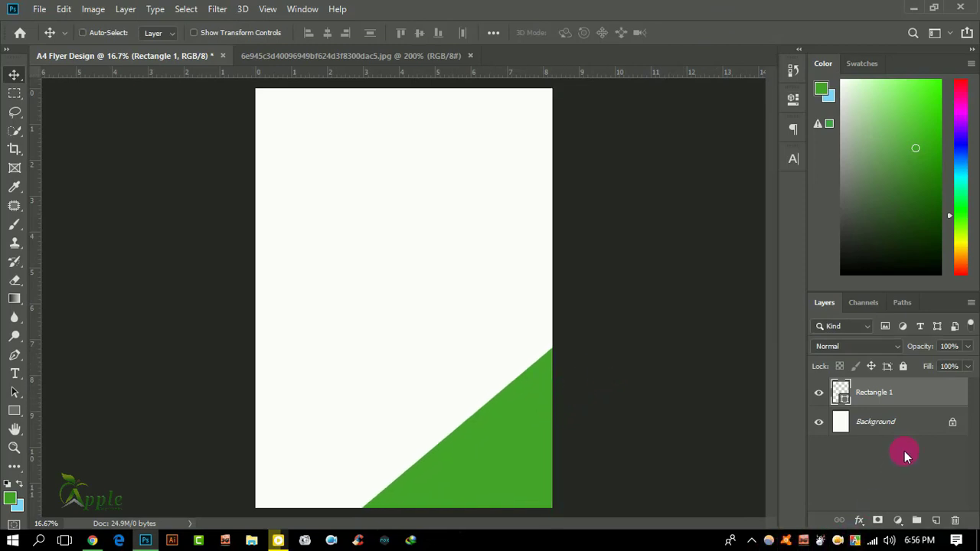
Duplicate the green corner shape and flip the copy vertically and horizontally.
{"action": "left_click_drag", "start_coordinate": [909, 417], "coordinate": [936, 520]}
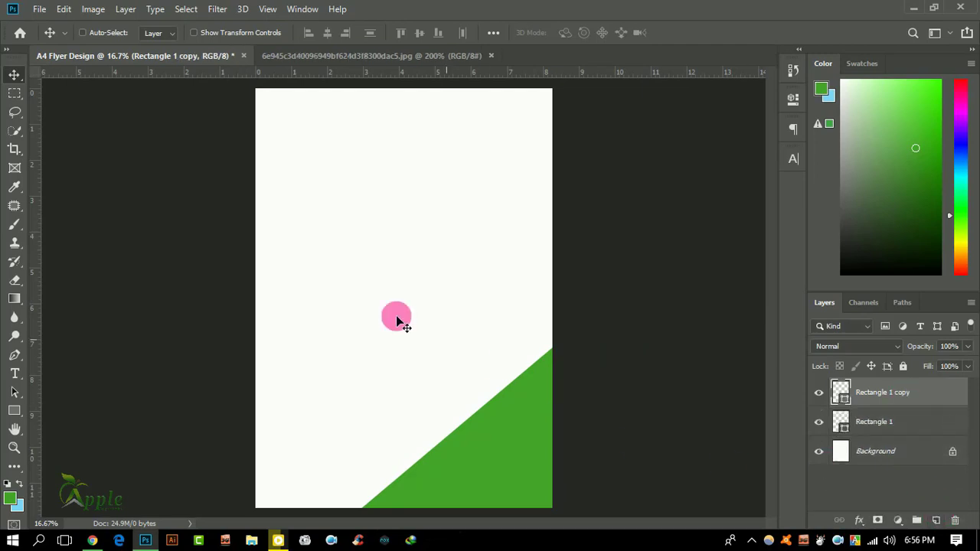
{"action": "left_click", "coordinate": [64, 9]}
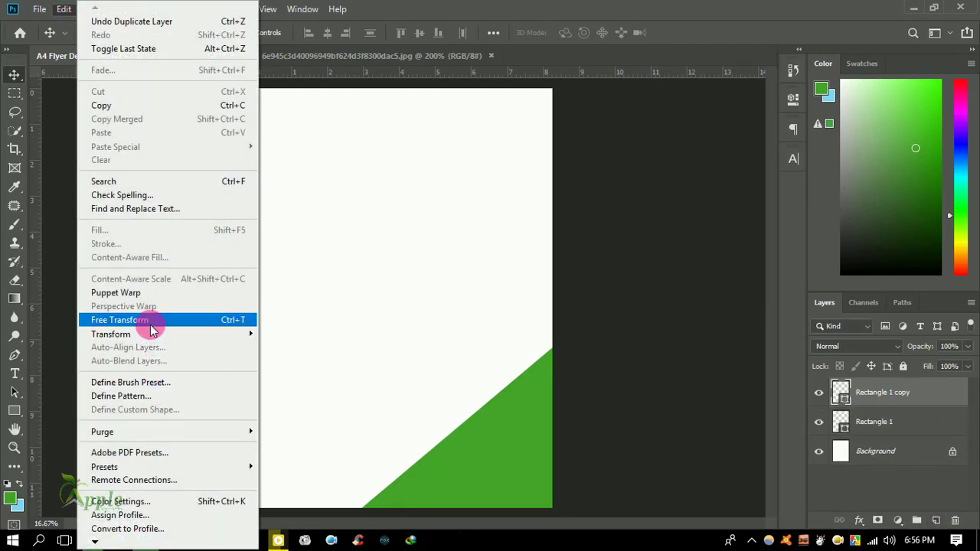
{"action": "left_click", "coordinate": [153, 319]}
{"action": "right_click", "coordinate": [547, 460]}
{"action": "left_click", "coordinate": [563, 511]}
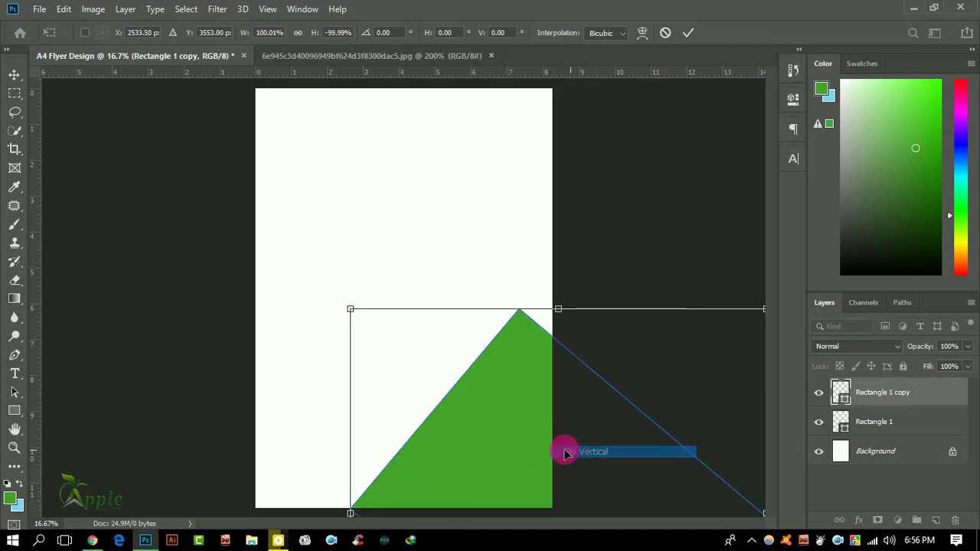
{"action": "right_click", "coordinate": [513, 437]}
{"action": "left_click", "coordinate": [568, 402]}
Move and enlarge the flipped copy so it fills the top-left corner, then commit.
{"action": "mouse_move", "coordinate": [541, 442]}
{"action": "left_mouse_down"}
{"action": "mouse_move", "coordinate": [395, 230]}
{"action": "mouse_move", "coordinate": [320, 148]}
{"action": "left_mouse_up"}
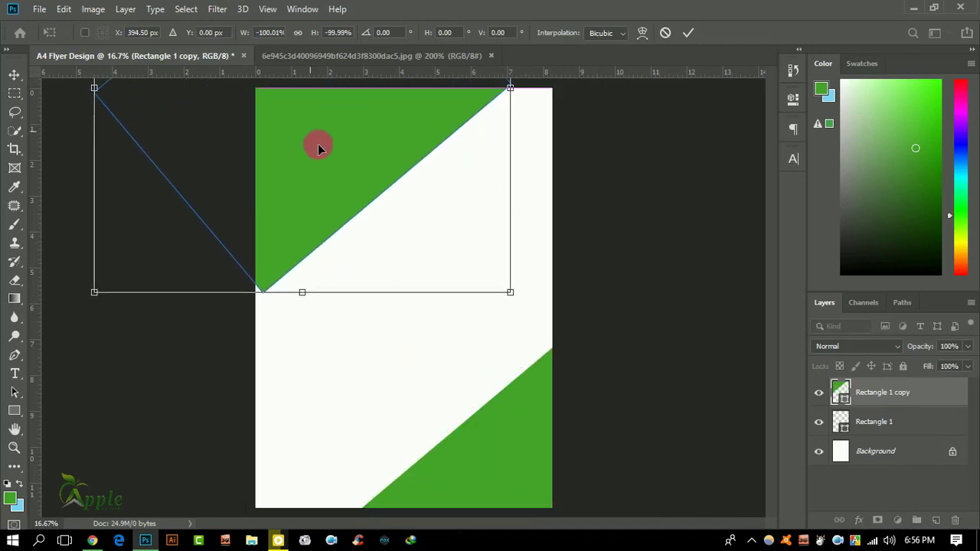
{"action": "left_click_drag", "start_coordinate": [508, 291], "coordinate": [543, 340]}
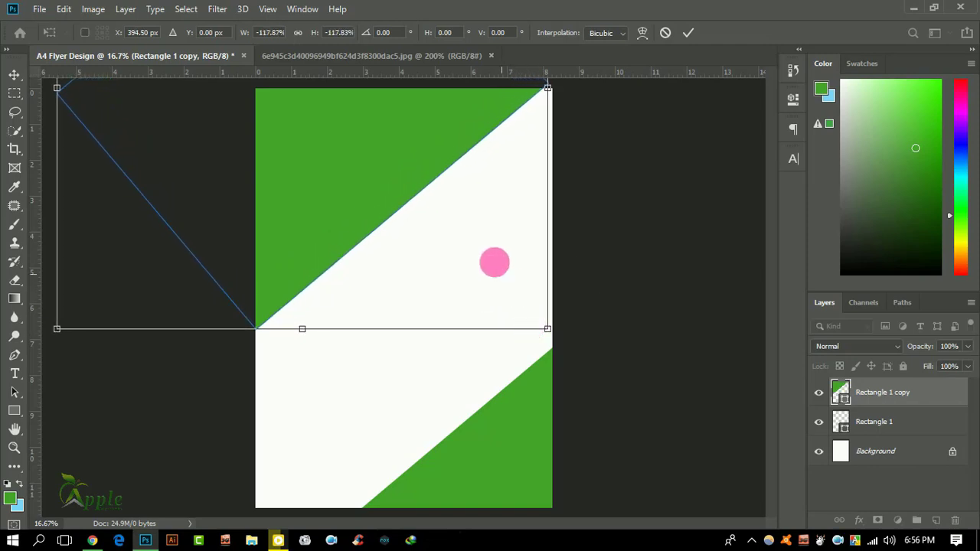
{"action": "left_click_drag", "start_coordinate": [436, 188], "coordinate": [419, 183]}
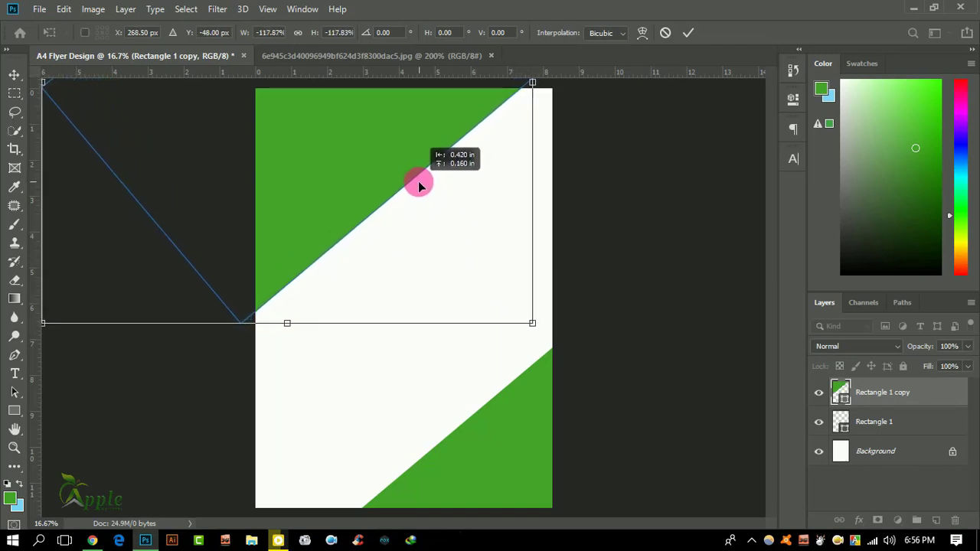
{"action": "left_click_drag", "start_coordinate": [459, 116], "coordinate": [458, 122]}
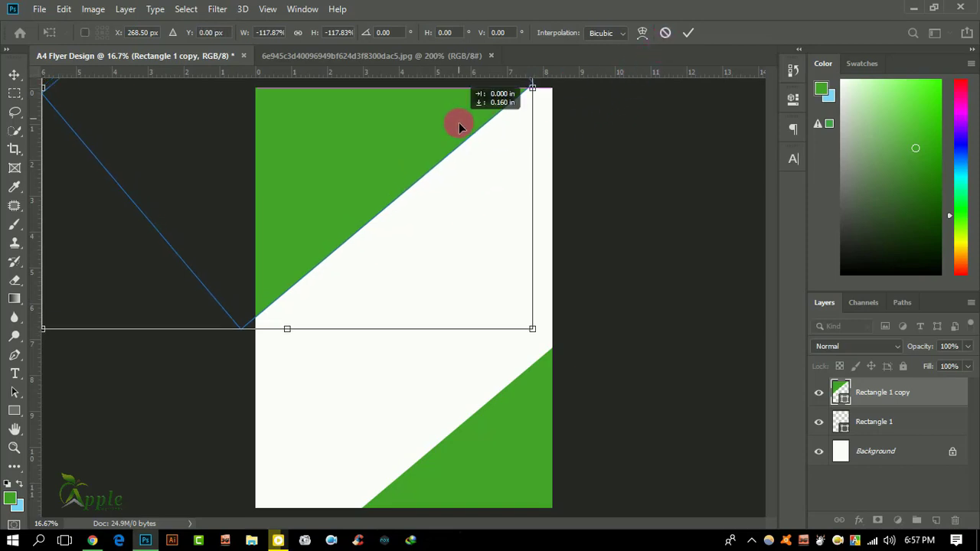
{"action": "key", "text": "Up"}
{"action": "key", "text": "Up"}
{"action": "key", "text": "Right"}
{"action": "key", "text": "Right"}
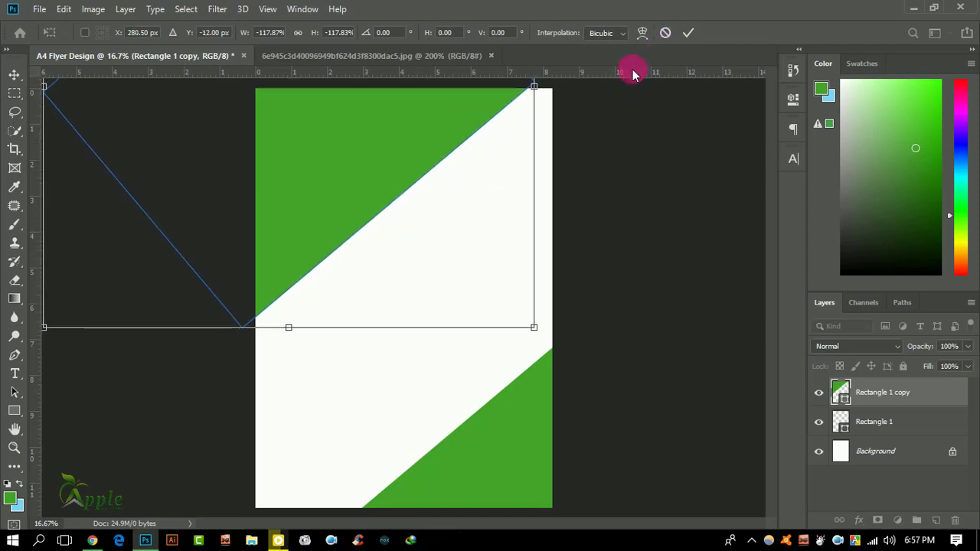
{"action": "key", "text": "Right"}
{"action": "key", "text": "Right"}
{"action": "left_click", "coordinate": [685, 33]}
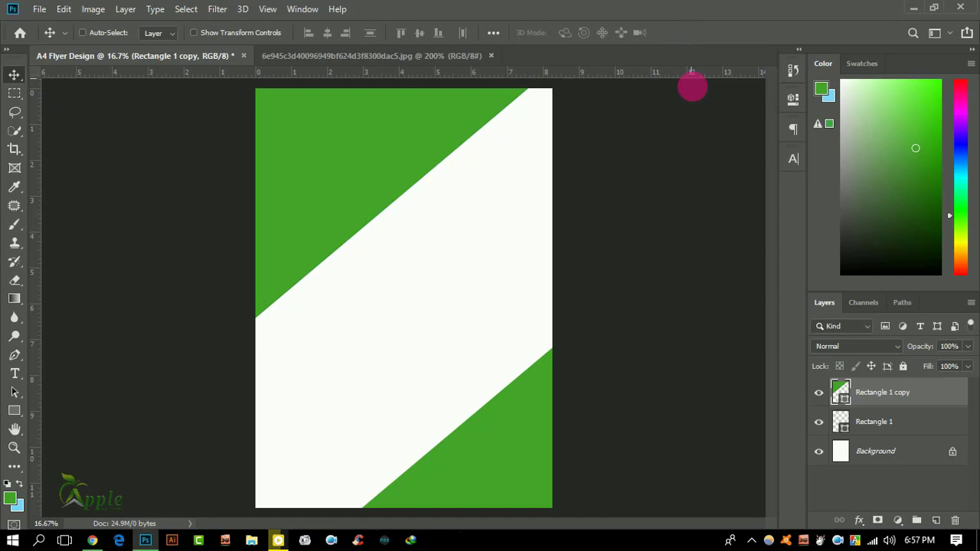
Recolour the copied triangle light grey, e0dcdb.
{"action": "double_click", "coordinate": [842, 398]}
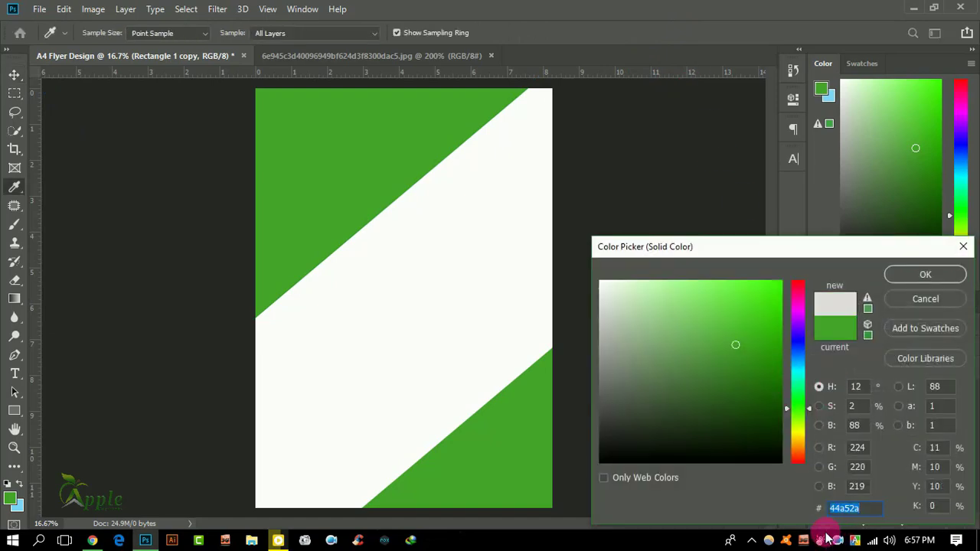
{"action": "type", "text": "e0dcdb"}
{"action": "left_click", "coordinate": [905, 277]}
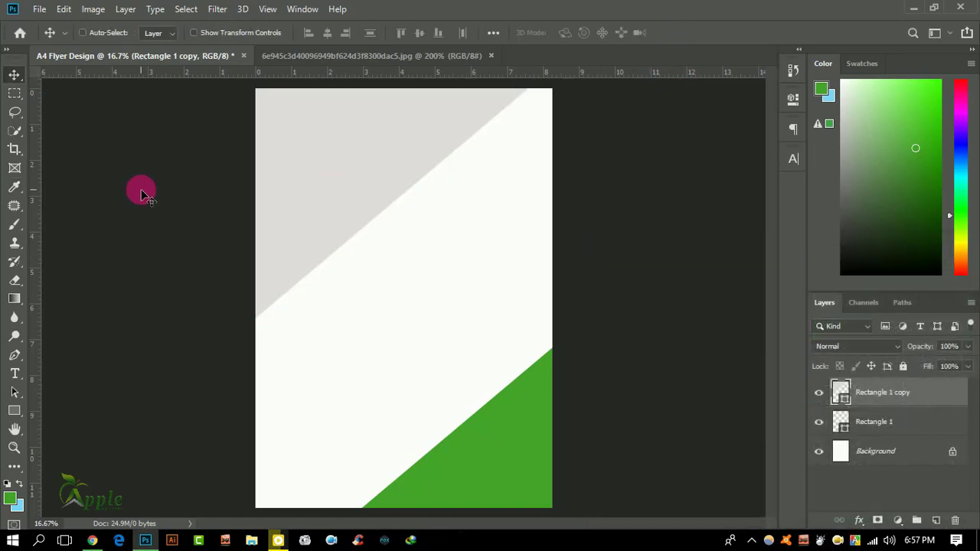
Draw a circle over the grey triangle's diagonal edge and reposition it.
{"action": "right_click", "coordinate": [14, 414]}
{"action": "left_click", "coordinate": [54, 435]}
{"action": "mouse_move", "coordinate": [306, 193]}
{"action": "left_mouse_down"}
{"action": "mouse_move", "coordinate": [371, 284]}
{"action": "mouse_move", "coordinate": [367, 274]}
{"action": "left_mouse_up"}
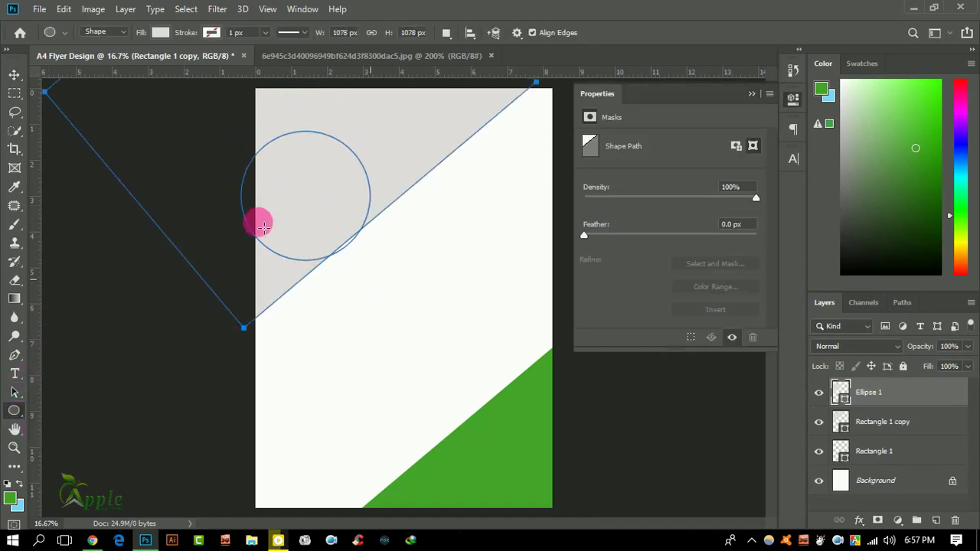
{"action": "left_click", "coordinate": [14, 74]}
{"action": "left_click_drag", "start_coordinate": [328, 207], "coordinate": [360, 230]}
Set the circle's fill to white after briefly trying mid grey.
{"action": "double_click", "coordinate": [842, 392]}
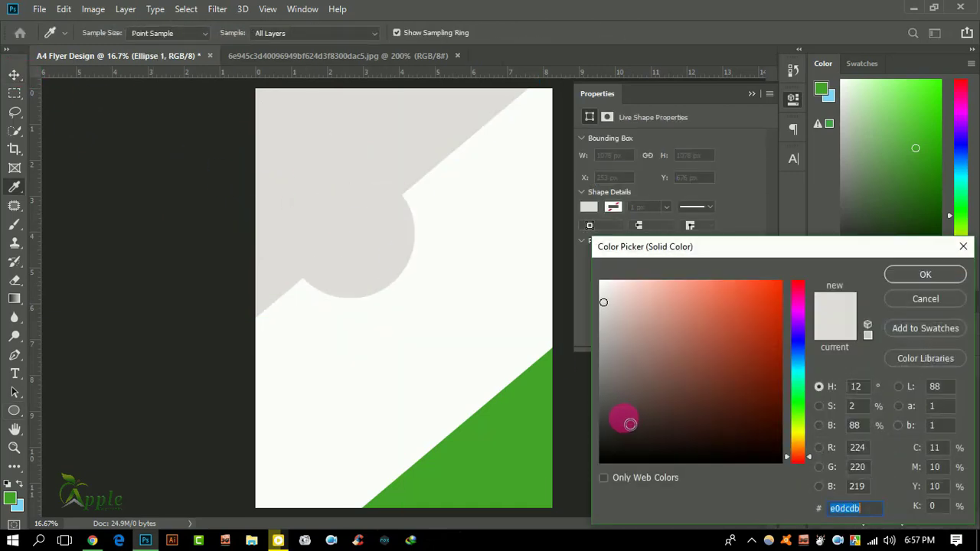
{"action": "left_click", "coordinate": [604, 342]}
{"action": "left_click", "coordinate": [894, 273]}
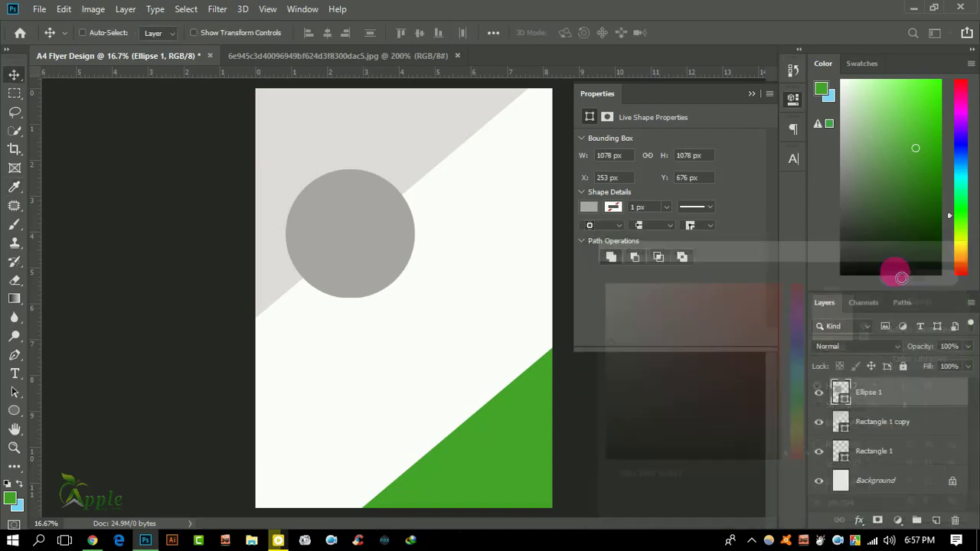
{"action": "left_click_drag", "start_coordinate": [396, 225], "coordinate": [397, 229]}
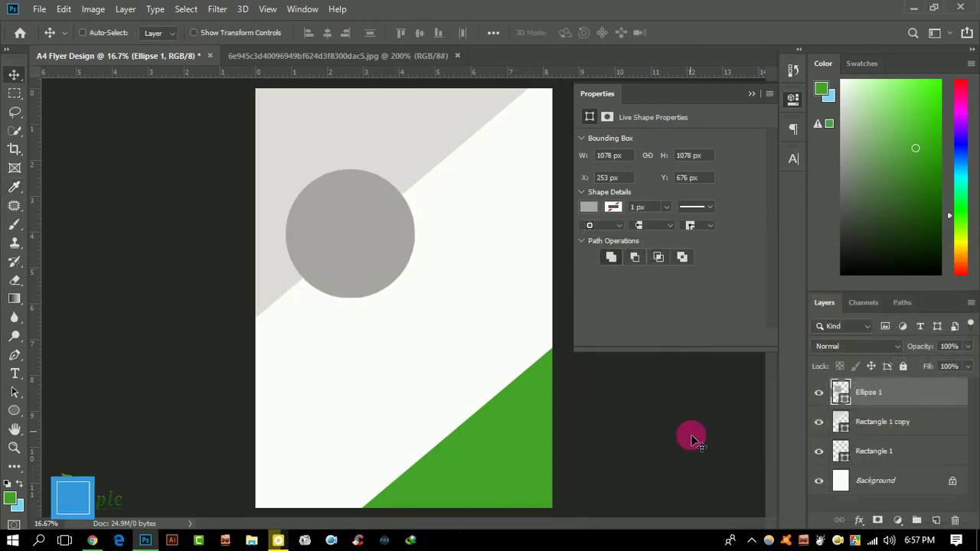
{"action": "double_click", "coordinate": [842, 396]}
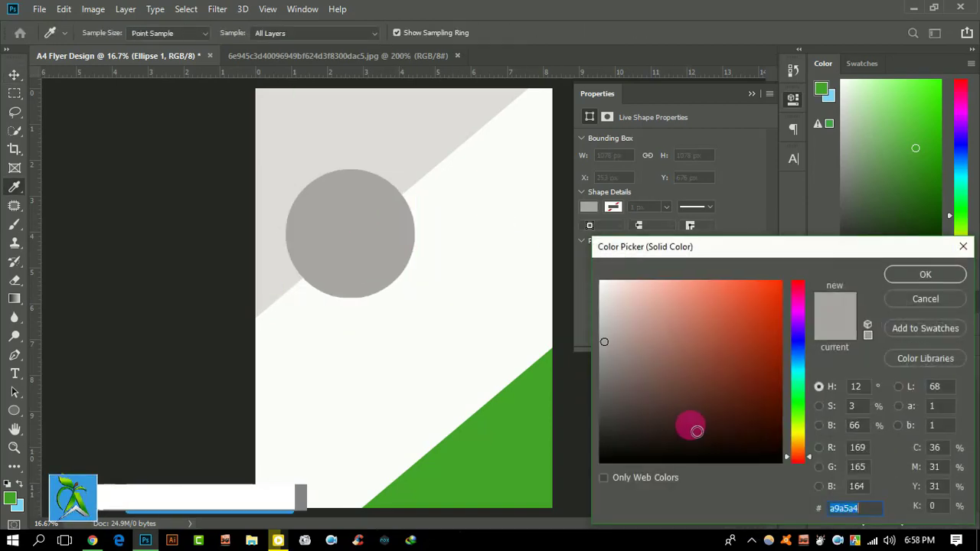
{"action": "left_click", "coordinate": [601, 282]}
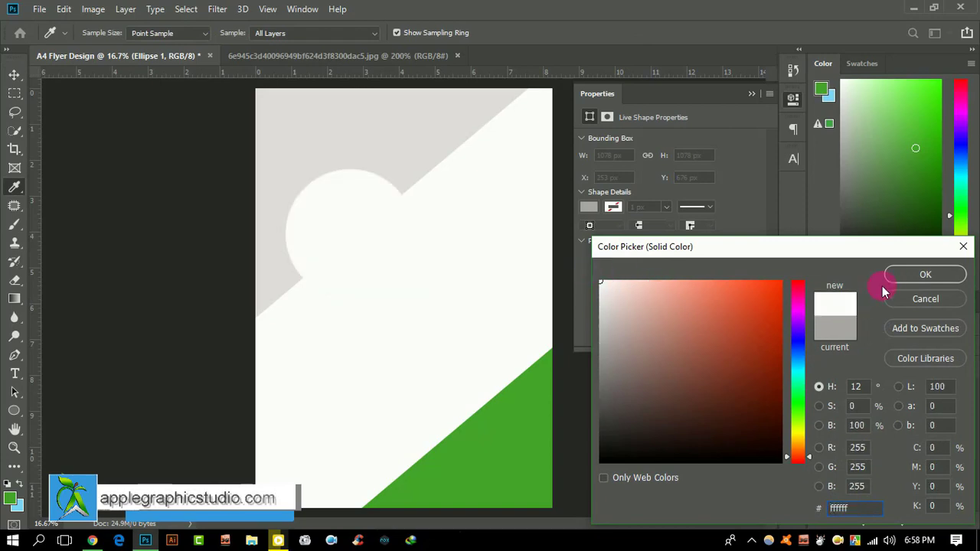
{"action": "left_click", "coordinate": [922, 274]}
Add a drop shadow to Ellipse 1 with 45% opacity and 38 px size.
{"action": "double_click", "coordinate": [922, 413]}
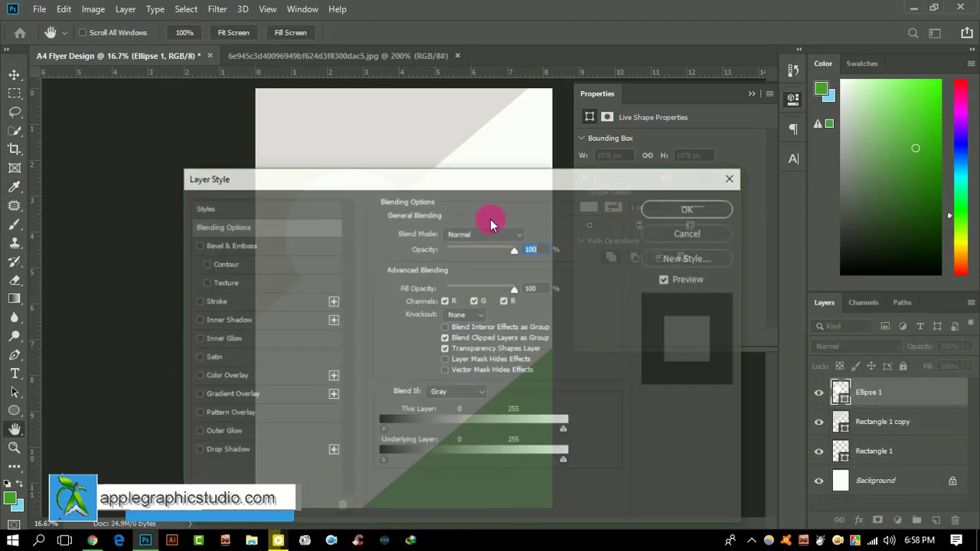
{"action": "left_click_drag", "start_coordinate": [586, 176], "coordinate": [807, 149]}
{"action": "left_click", "coordinate": [517, 427]}
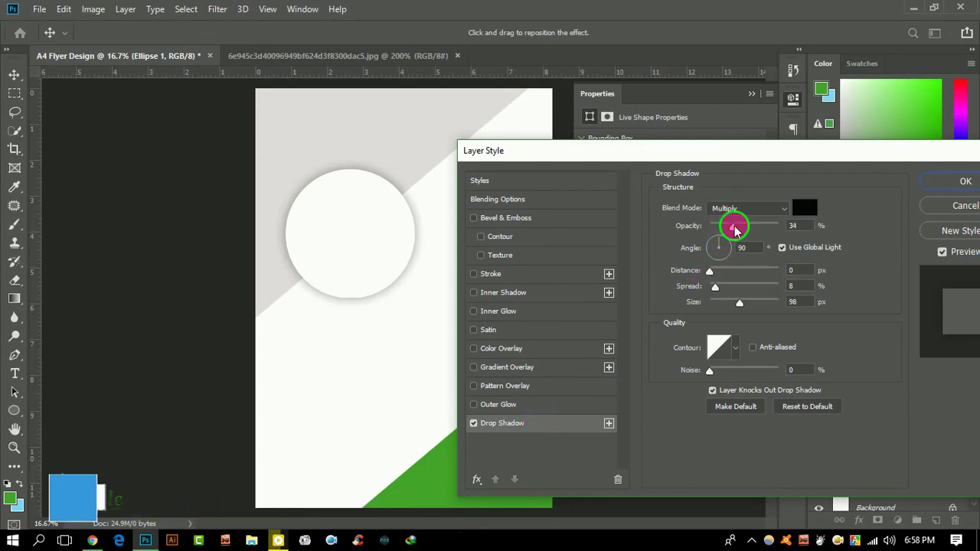
{"action": "left_click_drag", "start_coordinate": [732, 227], "coordinate": [740, 227]}
{"action": "left_click", "coordinate": [738, 304]}
{"action": "left_click_drag", "start_coordinate": [739, 305], "coordinate": [725, 304]}
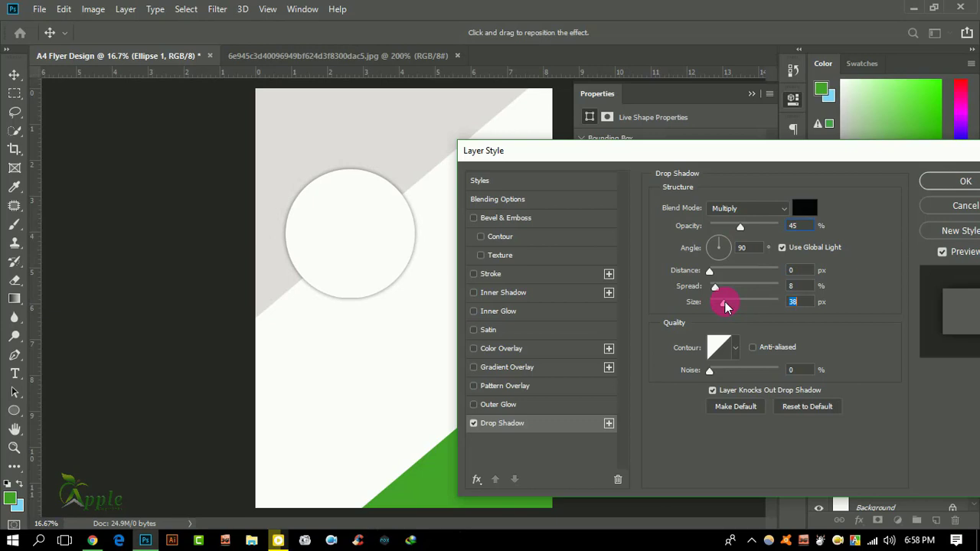
{"action": "left_click", "coordinate": [947, 182]}
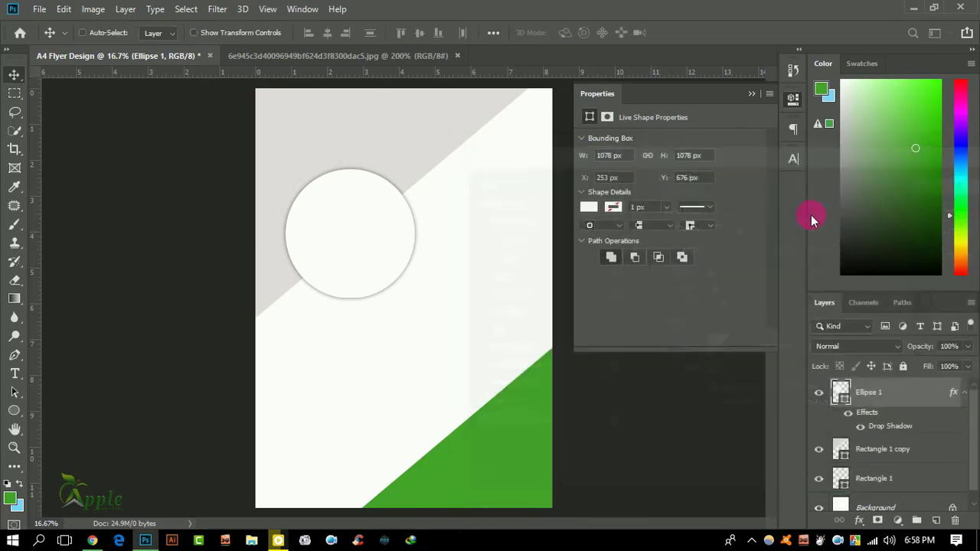
{"action": "left_click", "coordinate": [753, 95]}
Duplicate Ellipse 1 and scale the copy to about 74% inside the original.
{"action": "left_click_drag", "start_coordinate": [916, 397], "coordinate": [936, 521]}
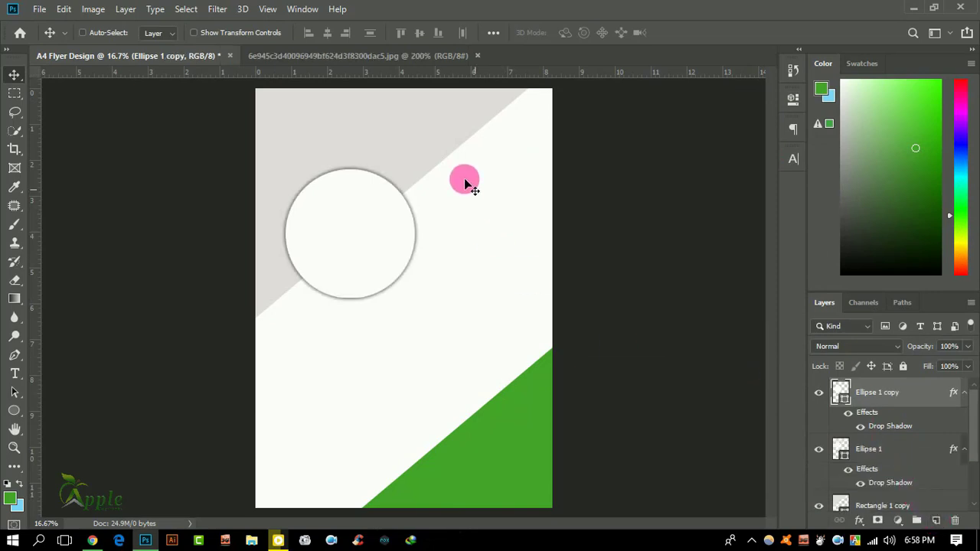
{"action": "left_click", "coordinate": [63, 10]}
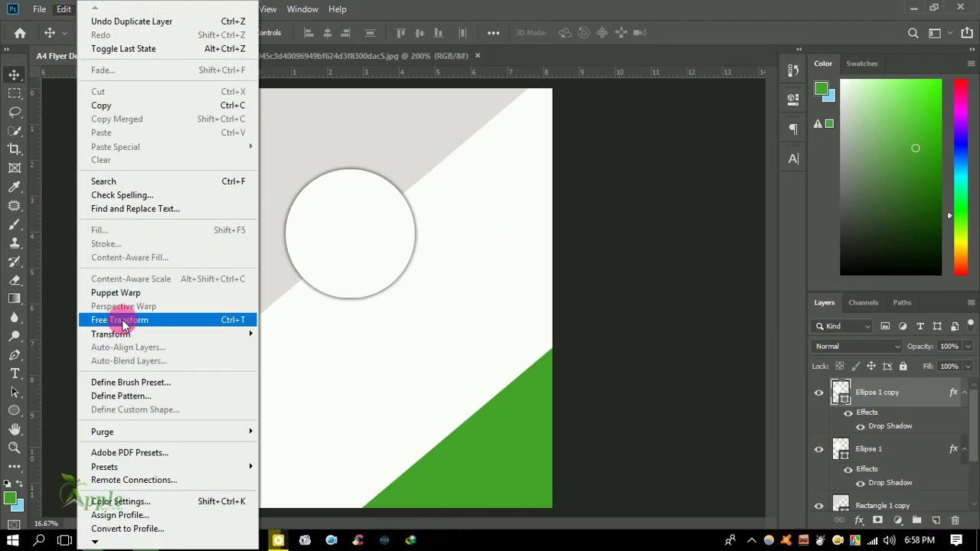
{"action": "left_click", "coordinate": [120, 320]}
{"action": "left_click_drag", "start_coordinate": [414, 299], "coordinate": [398, 286]}
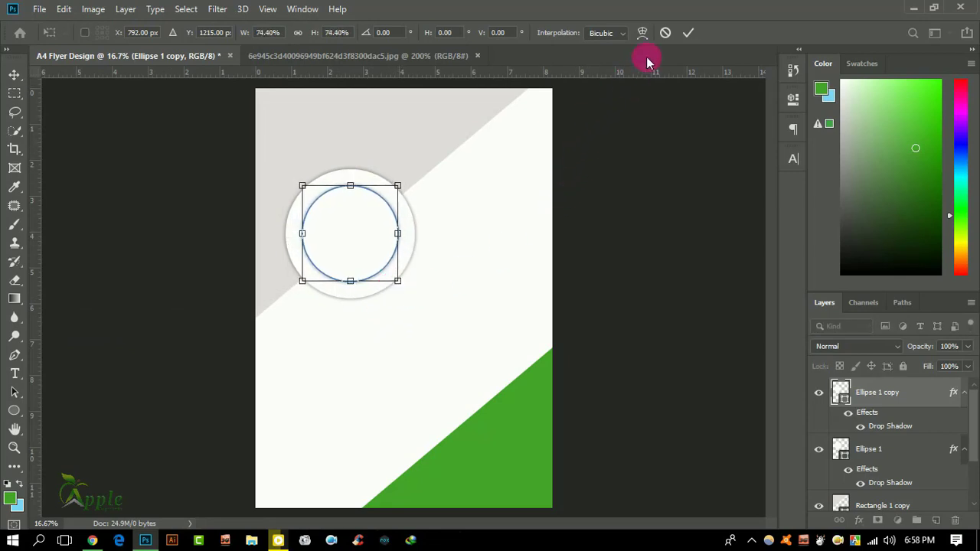
{"action": "left_click", "coordinate": [689, 32]}
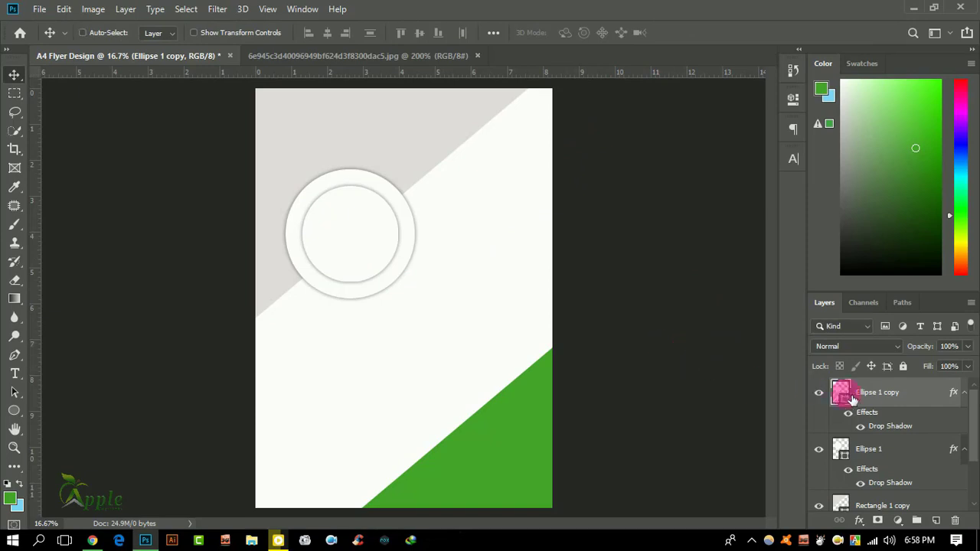
Lighten the inner circle's drop shadow and add a blue stroke to it.
{"action": "double_click", "coordinate": [894, 427]}
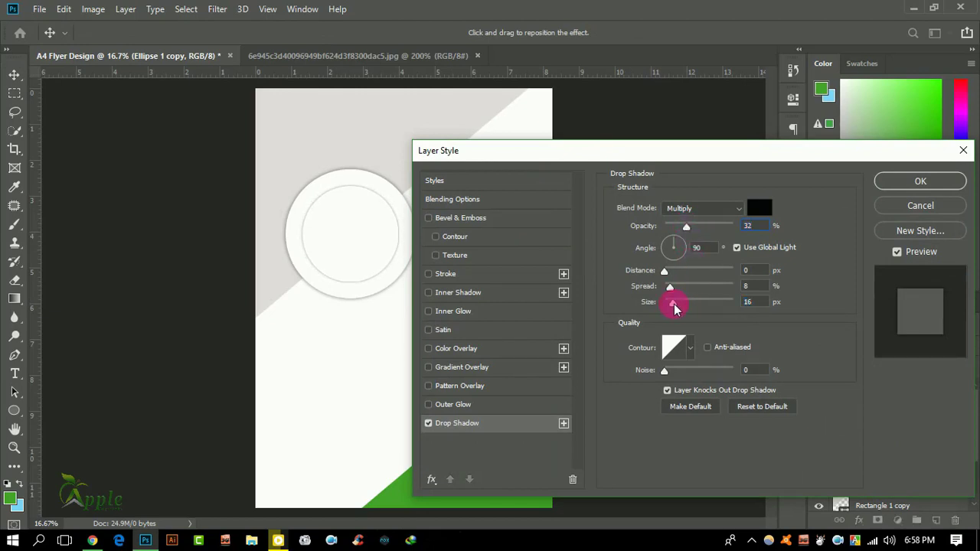
{"action": "left_click", "coordinate": [891, 181]}
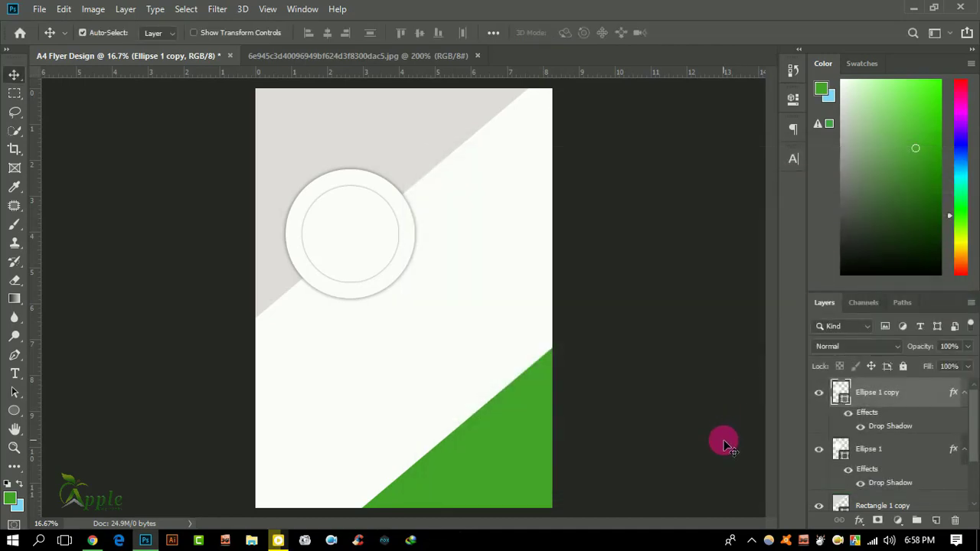
{"action": "double_click", "coordinate": [934, 395]}
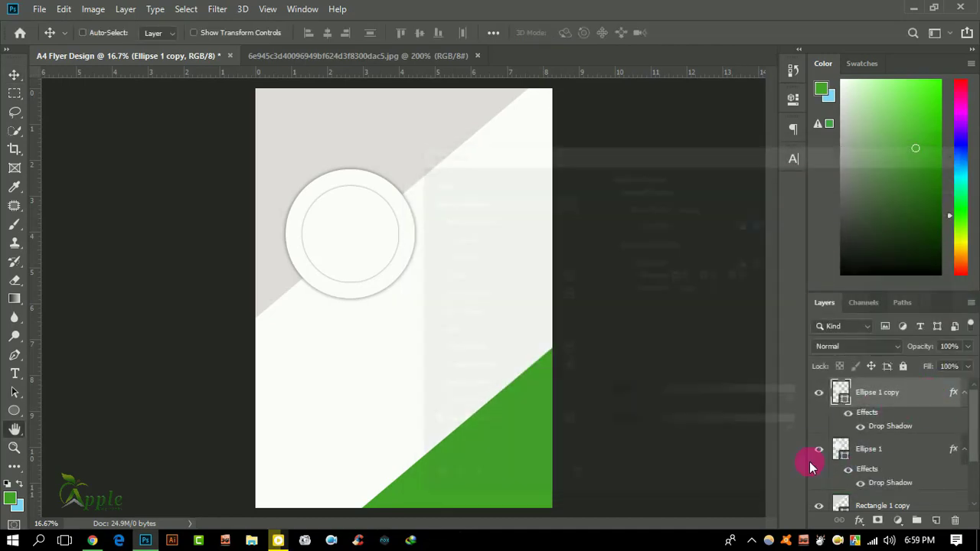
{"action": "left_click_drag", "start_coordinate": [580, 152], "coordinate": [656, 136]}
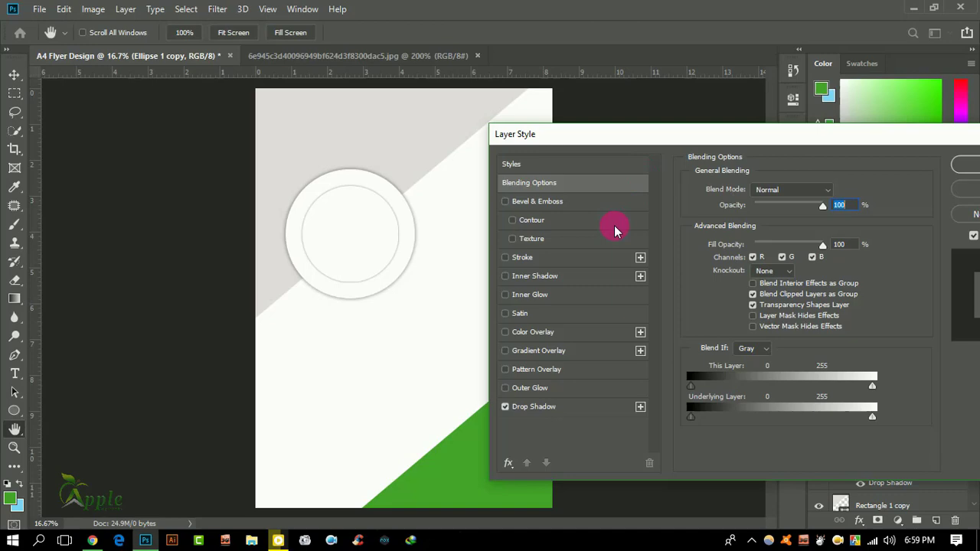
{"action": "left_click", "coordinate": [546, 259]}
{"action": "left_click", "coordinate": [725, 294]}
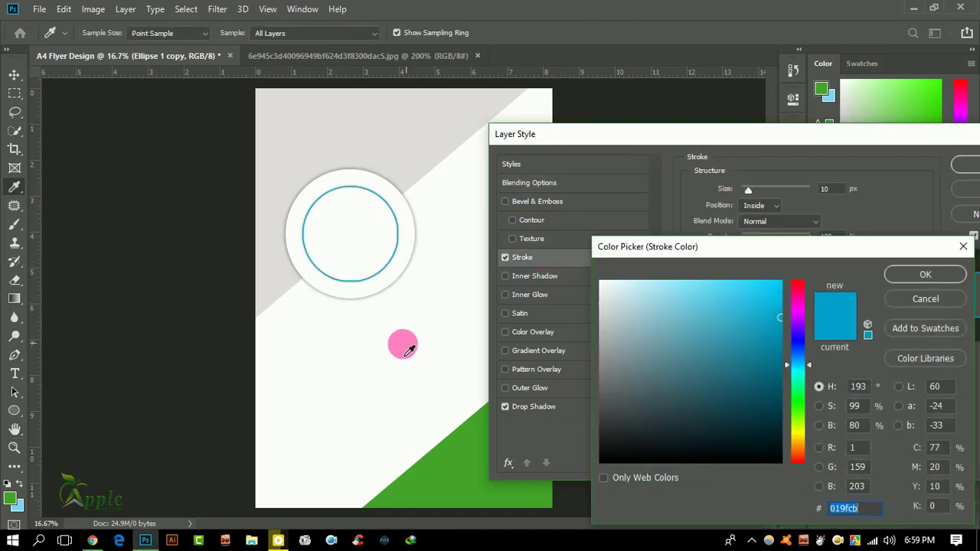
{"action": "left_click", "coordinate": [817, 277]}
{"action": "left_click", "coordinate": [910, 299]}
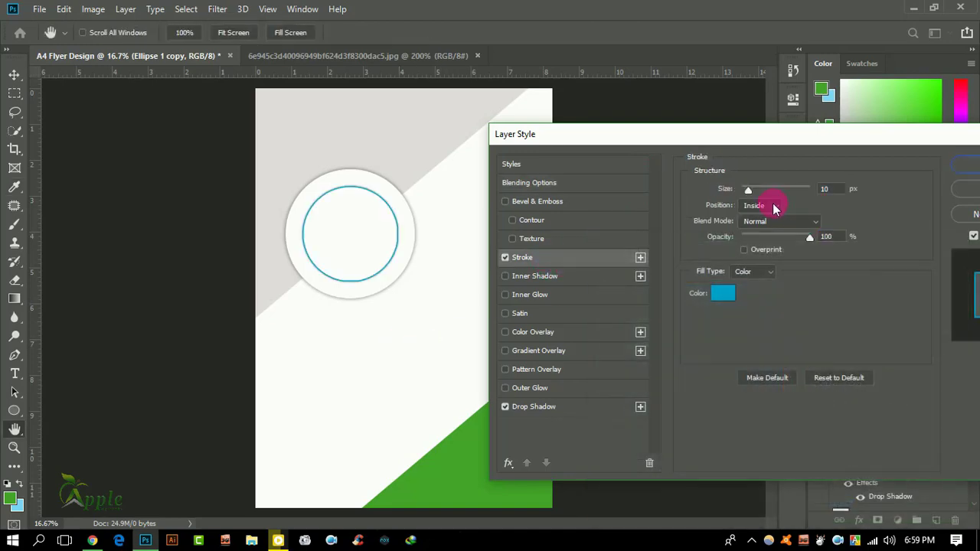
Make the stroke 30 px inside and white, then apply the layer style.
{"action": "left_click_drag", "start_coordinate": [748, 188], "coordinate": [754, 193]}
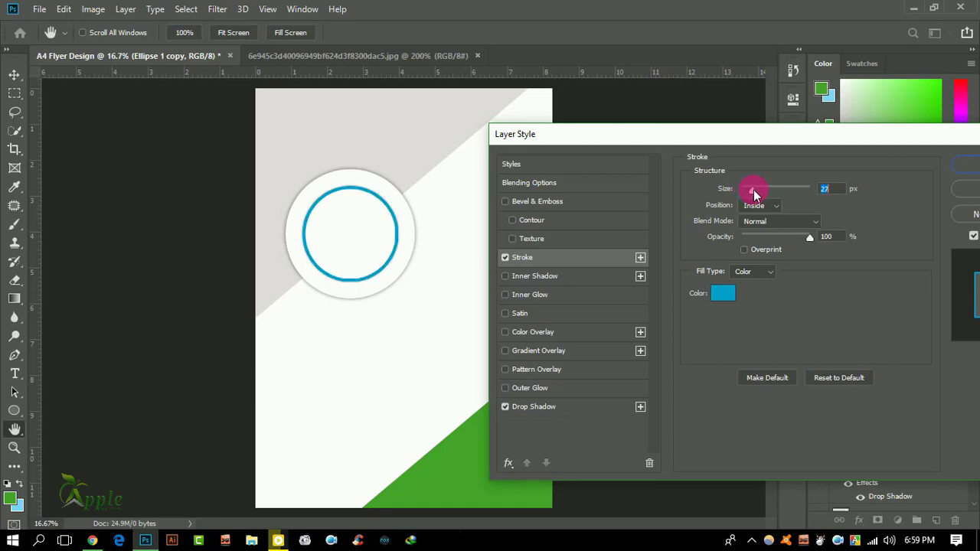
{"action": "left_click", "coordinate": [697, 296]}
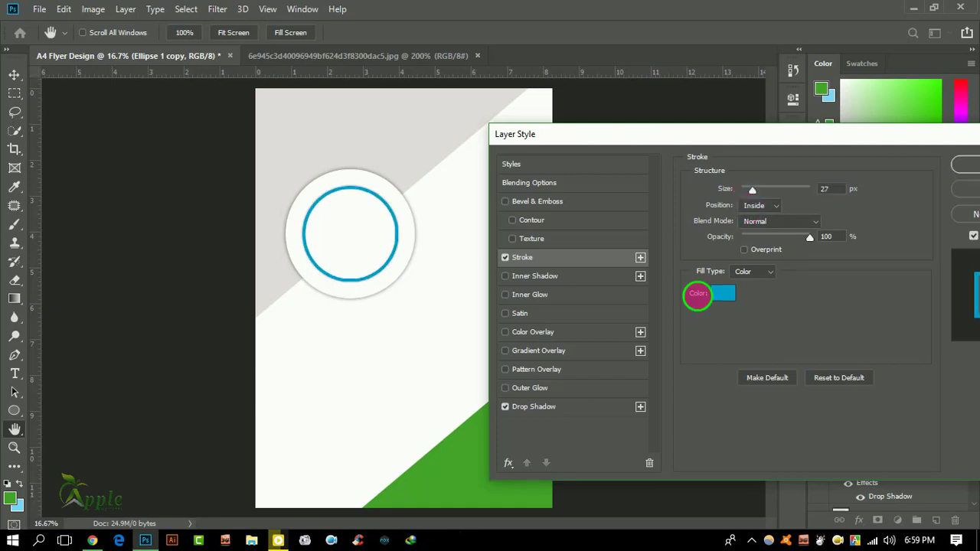
{"action": "type", "text": "30"}
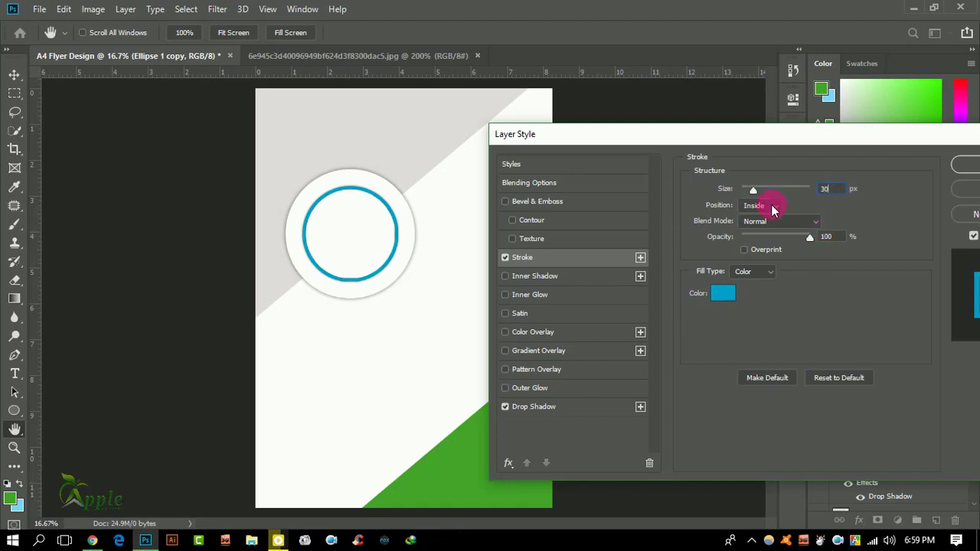
{"action": "left_click", "coordinate": [841, 246]}
{"action": "left_click", "coordinate": [723, 294]}
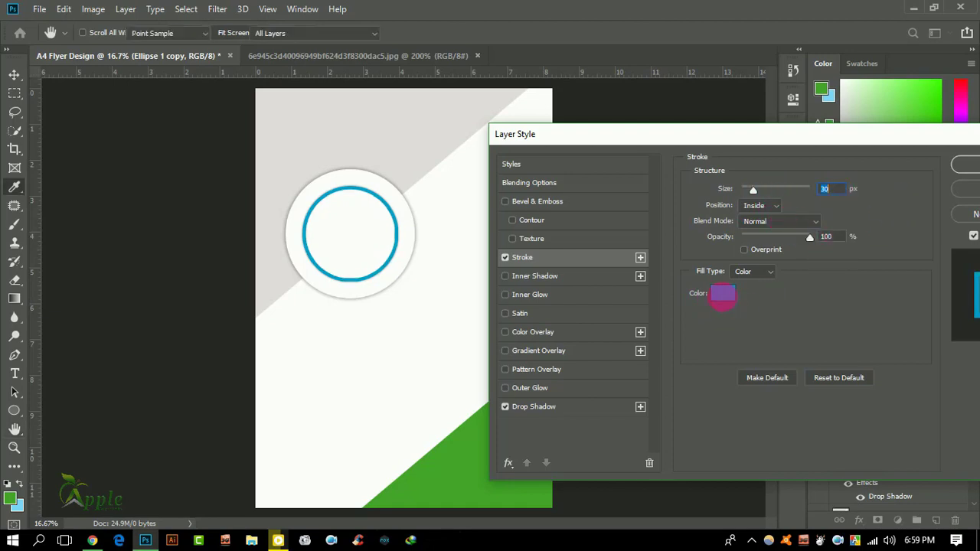
{"action": "left_click", "coordinate": [372, 344]}
{"action": "left_click", "coordinate": [896, 274]}
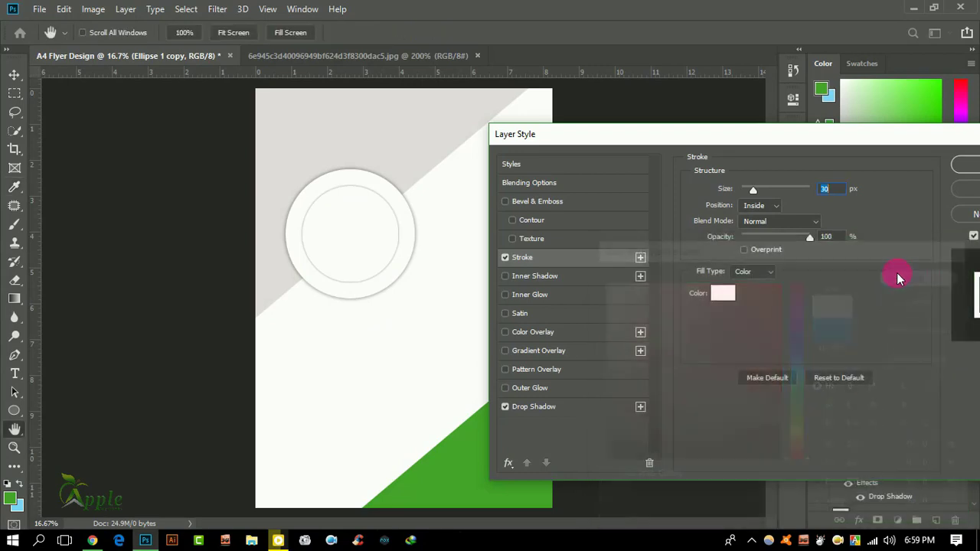
{"action": "left_click", "coordinate": [957, 161]}
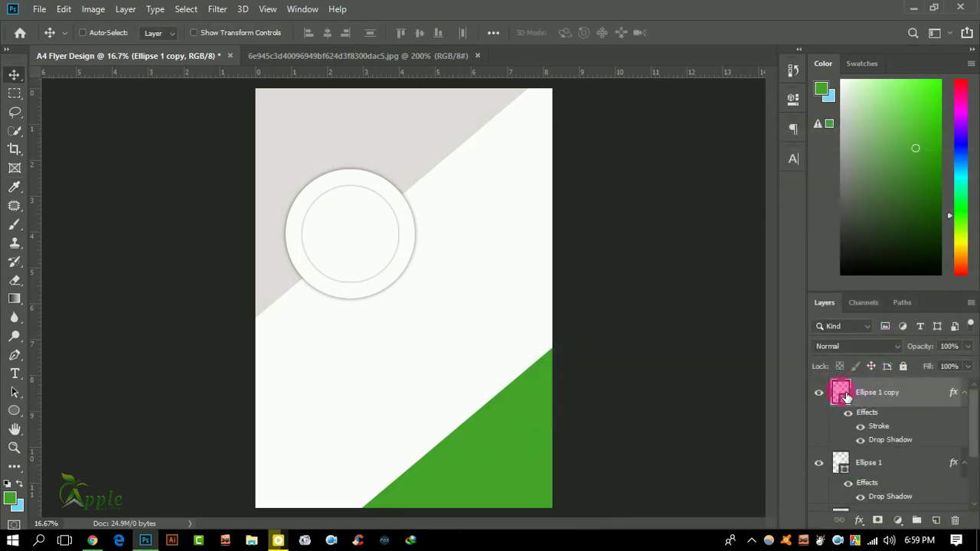
Fill Ellipse 1 copy with green 2a8811 sampled from the corner triangle, then check it zoomed in.
{"action": "double_click", "coordinate": [843, 393]}
{"action": "left_click", "coordinate": [522, 443]}
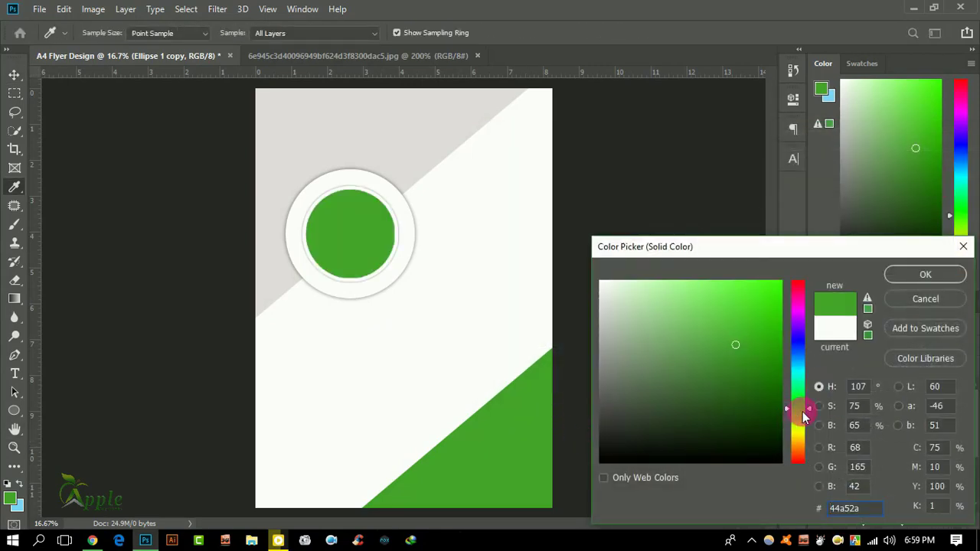
{"action": "left_click", "coordinate": [766, 377]}
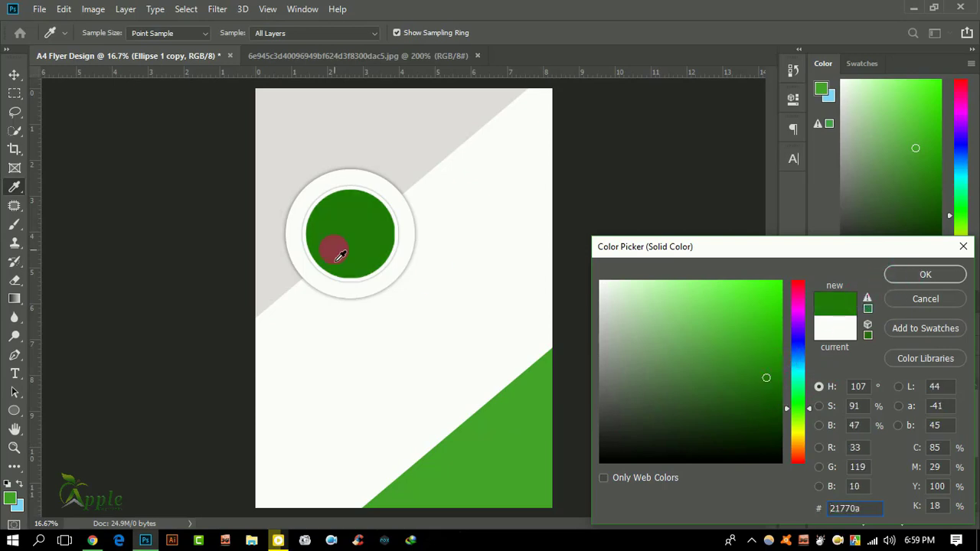
{"action": "left_click", "coordinate": [510, 470]}
{"action": "left_click", "coordinate": [759, 366]}
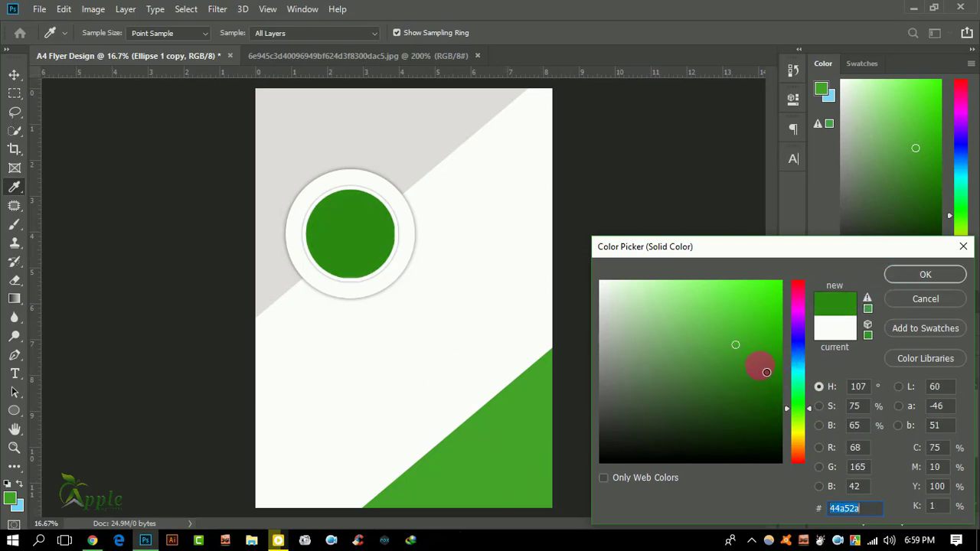
{"action": "left_click", "coordinate": [924, 281]}
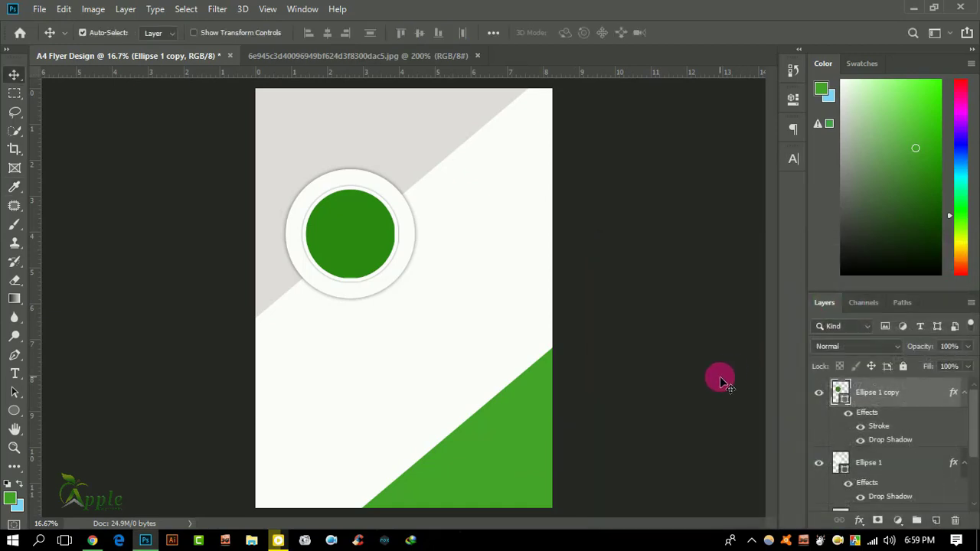
{"action": "scroll", "coordinate": [368, 215], "scroll_direction": "up", "scroll_amount": 1}
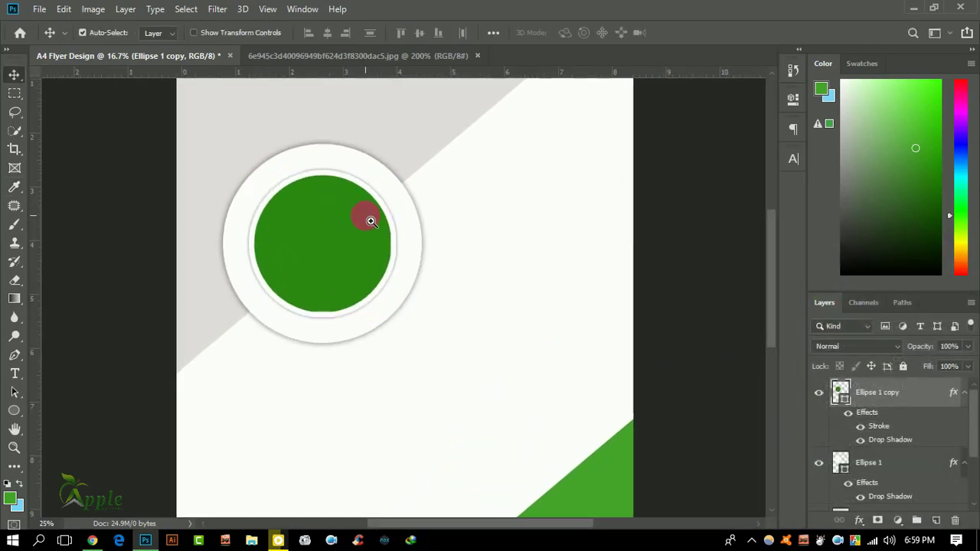
{"action": "scroll", "coordinate": [360, 228], "scroll_direction": "up", "scroll_amount": 1}
{"action": "left_click_drag", "start_coordinate": [352, 223], "coordinate": [540, 277]}
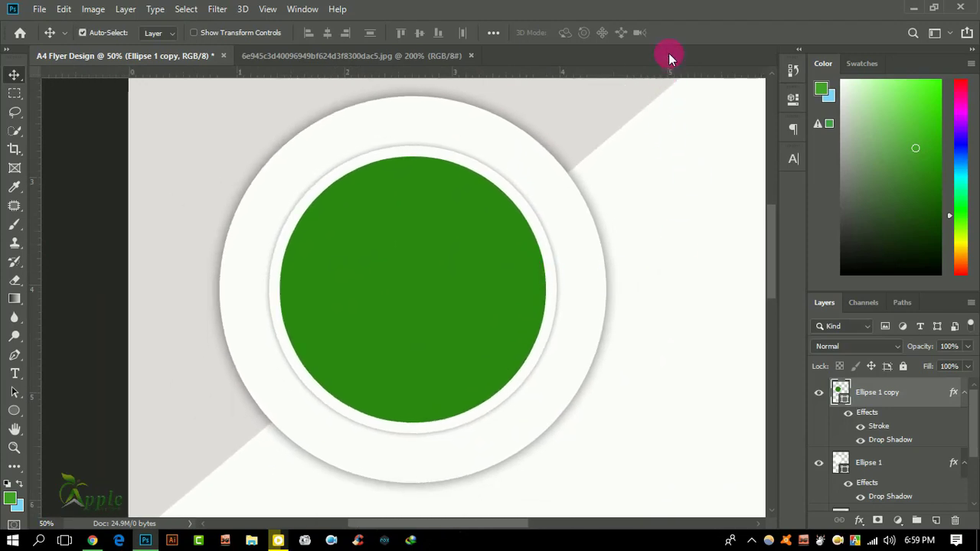
{"action": "key", "text": "ctrl+minus"}
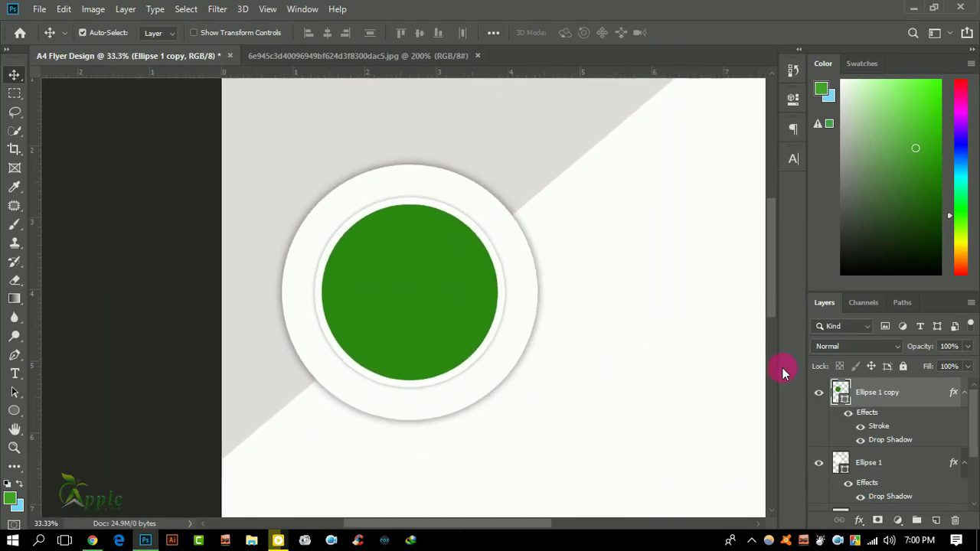
{"action": "key", "text": "ctrl+minus"}
{"action": "key", "text": "ctrl+minus"}
Duplicate Ellipse 1 copy, move it upper right, and place it beneath Ellipse 1 copy.
{"action": "left_click", "coordinate": [964, 394]}
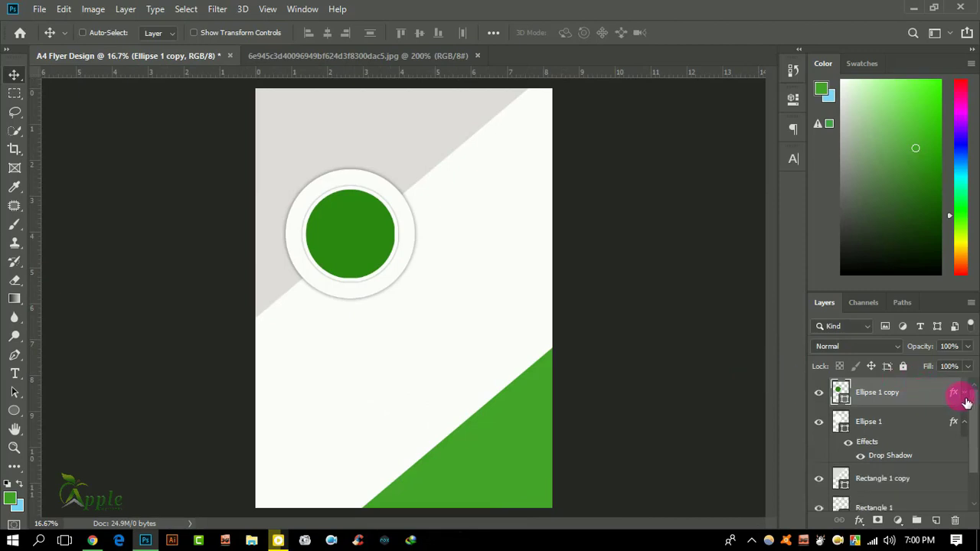
{"action": "left_click_drag", "start_coordinate": [926, 399], "coordinate": [935, 495]}
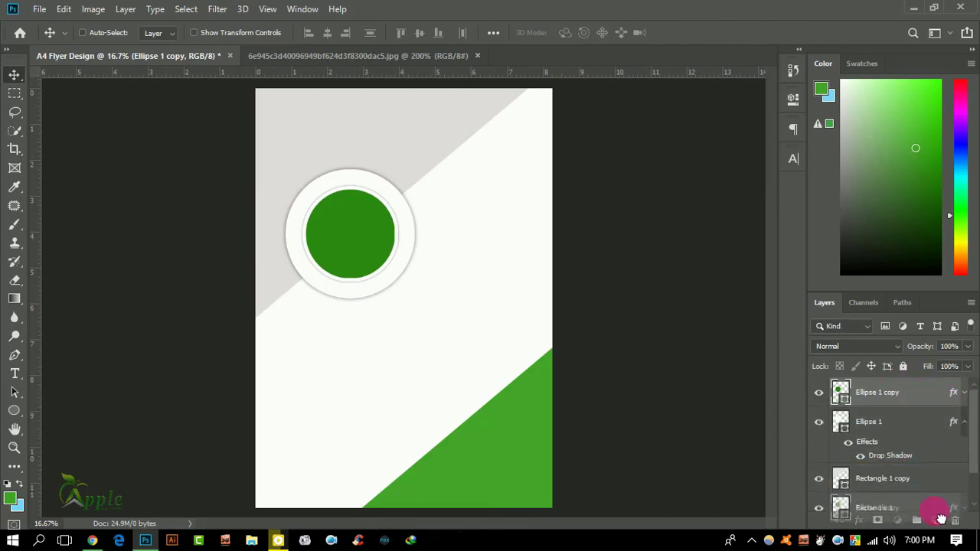
{"action": "left_click_drag", "start_coordinate": [941, 519], "coordinate": [926, 405]}
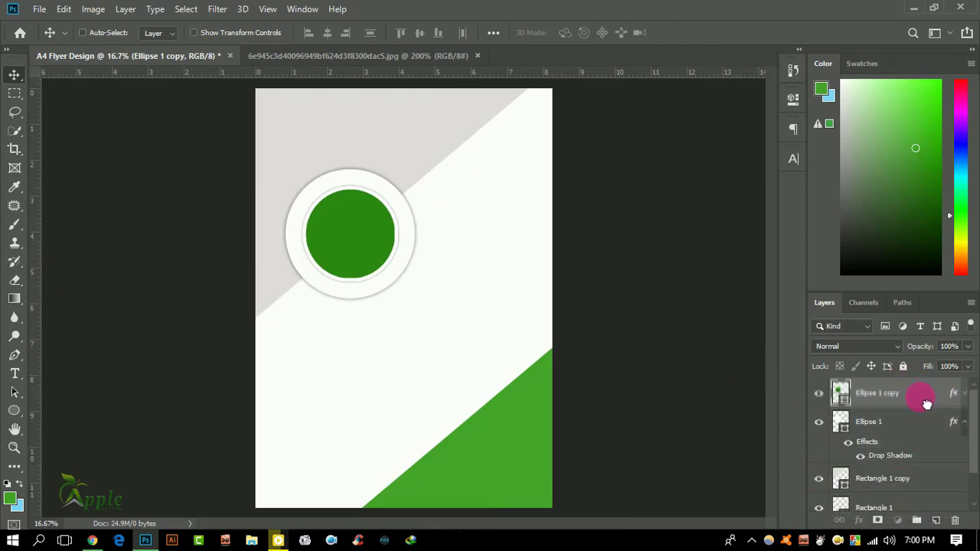
{"action": "left_click_drag", "start_coordinate": [927, 404], "coordinate": [935, 520]}
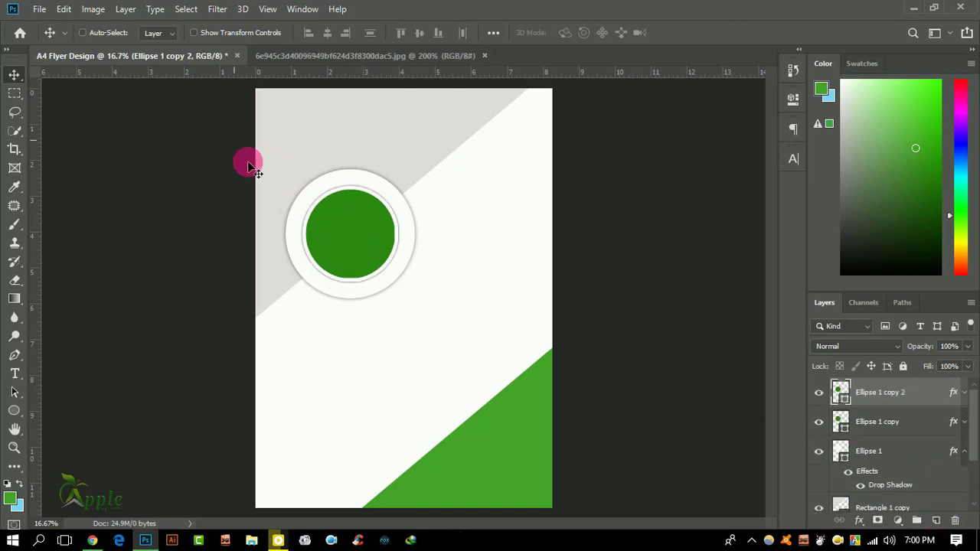
{"action": "left_click_drag", "start_coordinate": [368, 221], "coordinate": [459, 172]}
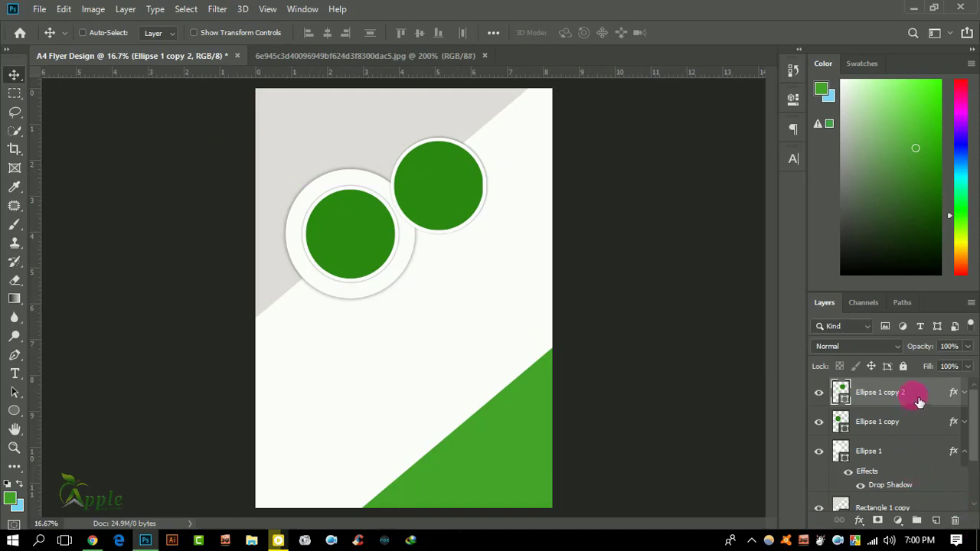
{"action": "left_click_drag", "start_coordinate": [919, 402], "coordinate": [929, 474]}
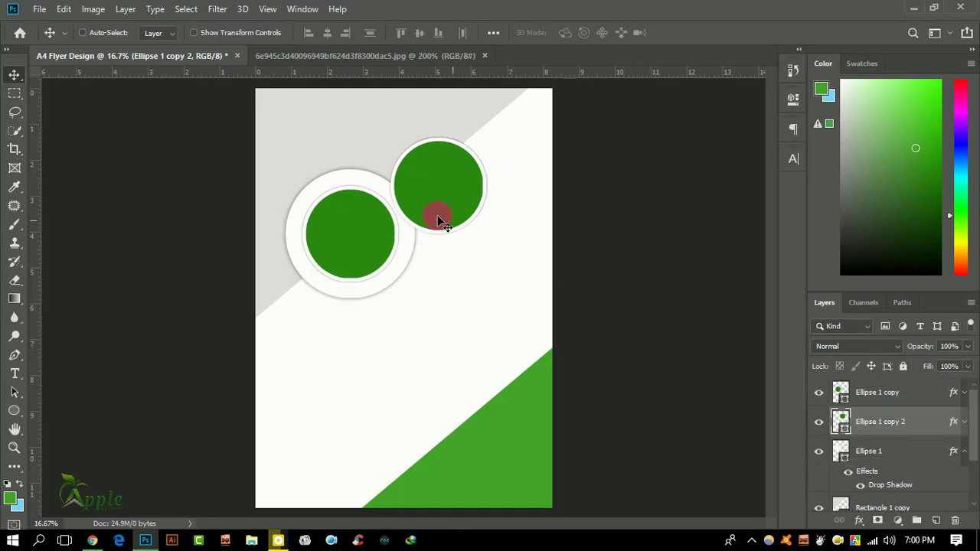
Scale Ellipse 1 copy 2 to about 192% and position it overlapping the white circle.
{"action": "left_click", "coordinate": [69, 9]}
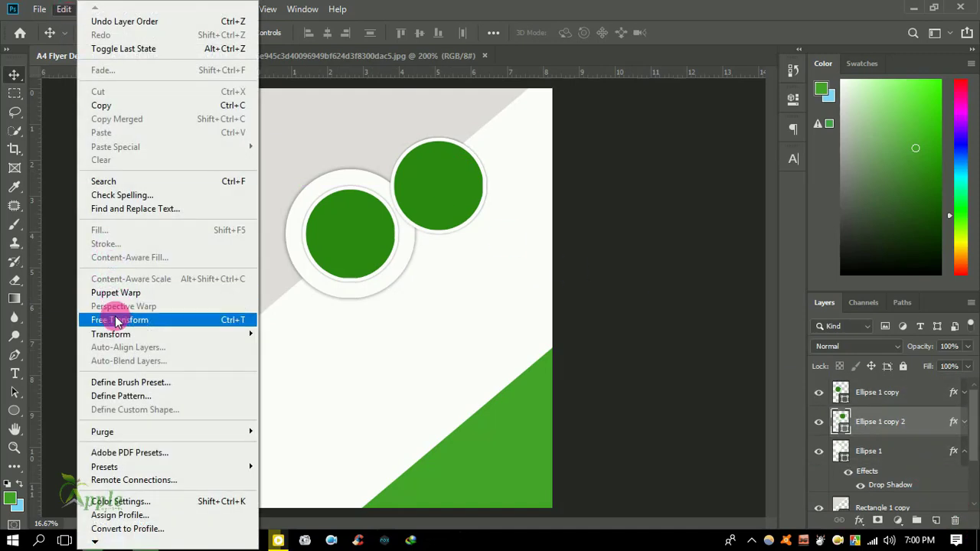
{"action": "left_click", "coordinate": [115, 320]}
{"action": "scroll", "coordinate": [436, 205], "scroll_direction": "up", "scroll_amount": 1}
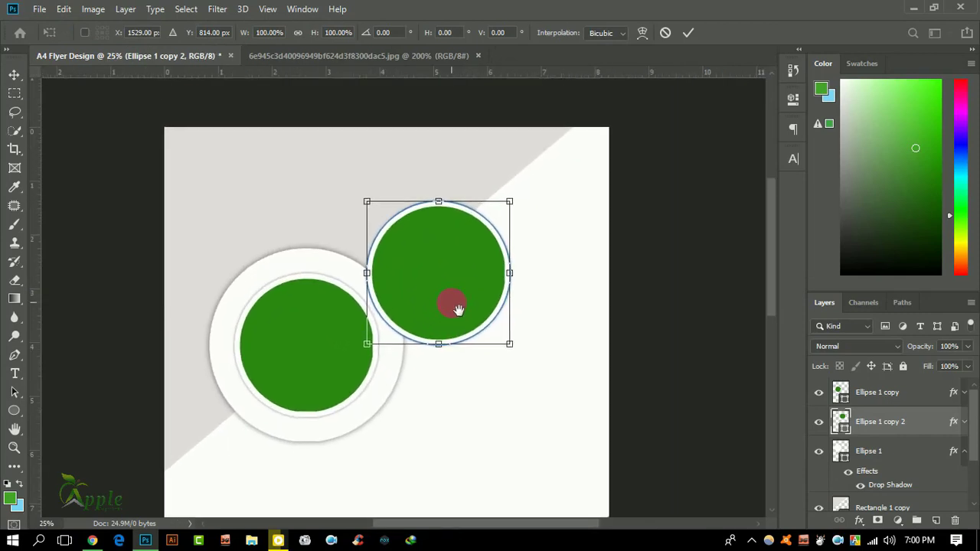
{"action": "left_click_drag", "start_coordinate": [510, 345], "coordinate": [575, 433]}
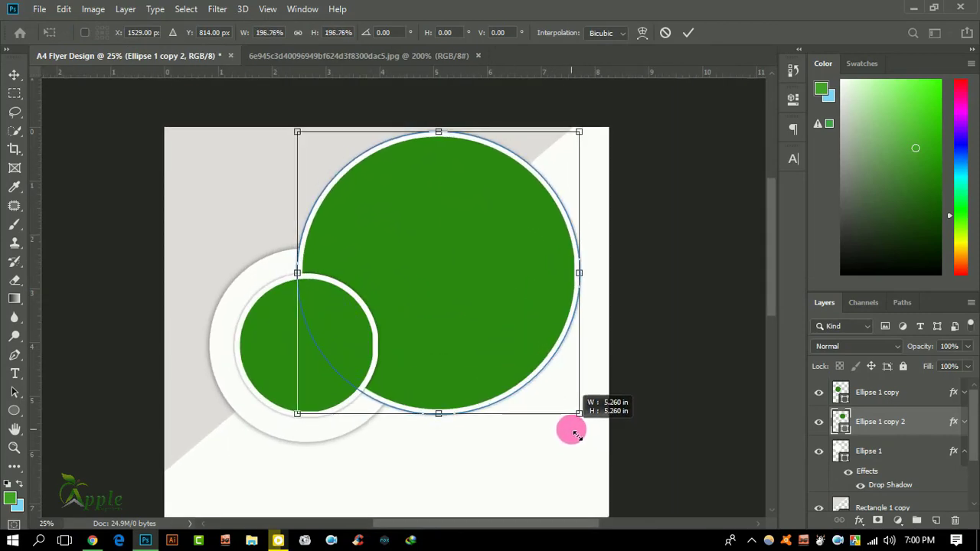
{"action": "left_click_drag", "start_coordinate": [575, 433], "coordinate": [579, 436]}
{"action": "left_click_drag", "start_coordinate": [493, 300], "coordinate": [504, 300]}
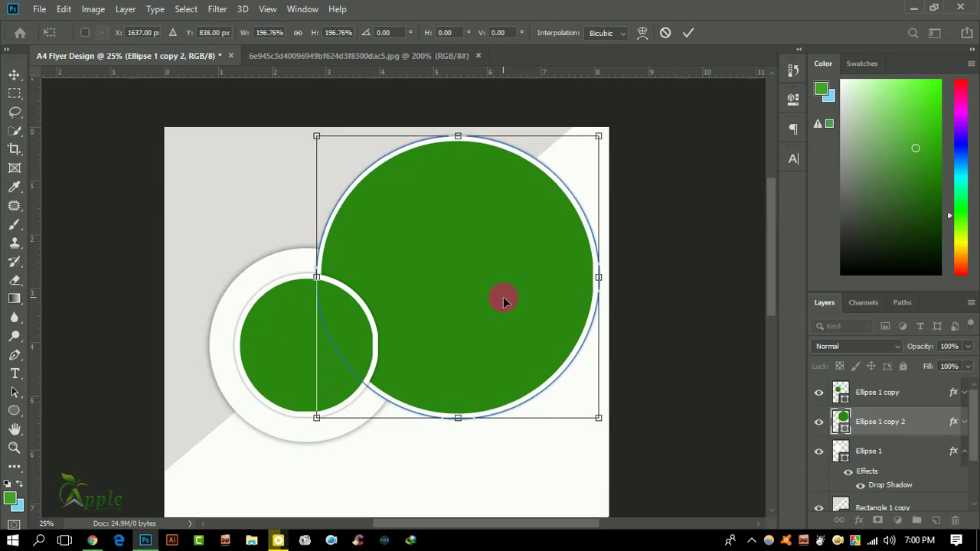
{"action": "left_click_drag", "start_coordinate": [504, 300], "coordinate": [505, 301]}
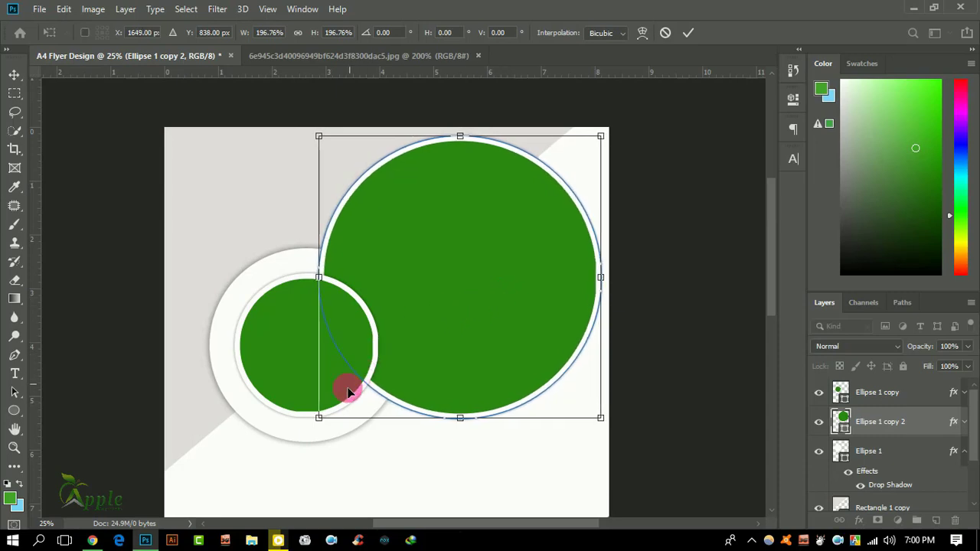
{"action": "left_click_drag", "start_coordinate": [319, 417], "coordinate": [326, 411]}
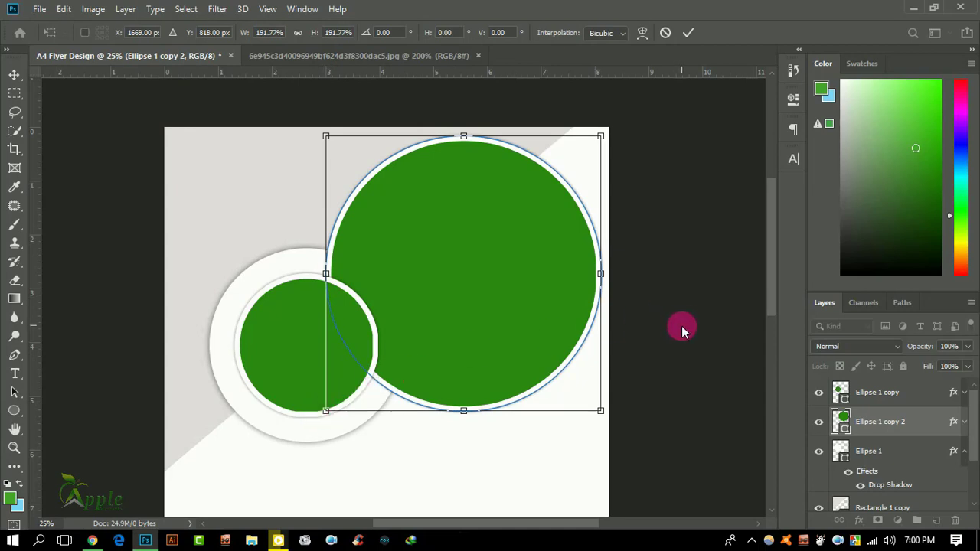
{"action": "left_click", "coordinate": [688, 33]}
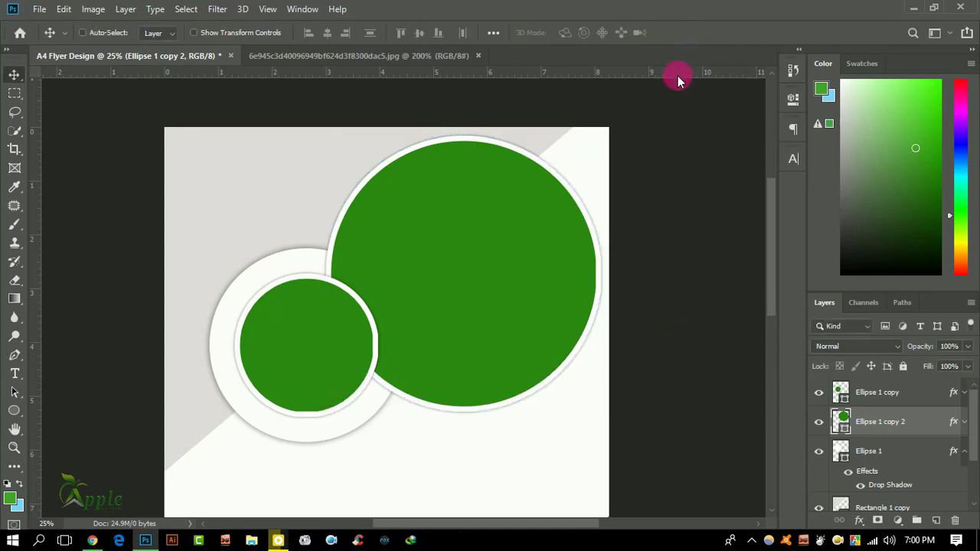
Set the large circle's (Ellipse 1 copy 2) stroke size to 60 px.
{"action": "key", "text": "ctrl+minus"}
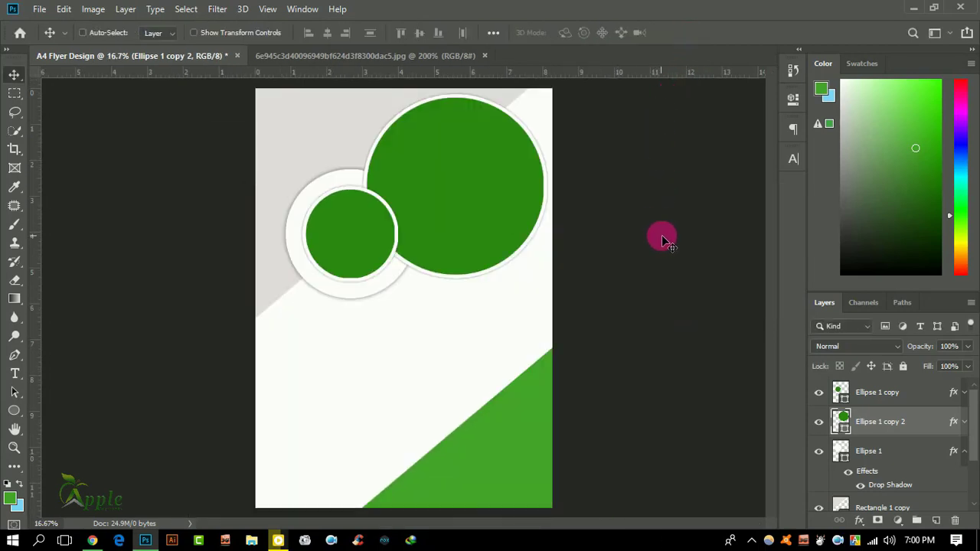
{"action": "left_click", "coordinate": [966, 422]}
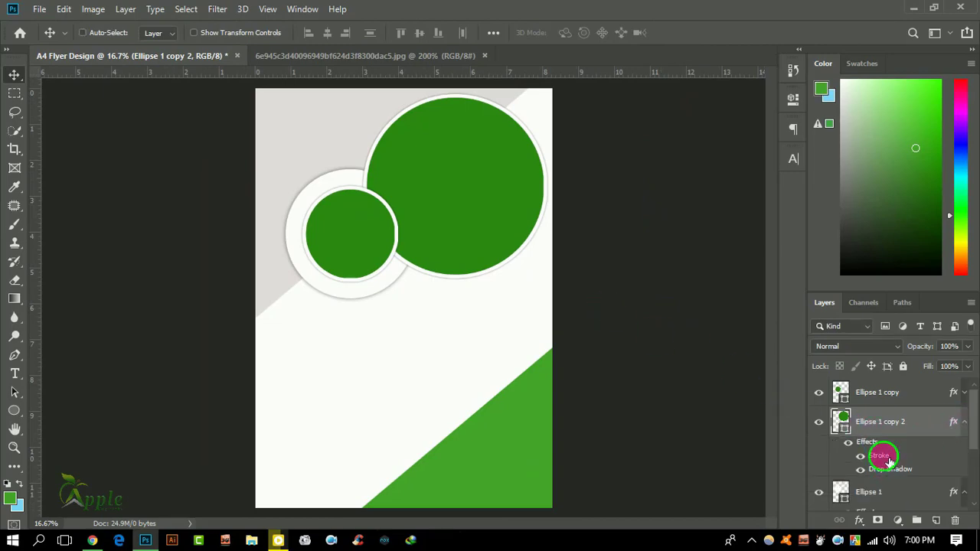
{"action": "double_click", "coordinate": [888, 459]}
{"action": "left_click_drag", "start_coordinate": [692, 140], "coordinate": [777, 157]}
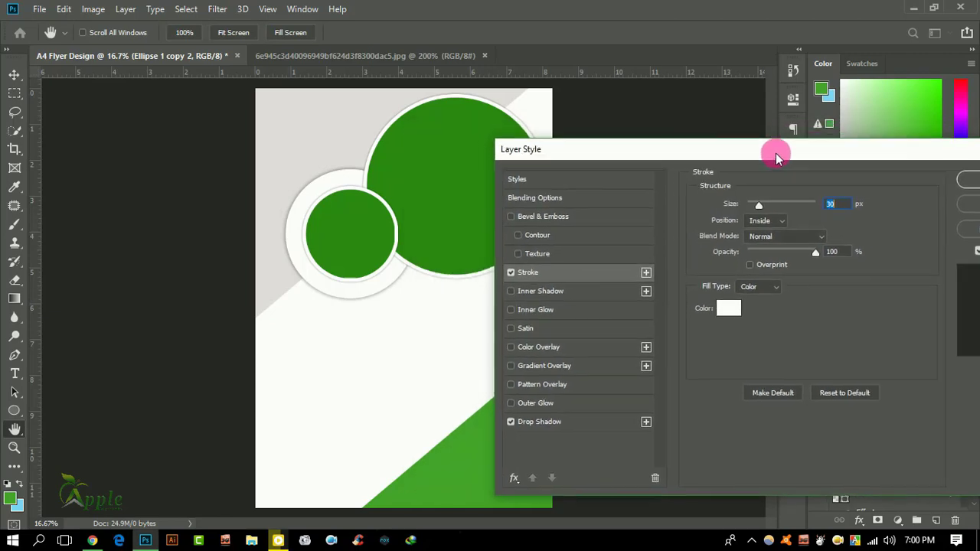
{"action": "left_click", "coordinate": [830, 204]}
{"action": "type", "text": "50"}
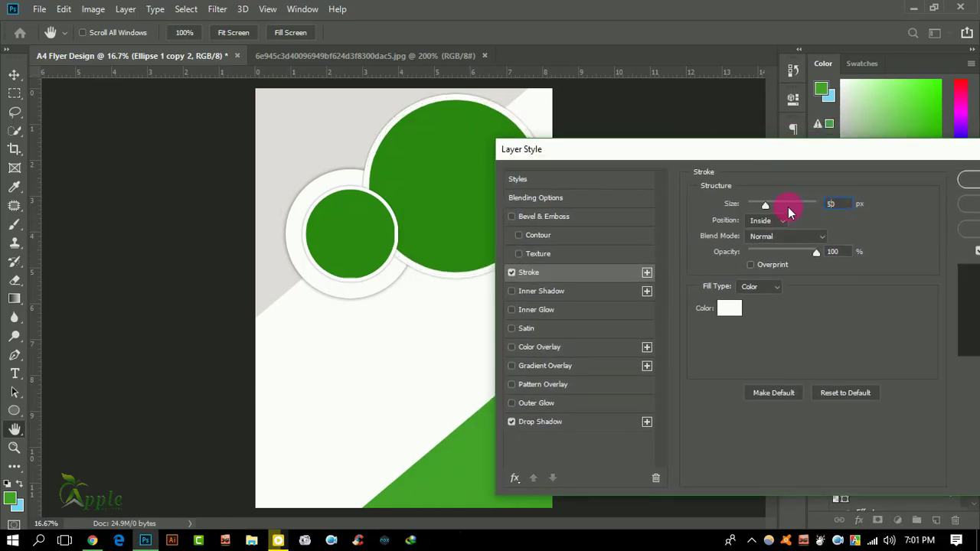
{"action": "key", "text": "Return"}
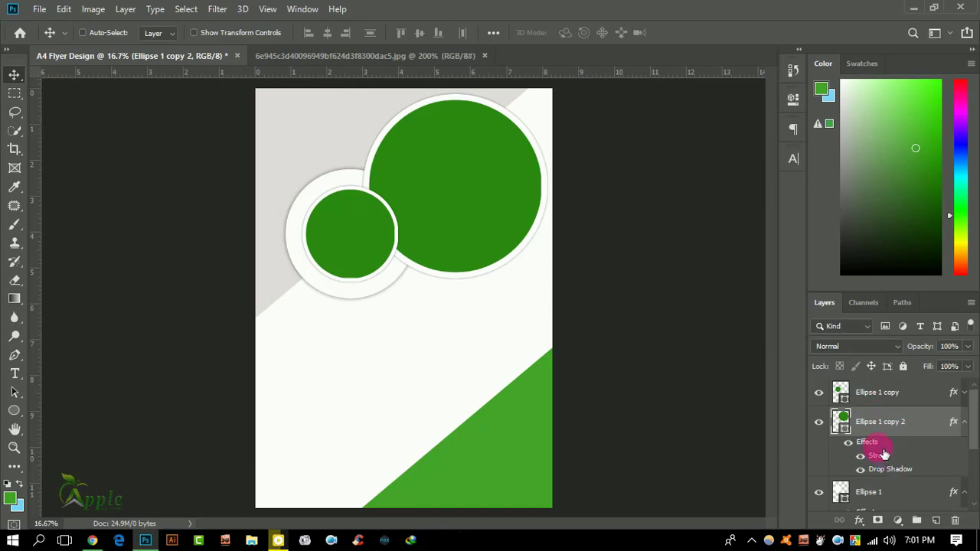
{"action": "double_click", "coordinate": [883, 455]}
{"action": "left_click_drag", "start_coordinate": [656, 171], "coordinate": [728, 206]}
{"action": "left_click", "coordinate": [815, 239]}
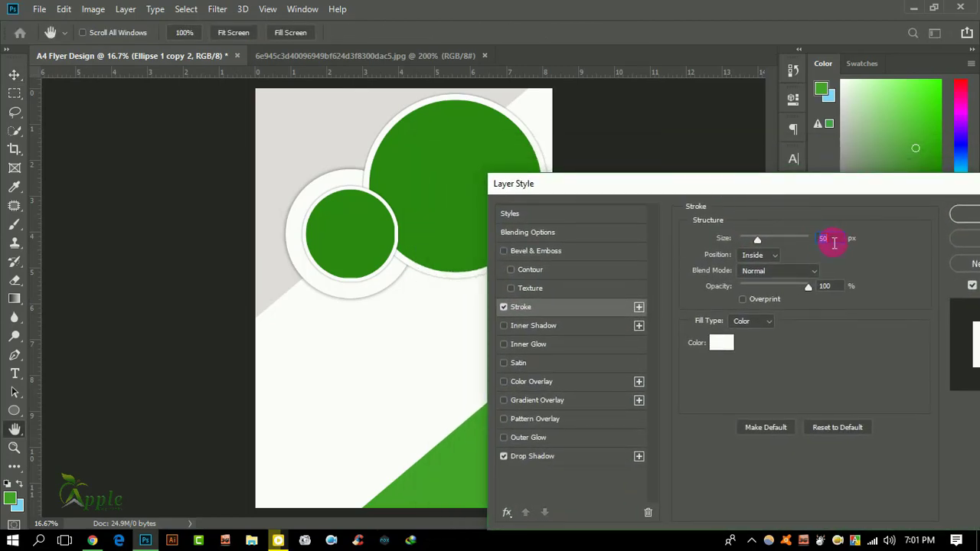
{"action": "type", "text": "0"}
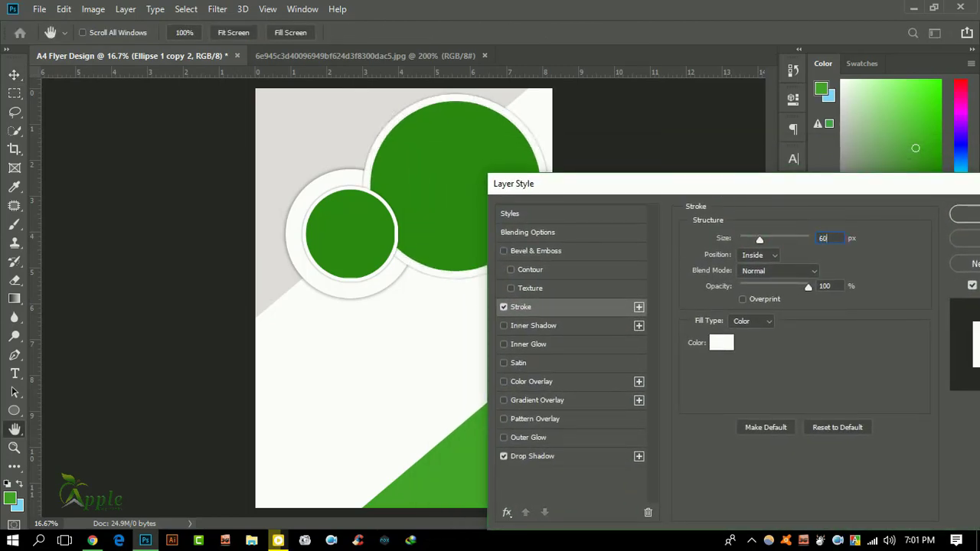
{"action": "left_click", "coordinate": [965, 216]}
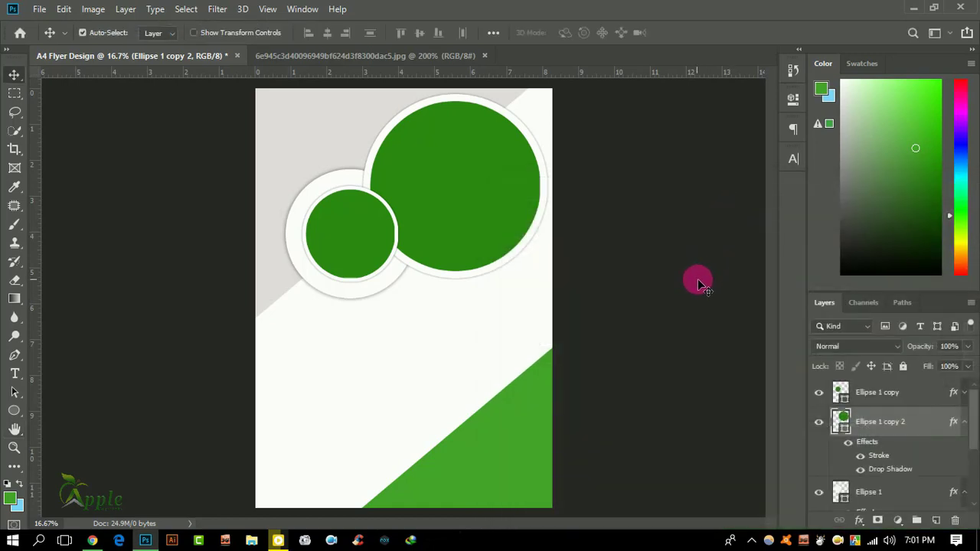
Drag the 'HD WALLPAPERS FOR DESKTOP nice beautiful girl face' image from File Explorer onto the flyer.
{"action": "left_click", "coordinate": [681, 370]}
{"action": "left_click", "coordinate": [251, 540]}
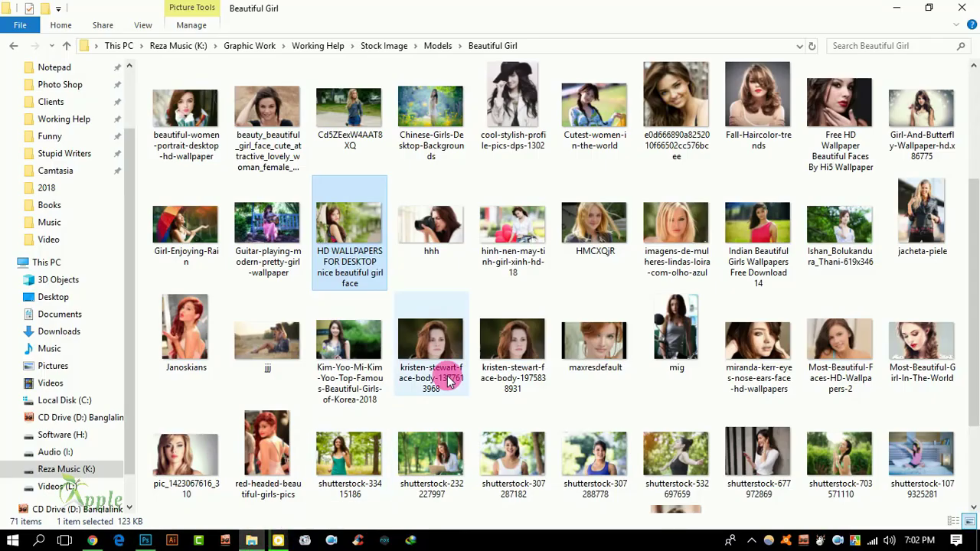
{"action": "mouse_move", "coordinate": [349, 214]}
{"action": "left_mouse_down"}
{"action": "mouse_move", "coordinate": [170, 528]}
{"action": "mouse_move", "coordinate": [482, 227]}
{"action": "left_mouse_up"}
Place the girl photo over the top-right circle and clip it to the circle's shape.
{"action": "left_click_drag", "start_coordinate": [460, 285], "coordinate": [536, 181]}
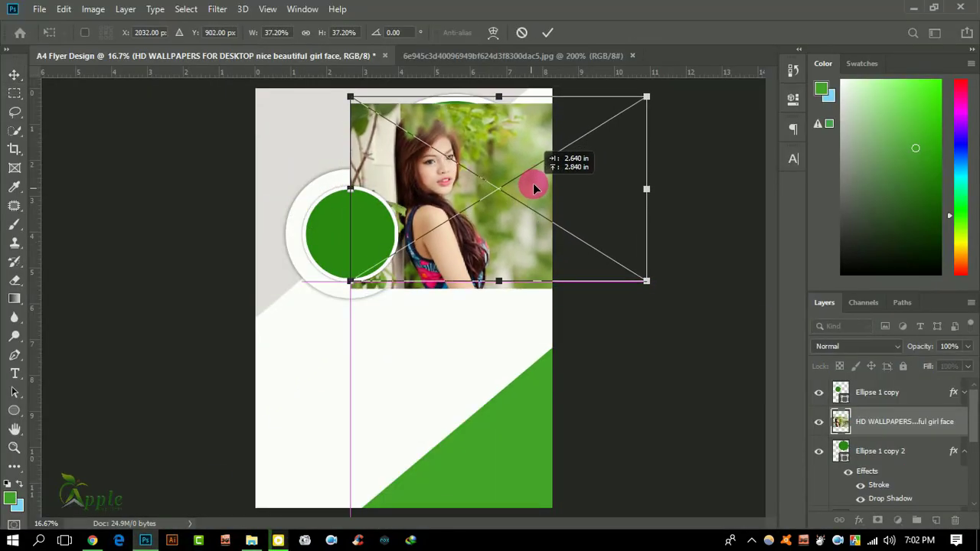
{"action": "left_click", "coordinate": [548, 32]}
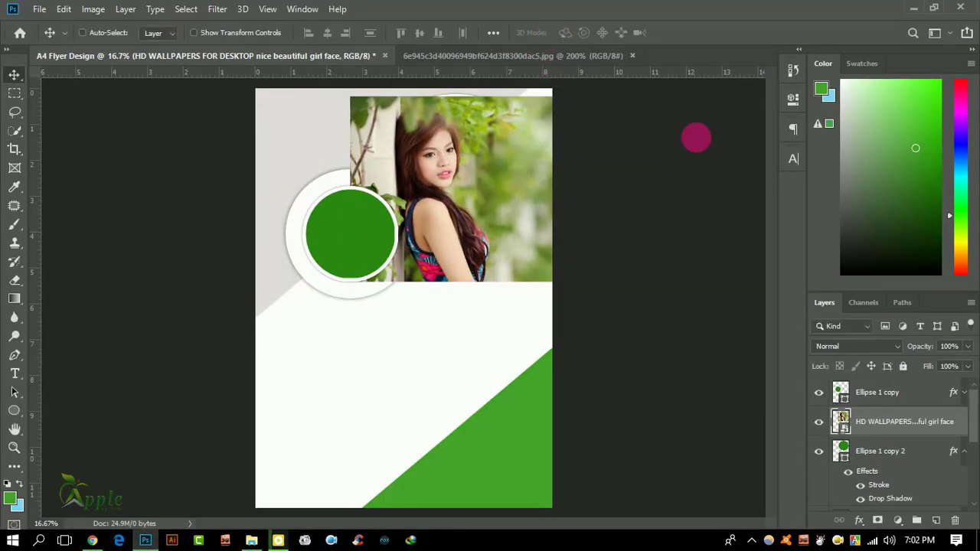
{"action": "right_click", "coordinate": [918, 423]}
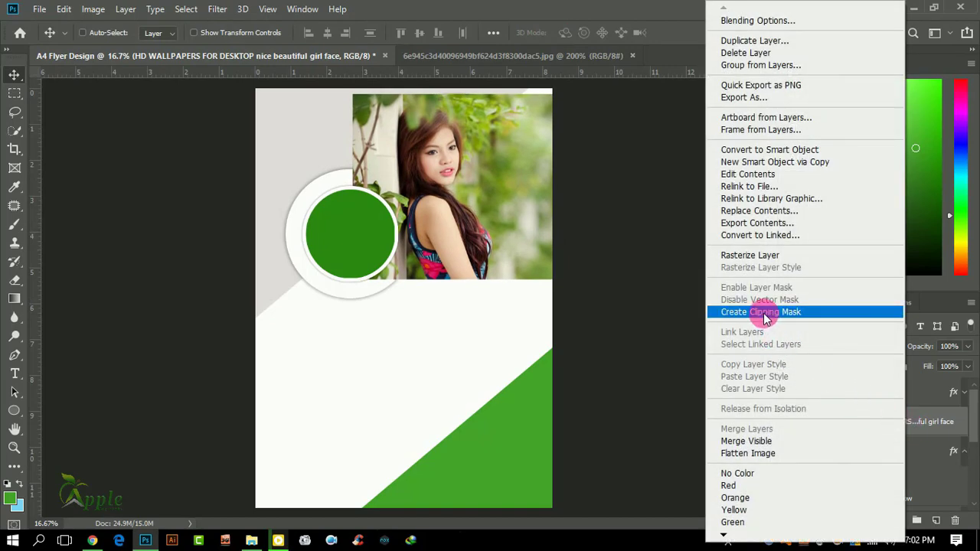
{"action": "left_click", "coordinate": [766, 312]}
Shift the photo right and scale it down to about 35.8% to fit the circle.
{"action": "left_click_drag", "start_coordinate": [502, 227], "coordinate": [493, 206]}
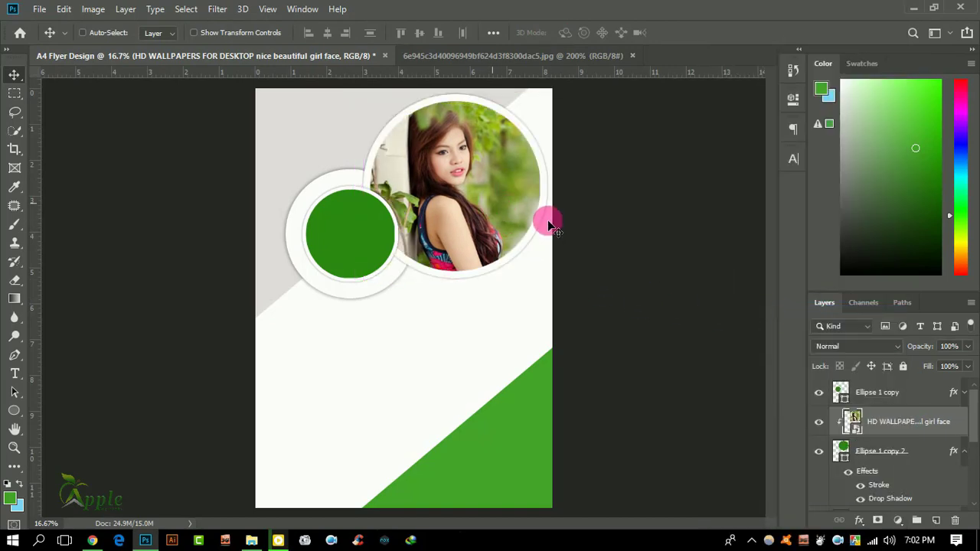
{"action": "left_click", "coordinate": [64, 9]}
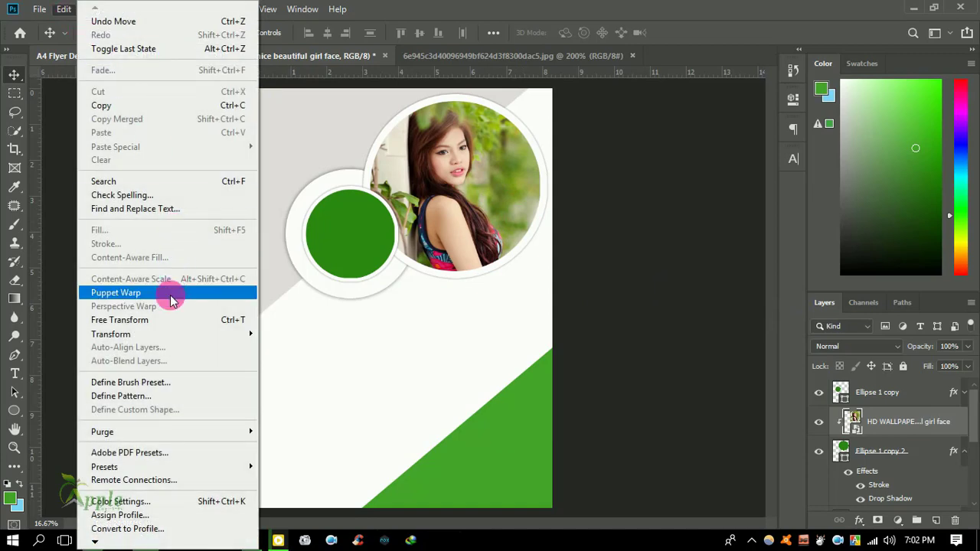
{"action": "left_click", "coordinate": [183, 320]}
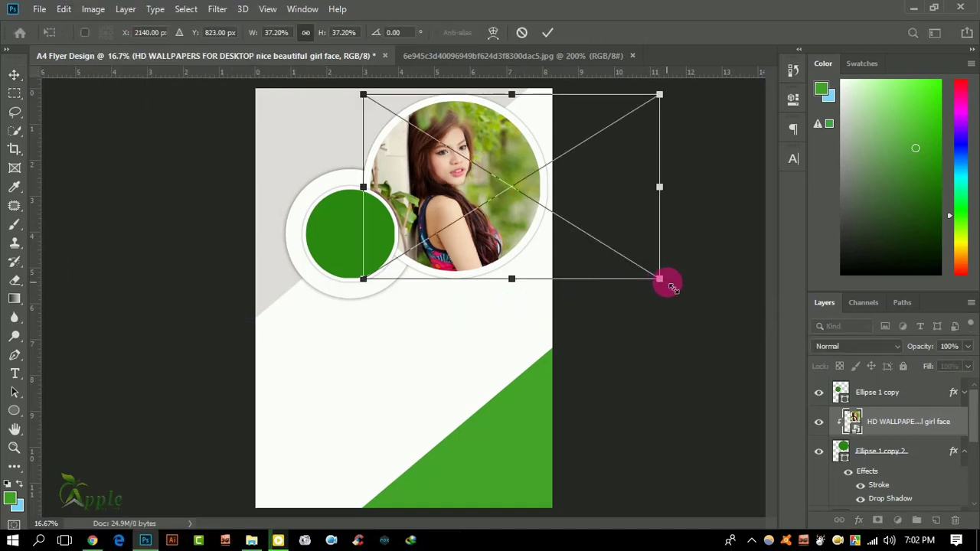
{"action": "mouse_move", "coordinate": [672, 287]}
{"action": "left_mouse_down"}
{"action": "mouse_move", "coordinate": [656, 286]}
{"action": "mouse_move", "coordinate": [664, 287]}
{"action": "left_mouse_up"}
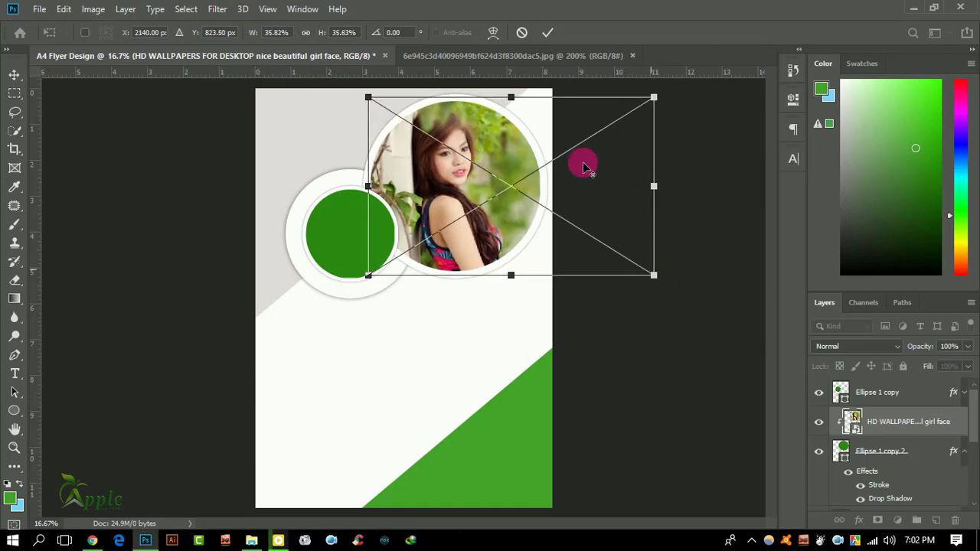
{"action": "left_click", "coordinate": [548, 33]}
Collapse the ellipse effect lists, select all layers and group them as 'Design'.
{"action": "key", "text": "ctrl"}
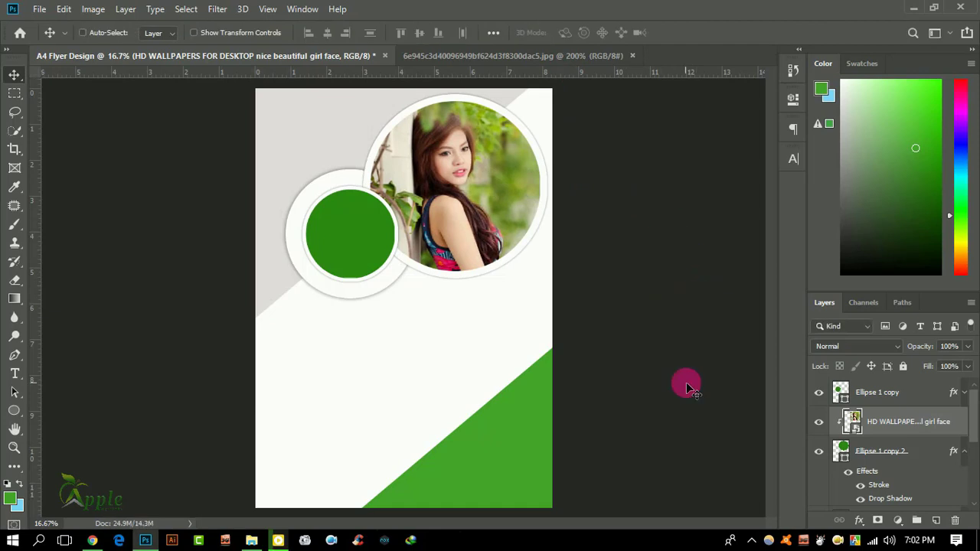
{"action": "left_click", "coordinate": [964, 455]}
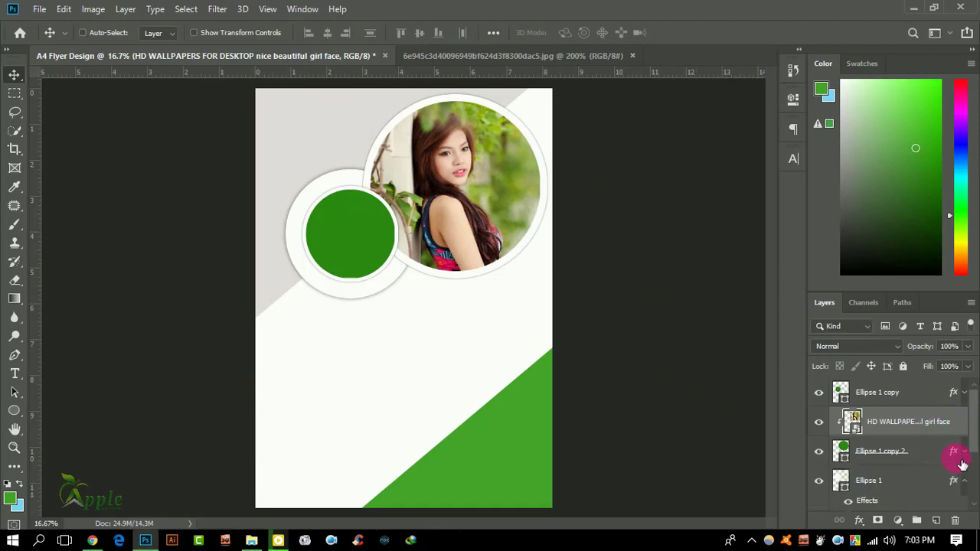
{"action": "left_click", "coordinate": [964, 481]}
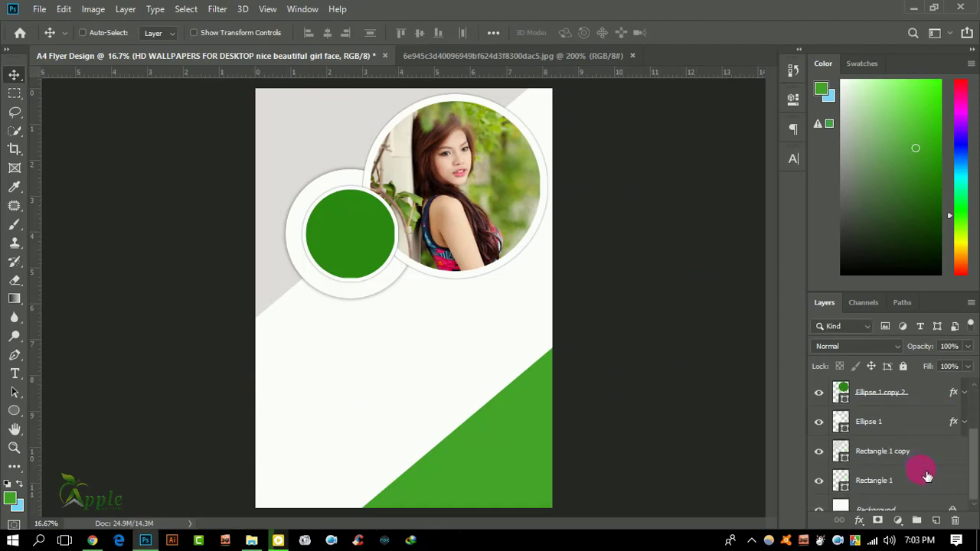
{"action": "scroll", "coordinate": [966, 490], "scroll_direction": "down", "scroll_amount": 2}
{"action": "left_click", "coordinate": [966, 498]}
{"action": "left_click", "coordinate": [931, 466], "text": "ctrl"}
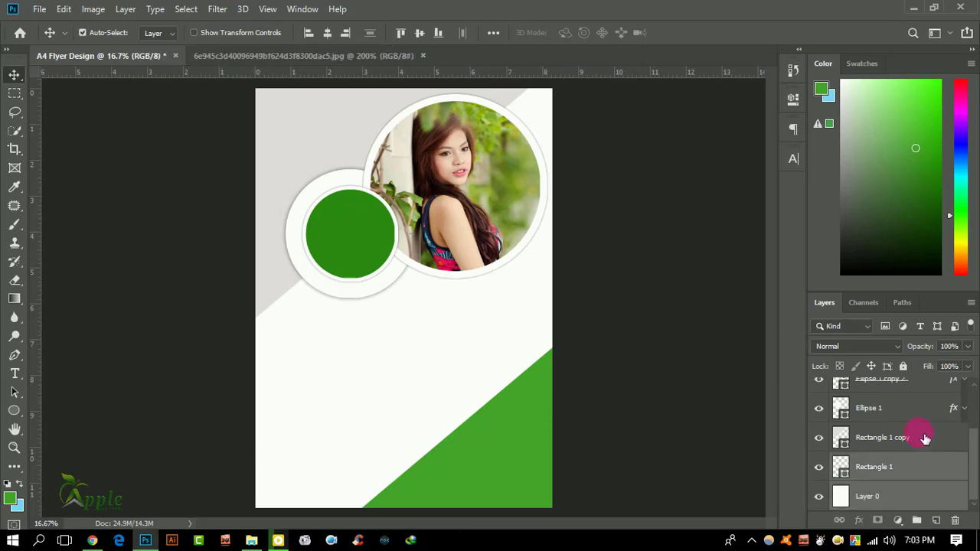
{"action": "scroll", "coordinate": [935, 429], "scroll_direction": "up", "scroll_amount": 3}
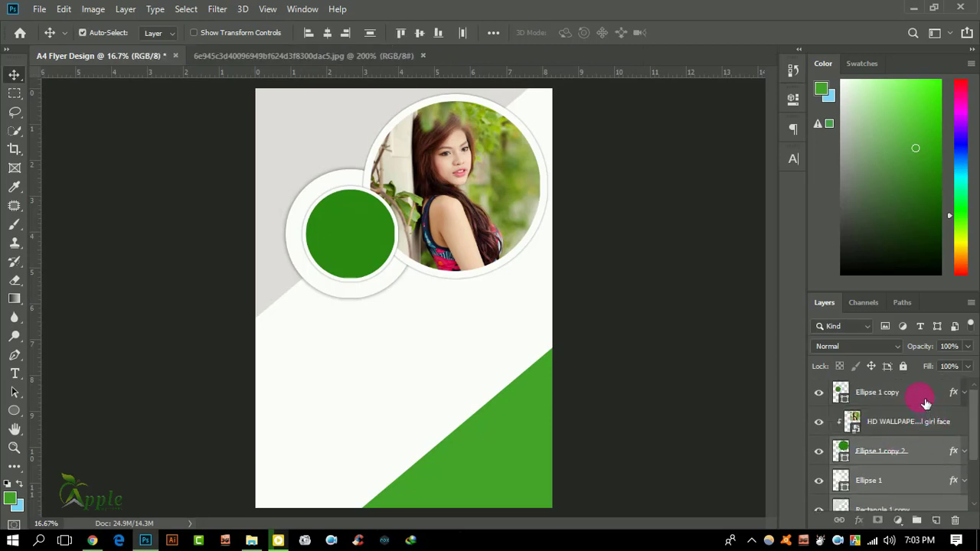
{"action": "mouse_move", "coordinate": [924, 404]}
{"action": "left_mouse_down"}
{"action": "mouse_move", "coordinate": [934, 517]}
{"action": "mouse_move", "coordinate": [918, 522]}
{"action": "left_mouse_up"}
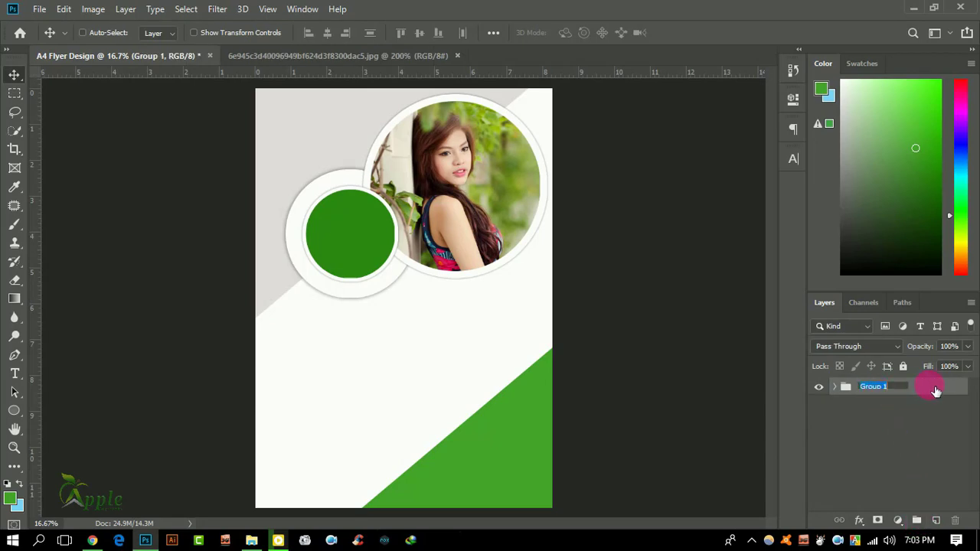
{"action": "type", "text": "Design"}
{"action": "key", "text": "Return"}
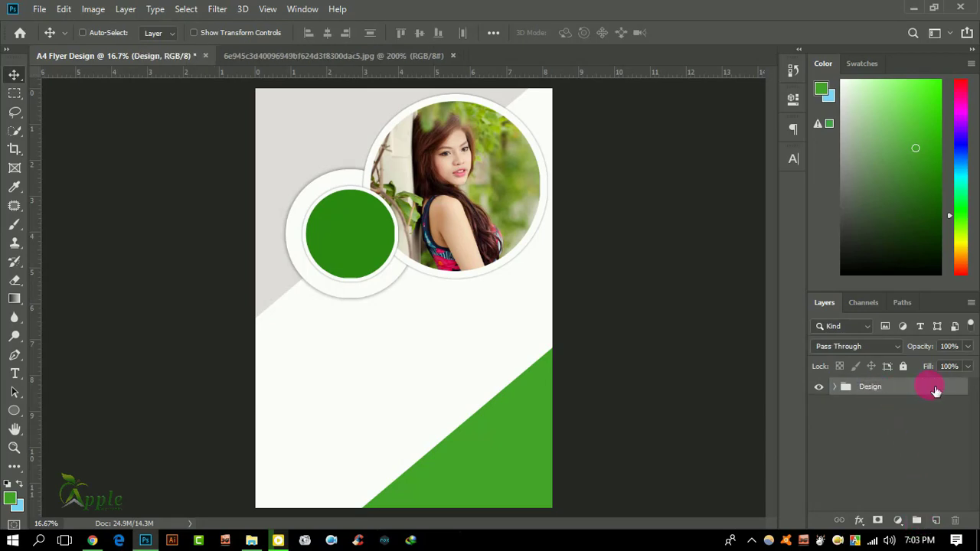
{"action": "left_click", "coordinate": [14, 373]}
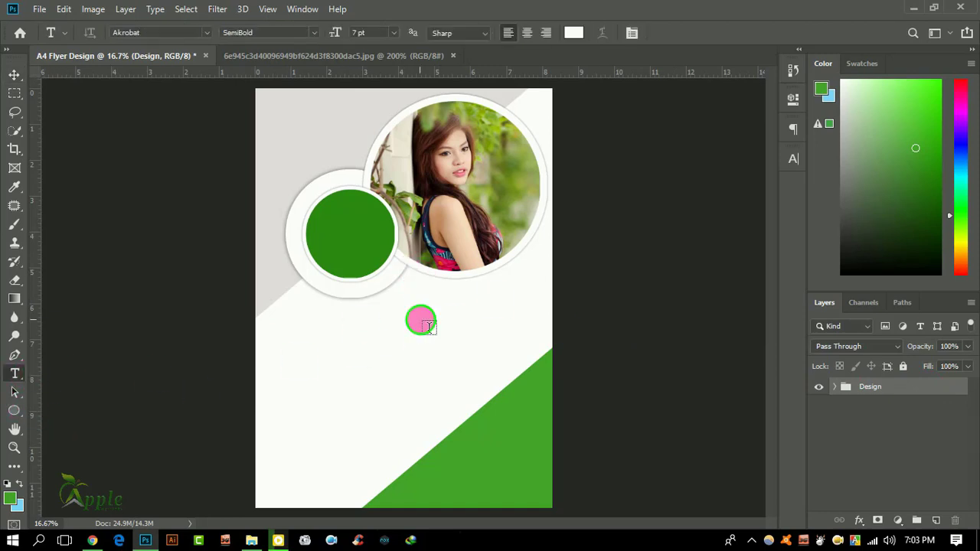
Add a near-black (171717) 'Fashion' text layer at about 42 pt below the circles.
{"action": "left_click", "coordinate": [428, 325]}
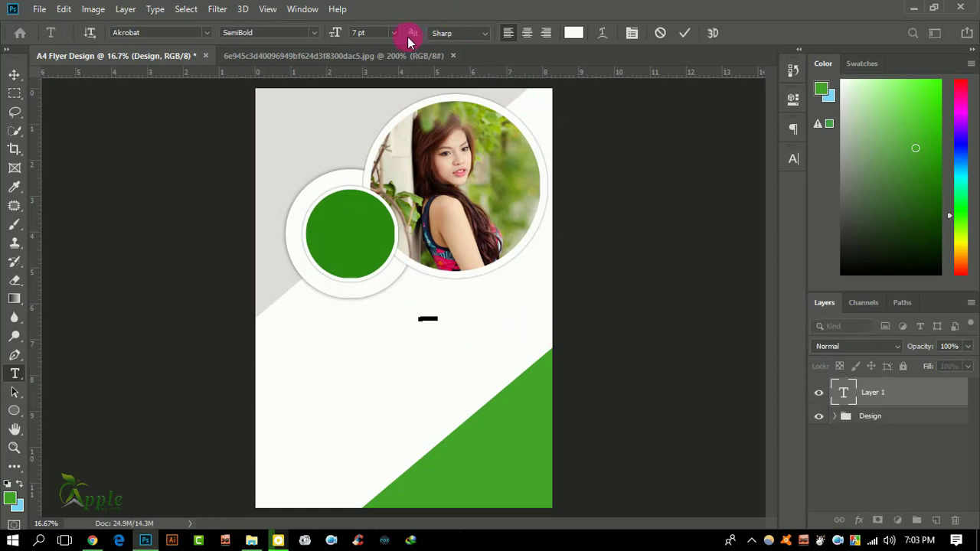
{"action": "left_click_drag", "start_coordinate": [342, 38], "coordinate": [368, 36]}
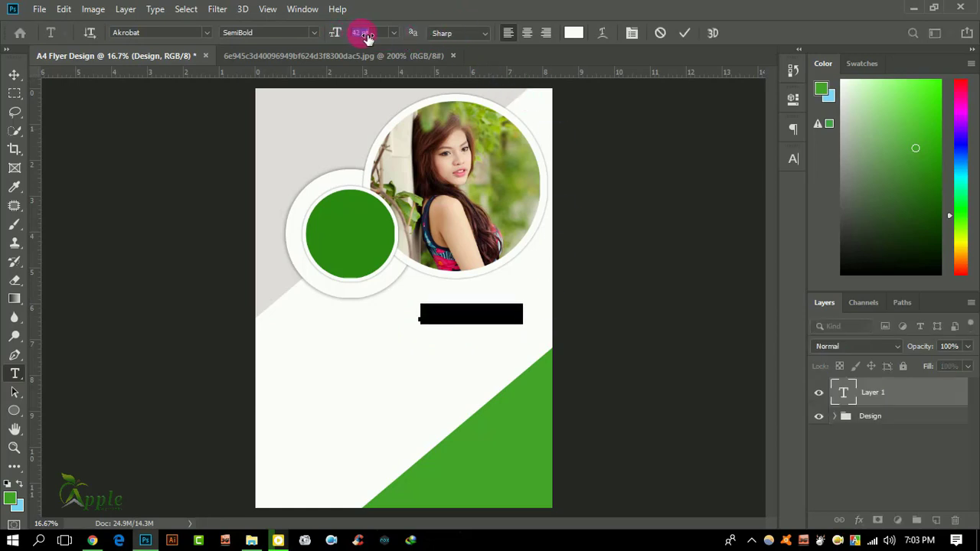
{"action": "left_click", "coordinate": [574, 32]}
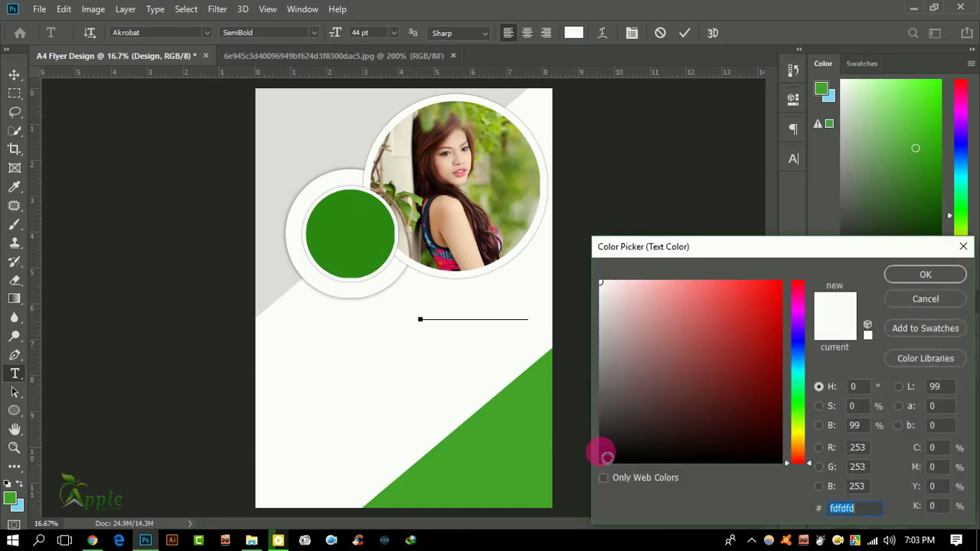
{"action": "left_click", "coordinate": [601, 447]}
{"action": "left_click", "coordinate": [921, 275]}
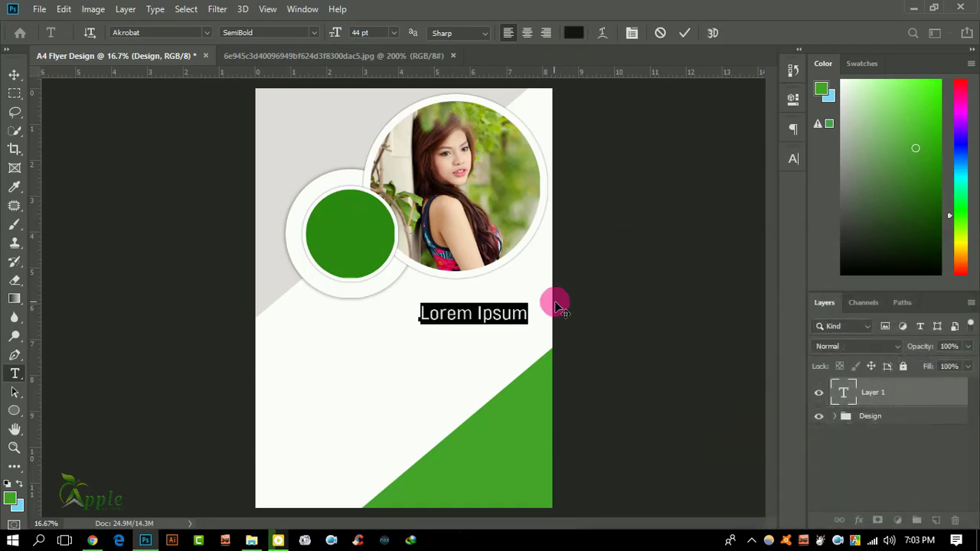
{"action": "type", "text": "Fashion"}
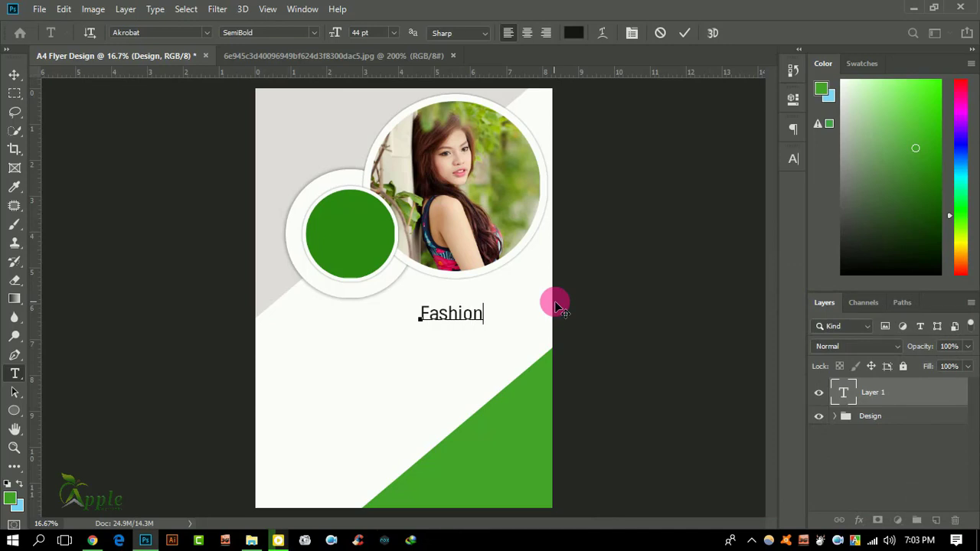
{"action": "left_click", "coordinate": [684, 33]}
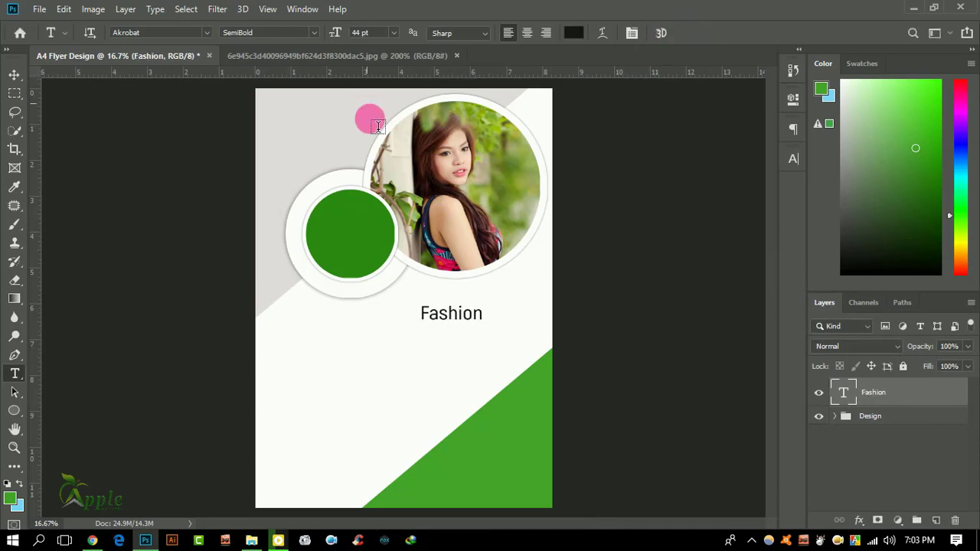
Change the headline font to Bebas Neue and enlarge it to 60 pt.
{"action": "left_click", "coordinate": [794, 159]}
{"action": "left_click", "coordinate": [706, 179]}
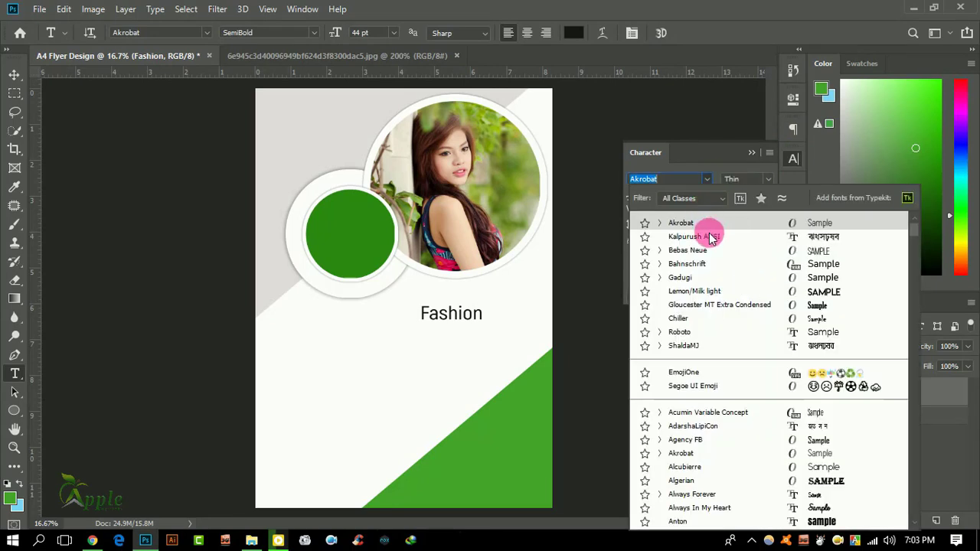
{"action": "left_click", "coordinate": [710, 251]}
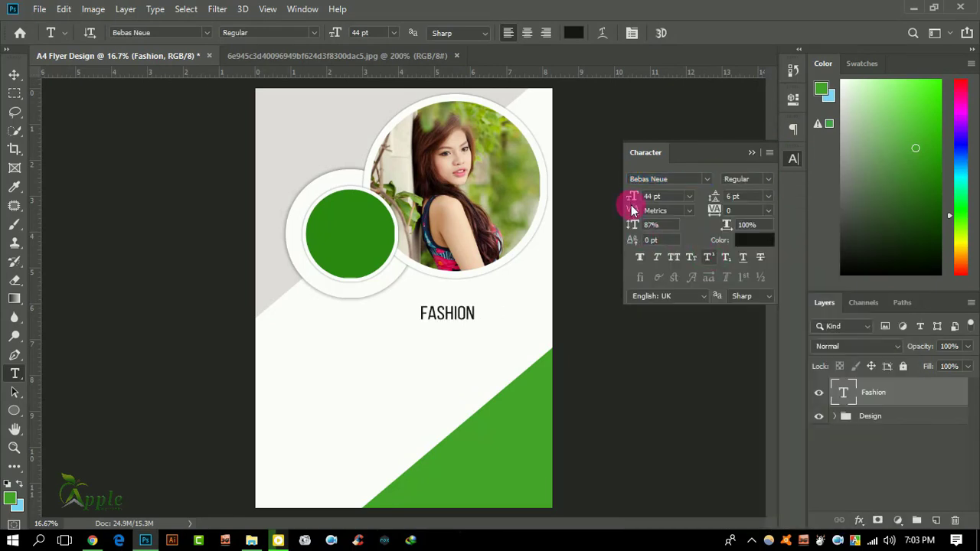
{"action": "left_click_drag", "start_coordinate": [634, 196], "coordinate": [651, 200]}
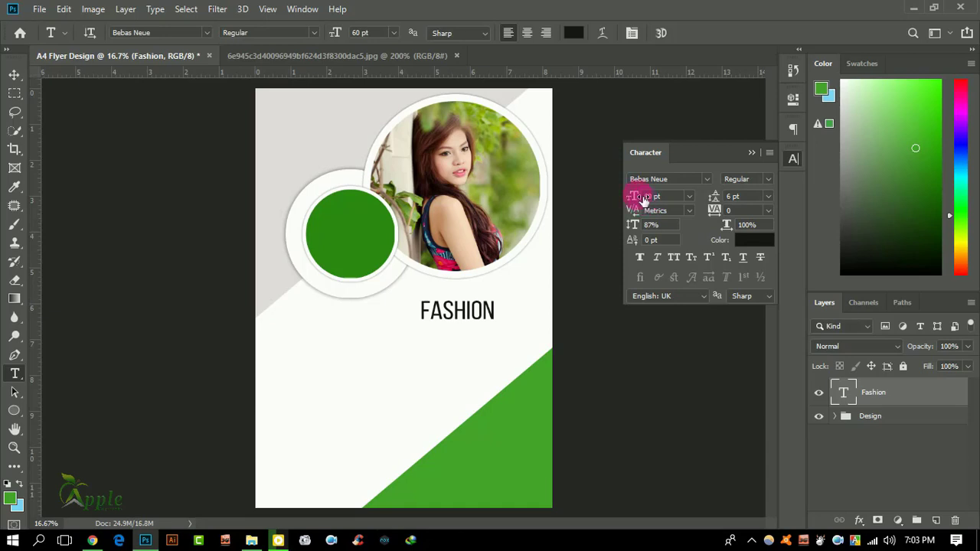
Step the FASHION headline up to 77 pt and drag a duplicate line beneath it.
{"action": "key", "text": "ctrl+plus"}
{"action": "scroll", "coordinate": [470, 291], "scroll_direction": "right", "scroll_amount": 2}
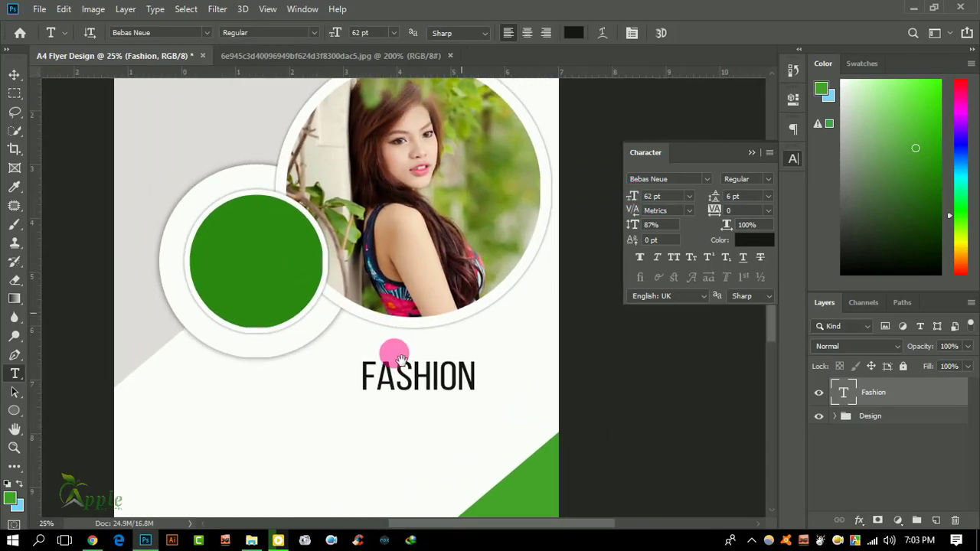
{"action": "left_click", "coordinate": [431, 386]}
{"action": "left_click", "coordinate": [663, 129]}
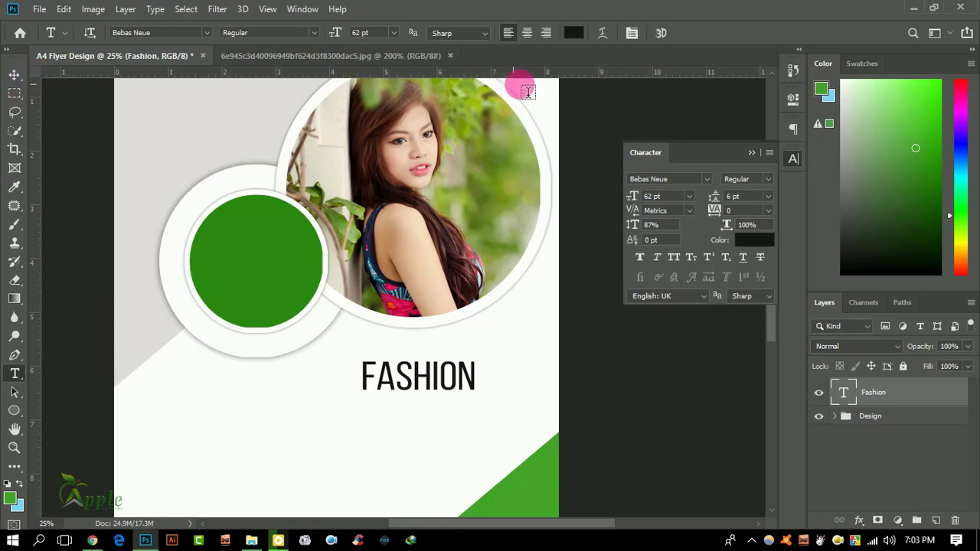
{"action": "key", "text": "Up"}
{"action": "key", "text": "Up"}
{"action": "key", "text": "Up"}
{"action": "key", "text": "Up"}
{"action": "key", "text": "Up"}
{"action": "key", "text": "Up"}
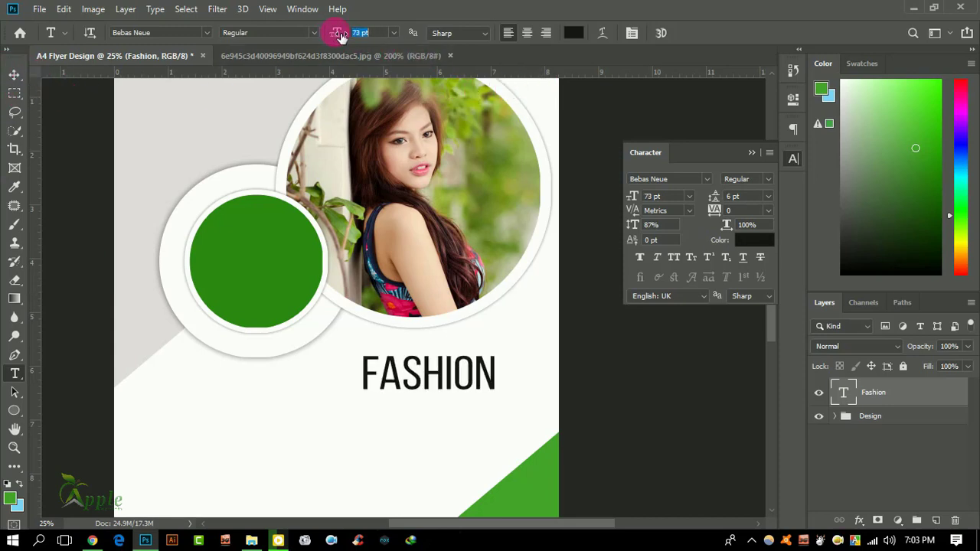
{"action": "key", "text": "Up"}
{"action": "key", "text": "Up"}
{"action": "left_click", "coordinate": [14, 74]}
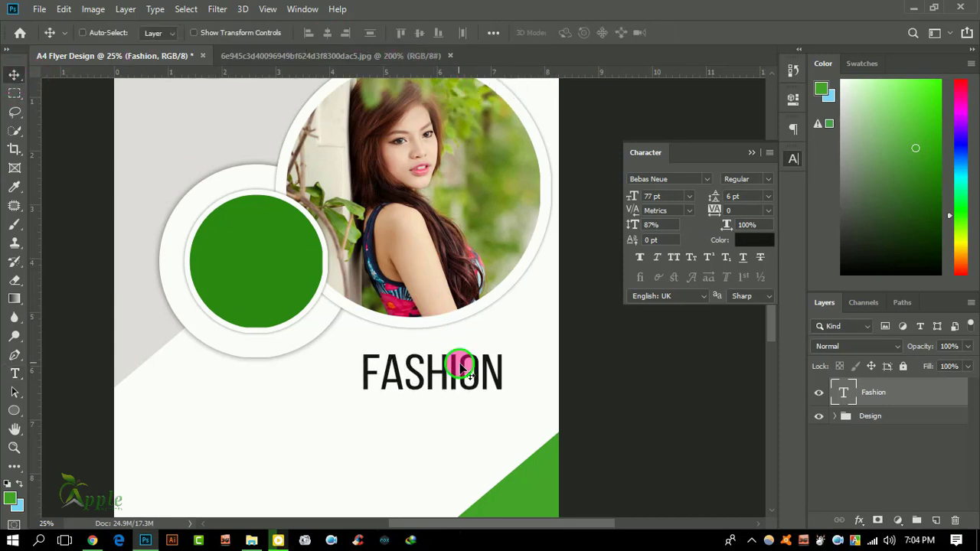
{"action": "mouse_move", "coordinate": [459, 362]}
{"action": "left_mouse_down"}
{"action": "mouse_move", "coordinate": [499, 382]}
{"action": "mouse_move", "coordinate": [453, 420]}
{"action": "left_mouse_up"}
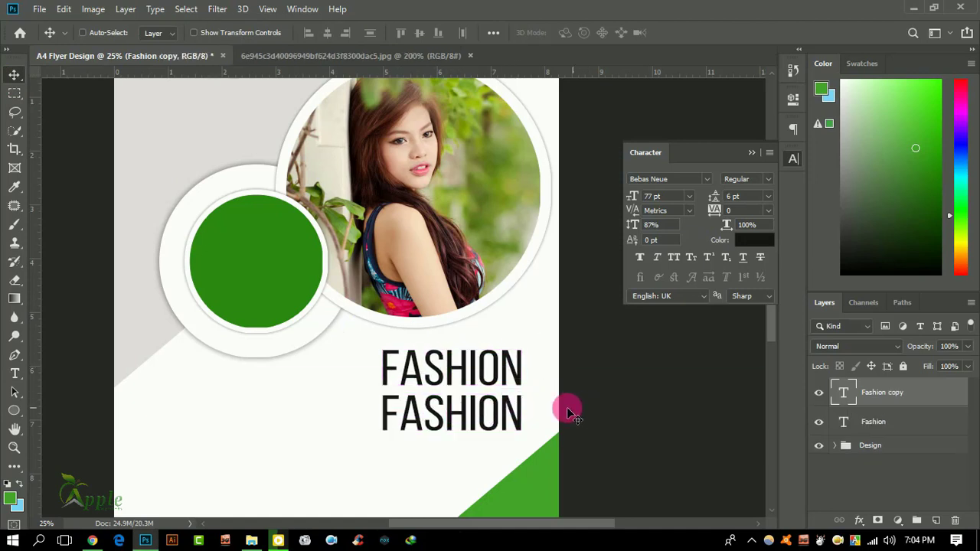
Retype the duplicate headline line as BEAUTY.
{"action": "left_click", "coordinate": [13, 375]}
{"action": "double_click", "coordinate": [473, 419]}
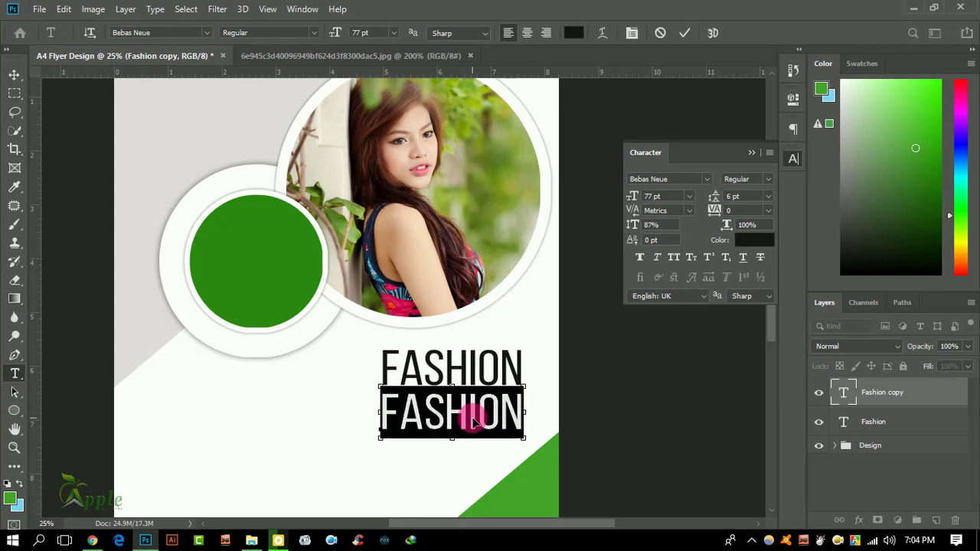
{"action": "type", "text": "BEAUTY"}
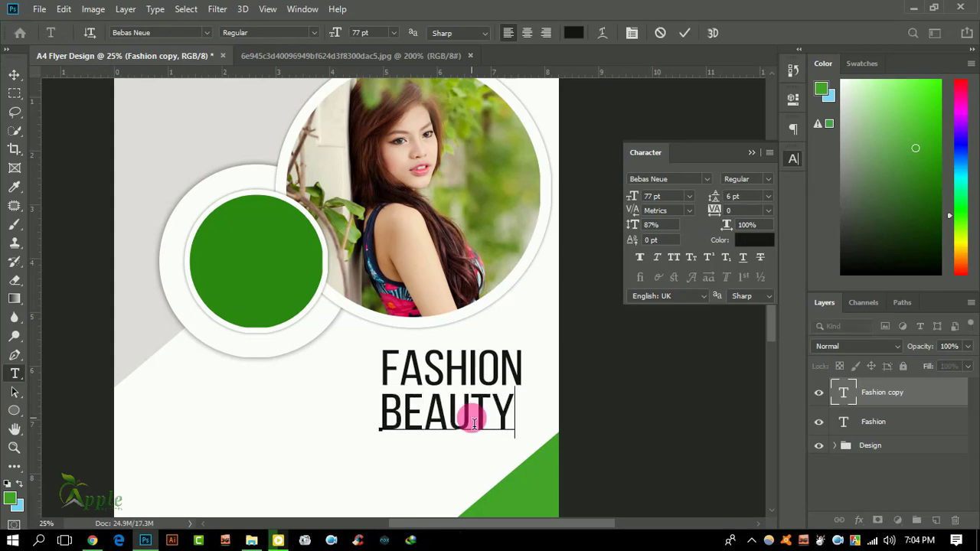
{"action": "left_click", "coordinate": [684, 32]}
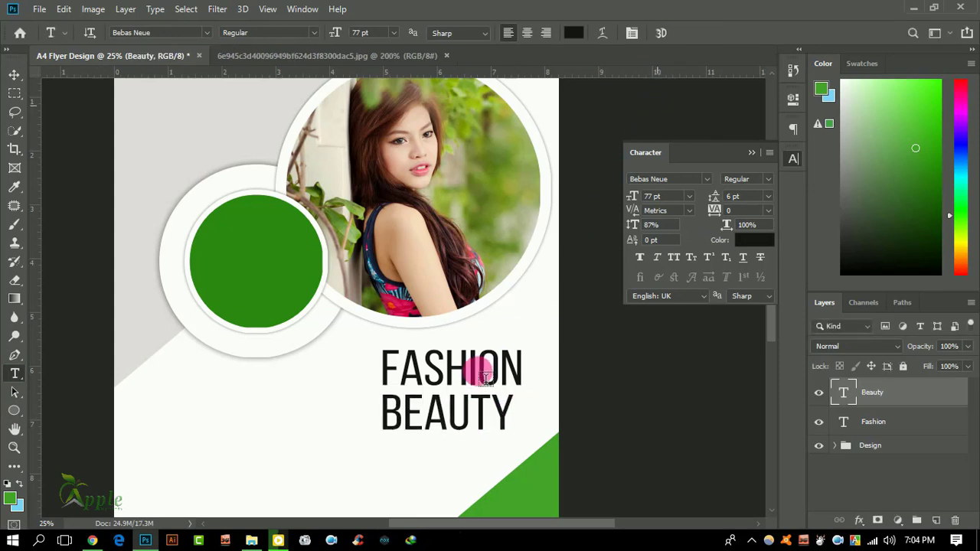
Set the FASHION layer to the Light weight and nudge it slightly left.
{"action": "left_click", "coordinate": [13, 70]}
{"action": "right_click", "coordinate": [489, 361]}
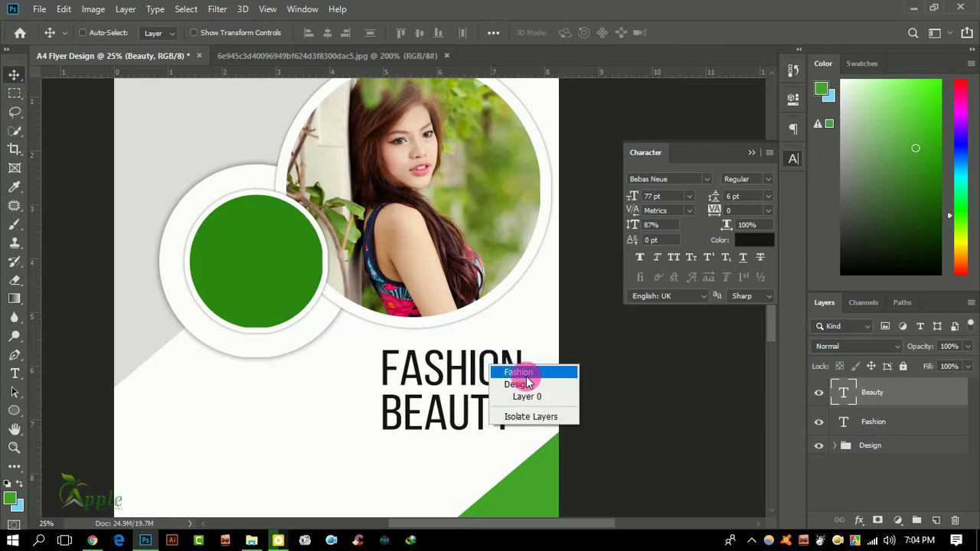
{"action": "left_click", "coordinate": [527, 372]}
{"action": "left_click", "coordinate": [762, 179]}
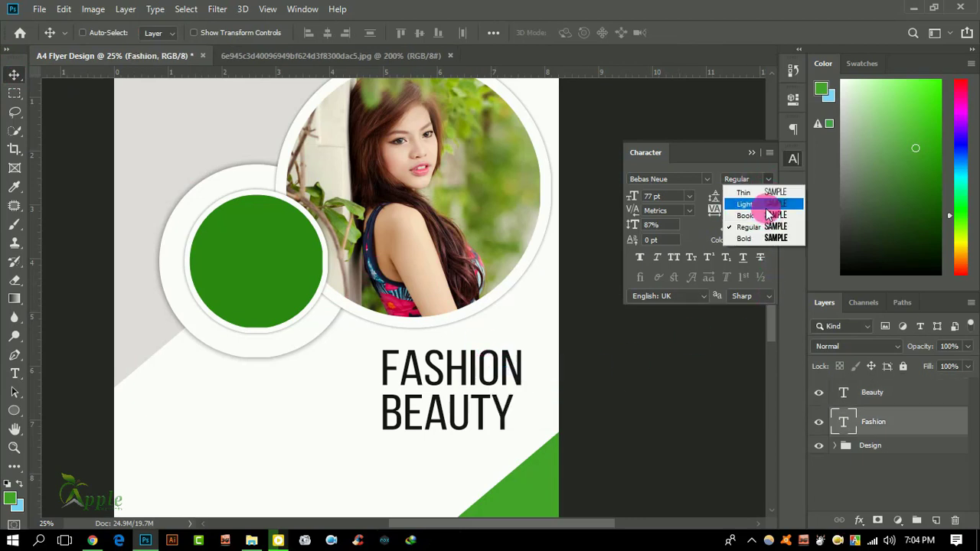
{"action": "left_click", "coordinate": [746, 203]}
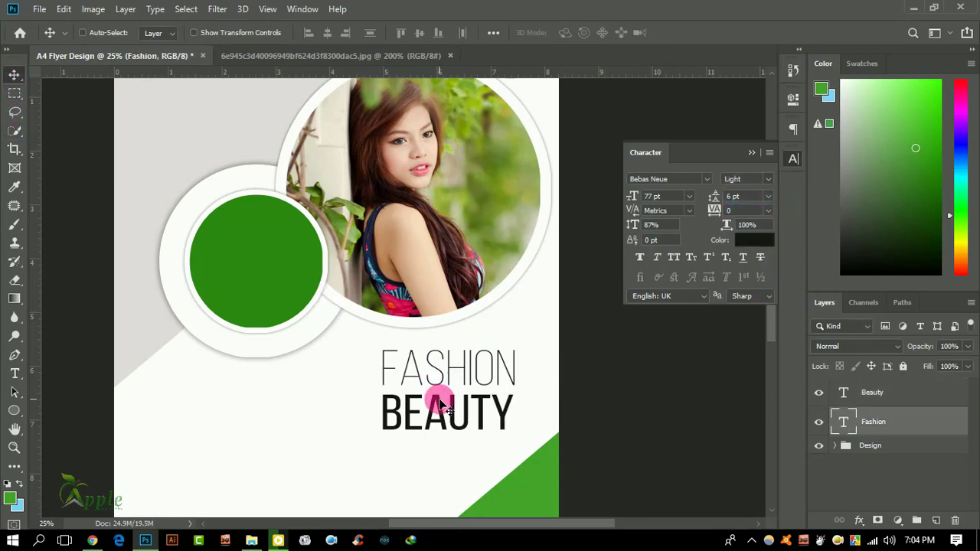
{"action": "left_click_drag", "start_coordinate": [439, 400], "coordinate": [439, 402]}
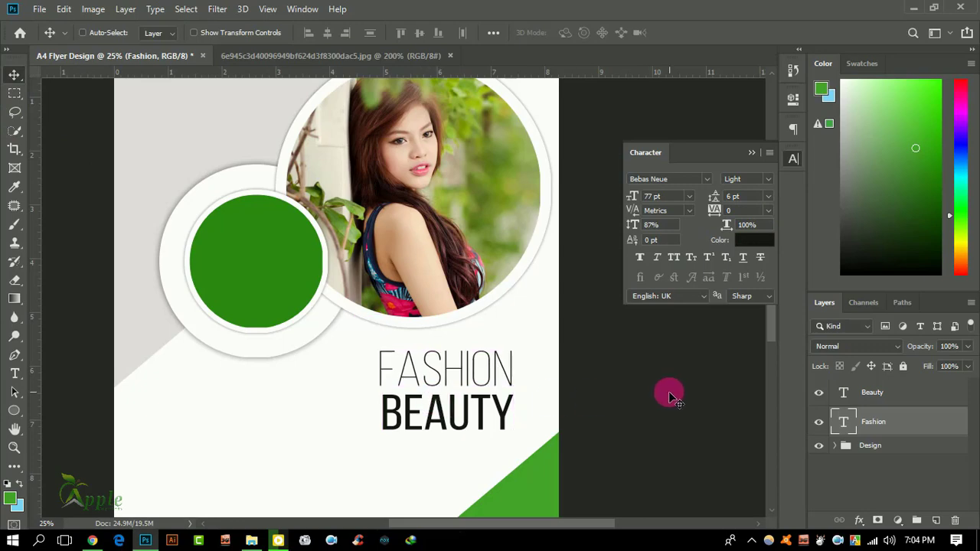
Colour BEAUTY with the green sampled from the photo circle.
{"action": "left_click", "coordinate": [844, 390]}
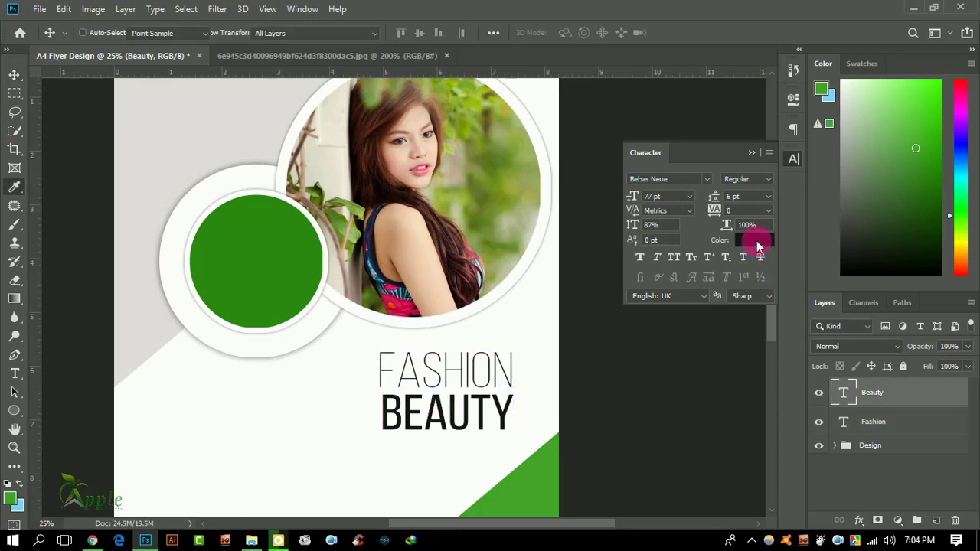
{"action": "left_click", "coordinate": [754, 240]}
{"action": "left_click", "coordinate": [253, 275]}
{"action": "left_click", "coordinate": [942, 274]}
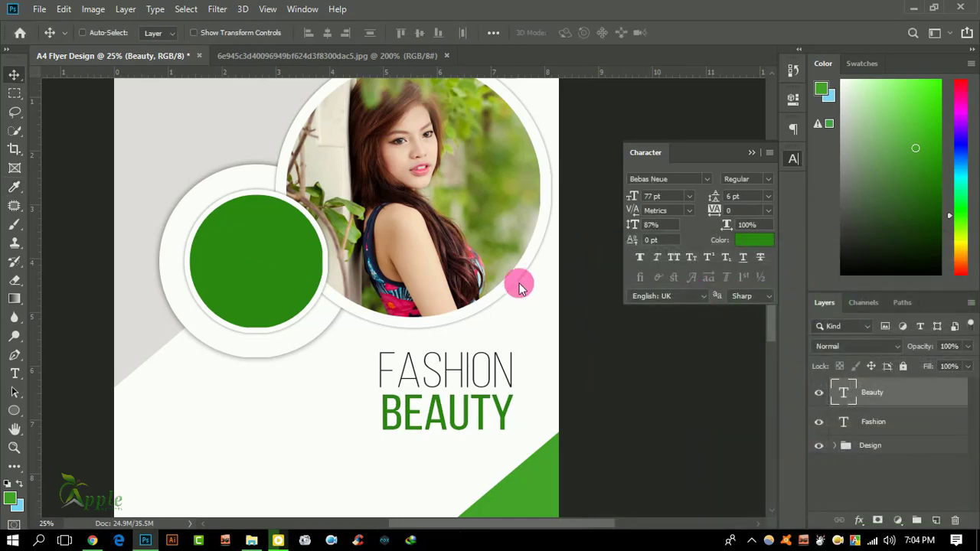
{"action": "scroll", "coordinate": [507, 284], "scroll_direction": "down", "scroll_amount": 2}
{"action": "scroll", "coordinate": [605, 309], "scroll_direction": "down", "scroll_amount": 2}
{"action": "key", "text": "ctrl+minus"}
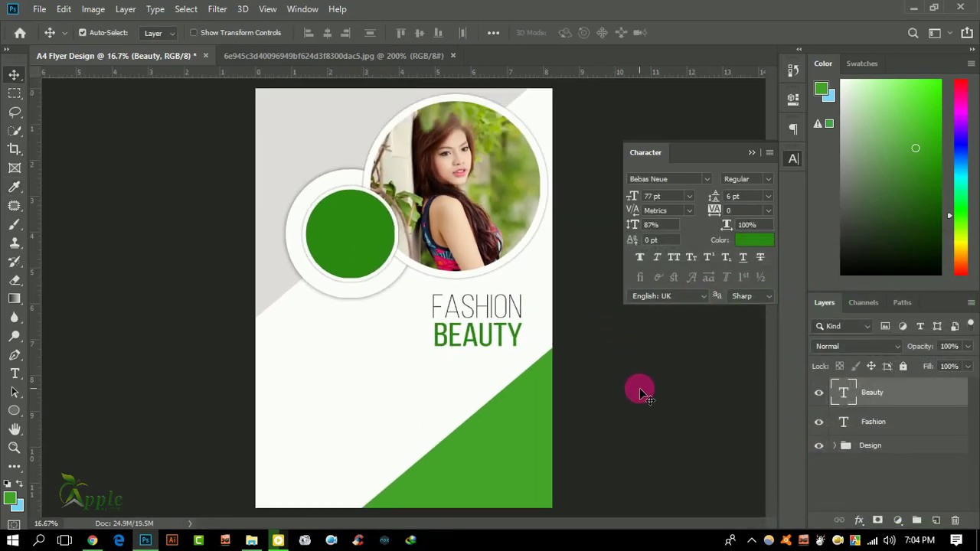
{"action": "scroll", "coordinate": [514, 339], "scroll_direction": "up", "scroll_amount": 1}
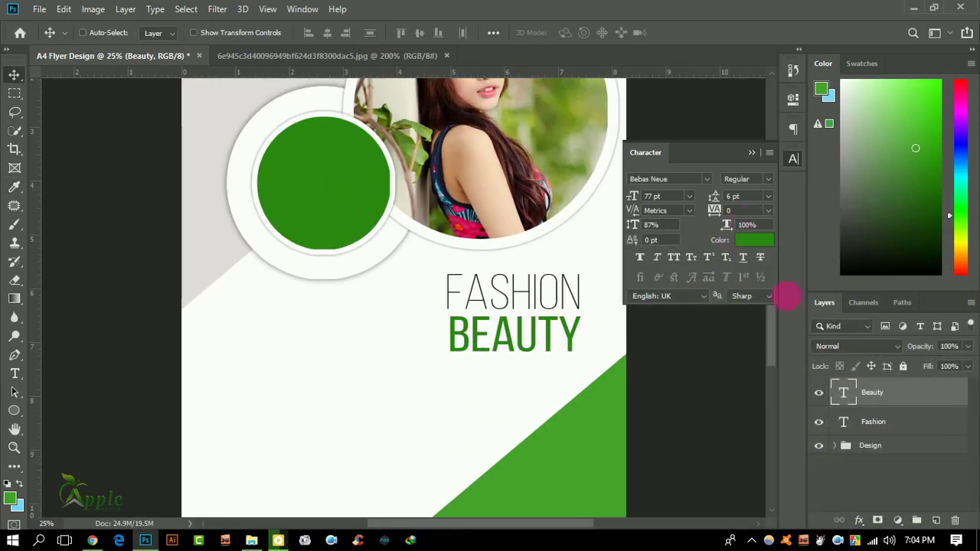
Set BEAUTY to the Bold weight and view the whole page.
{"action": "left_click", "coordinate": [768, 179]}
{"action": "left_click", "coordinate": [757, 237]}
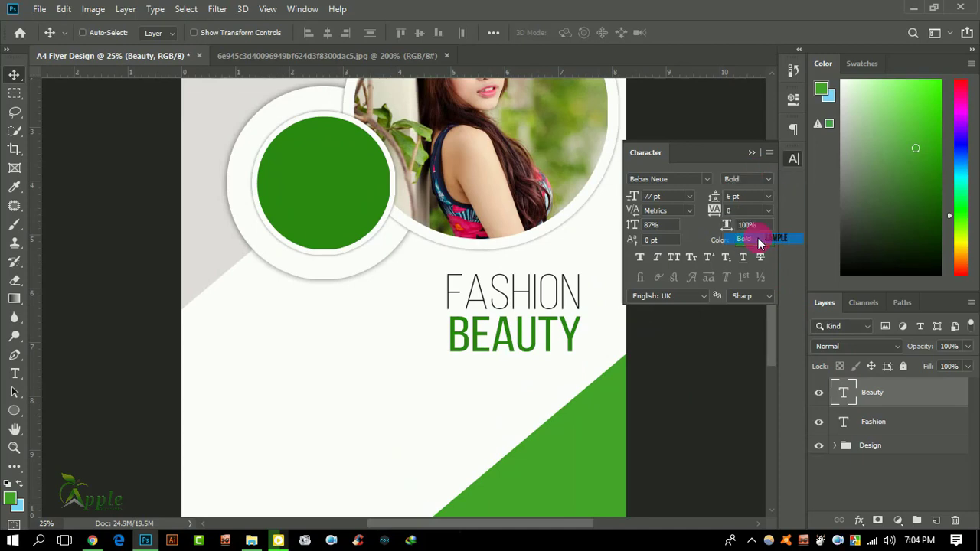
{"action": "left_click", "coordinate": [750, 155]}
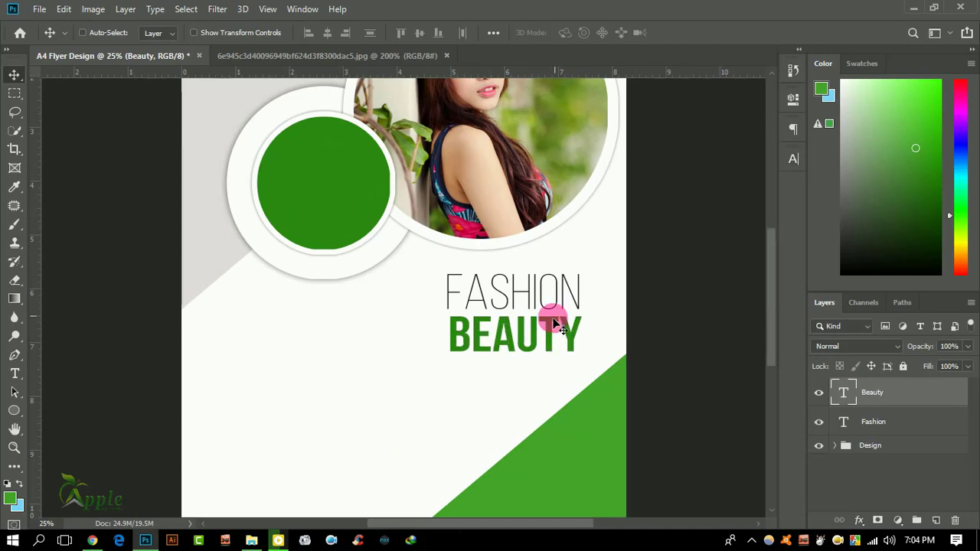
{"action": "scroll", "coordinate": [553, 320], "scroll_direction": "down", "scroll_amount": 1}
{"action": "left_click_drag", "start_coordinate": [548, 327], "coordinate": [544, 329]}
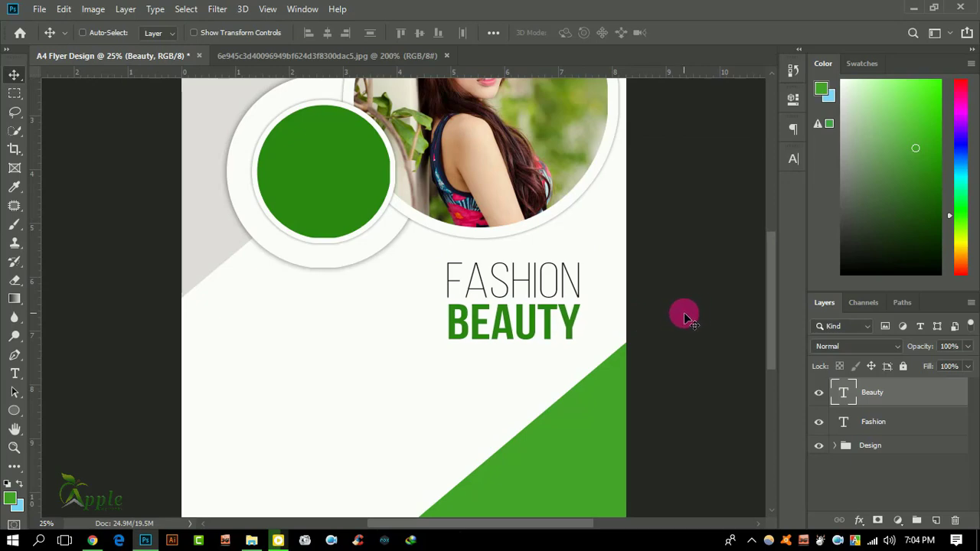
{"action": "key", "text": "ctrl+minus"}
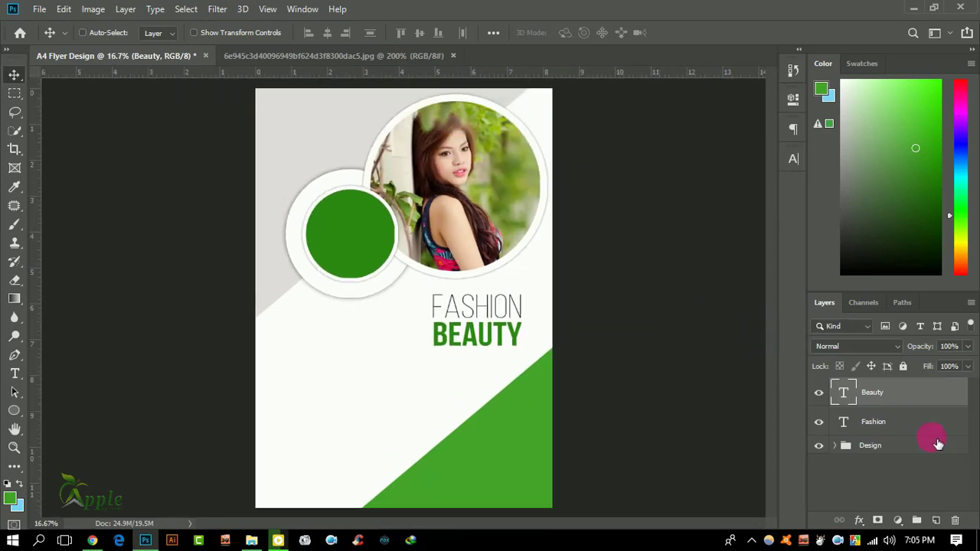
Scale down FASHION and BEAUTY together and move them up-left under the photo circle.
{"action": "left_click", "coordinate": [915, 428], "text": "shift"}
{"action": "left_click", "coordinate": [65, 10]}
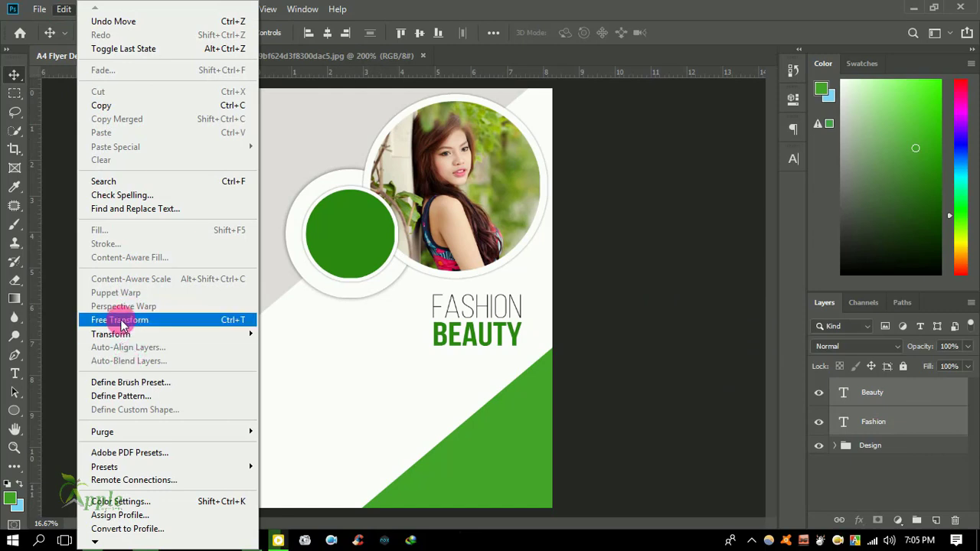
{"action": "left_click", "coordinate": [121, 320]}
{"action": "left_click_drag", "start_coordinate": [431, 349], "coordinate": [455, 334]}
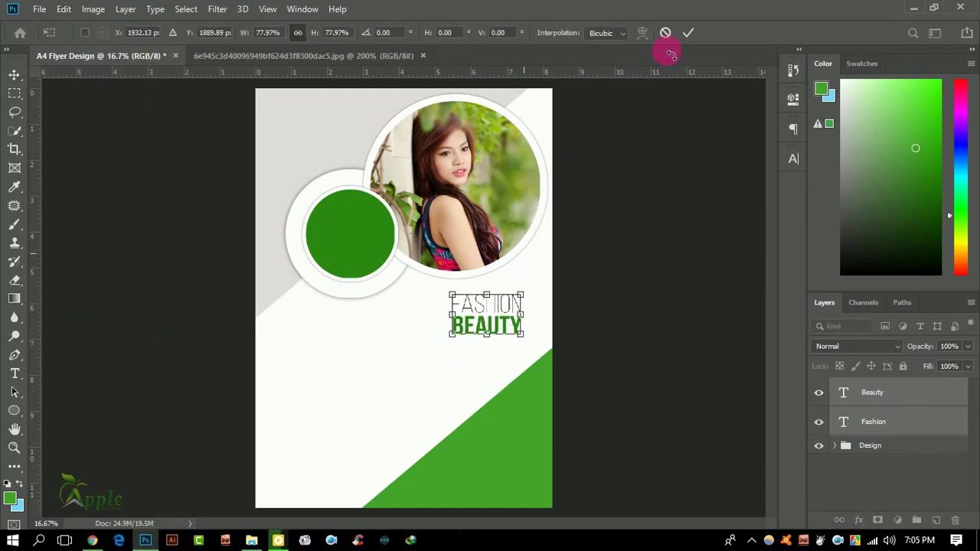
{"action": "left_click", "coordinate": [688, 33]}
{"action": "left_click_drag", "start_coordinate": [511, 350], "coordinate": [467, 330]}
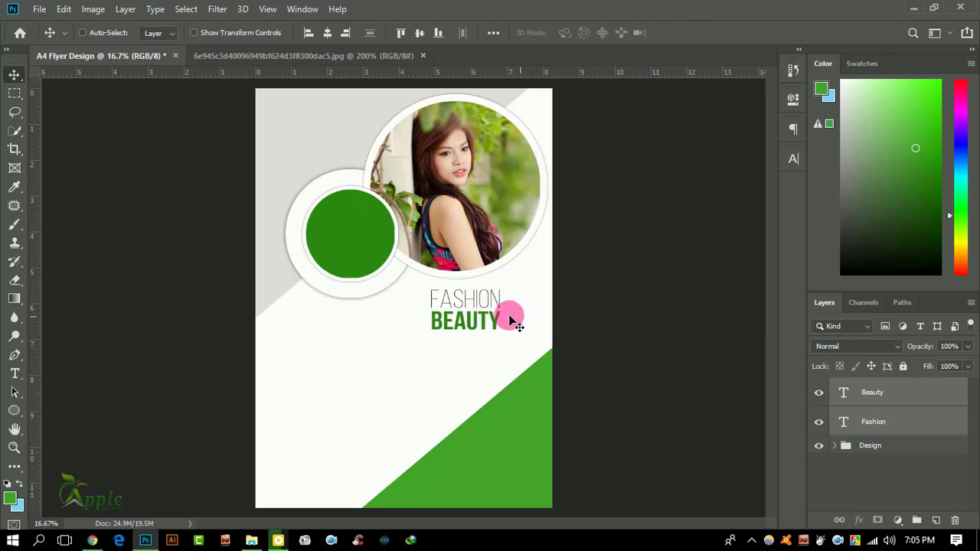
{"action": "left_click_drag", "start_coordinate": [481, 298], "coordinate": [478, 300]}
Nudge BEAUTY left so its edge aligns directly beneath FASHION.
{"action": "left_click", "coordinate": [904, 422], "text": "ctrl"}
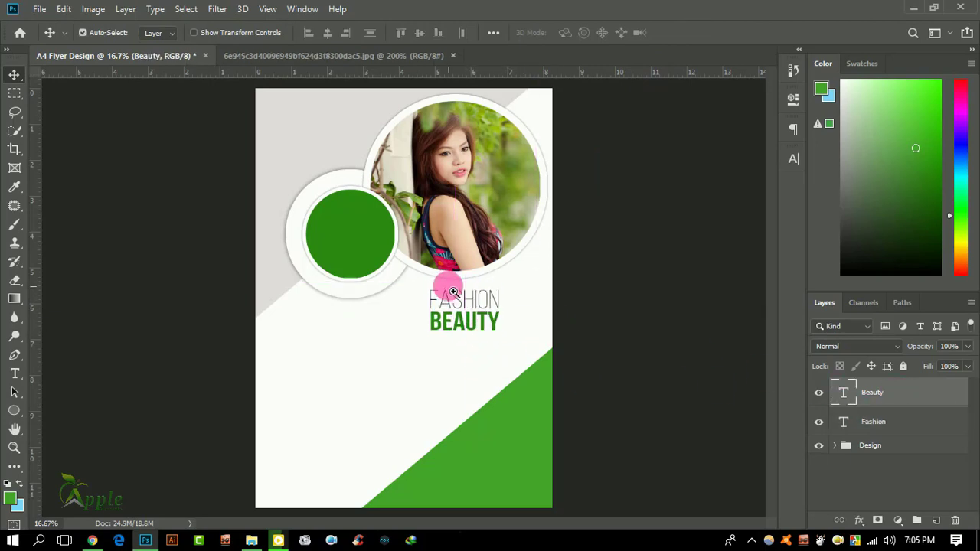
{"action": "key", "text": "ctrl+plus"}
{"action": "key", "text": "ctrl+plus"}
{"action": "left_click_drag", "start_coordinate": [533, 367], "coordinate": [569, 388]}
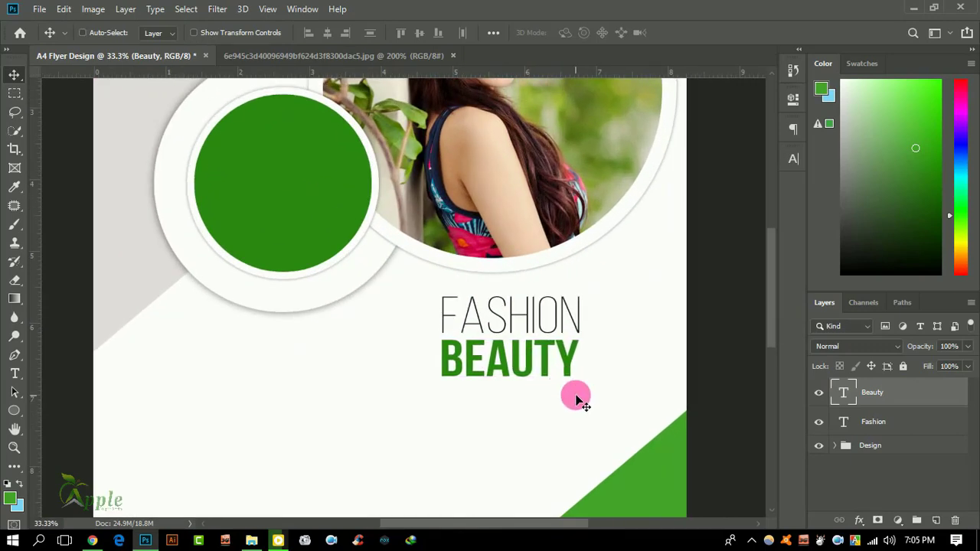
{"action": "left_click", "coordinate": [482, 323], "text": "ctrl+space"}
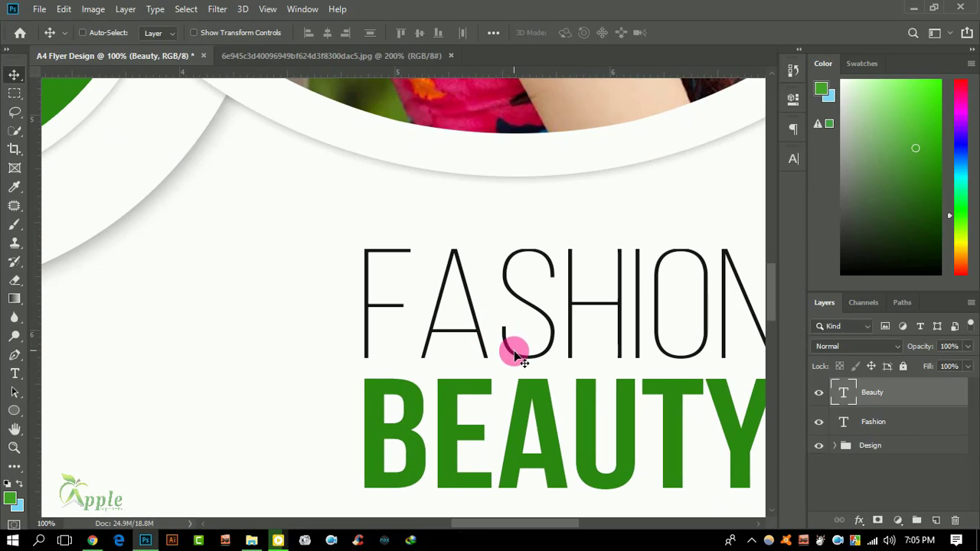
{"action": "key", "text": "ctrl+minus"}
{"action": "key", "text": "ctrl+minus"}
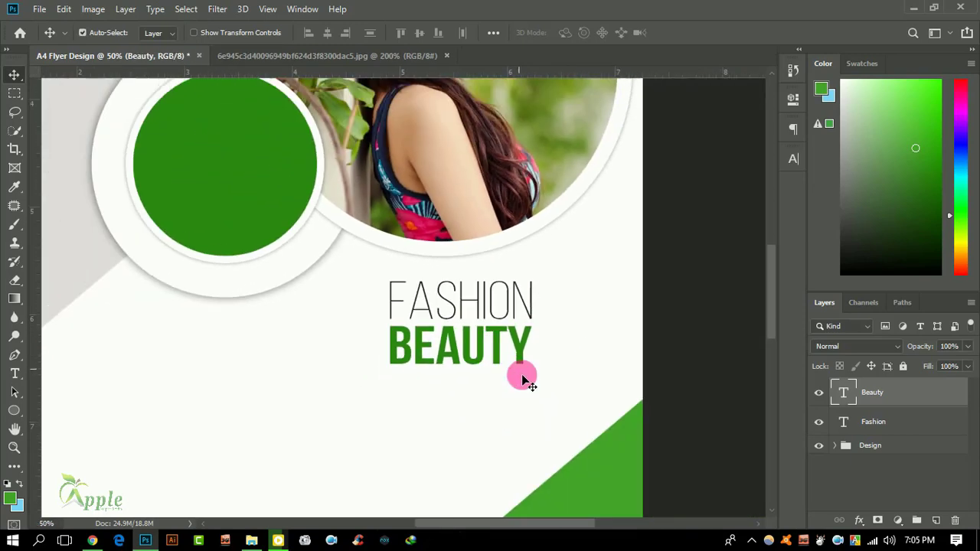
{"action": "key", "text": "ctrl+minus"}
Draw a text box below BEAUTY and fill it with lorem ipsum placeholder text.
{"action": "left_click", "coordinate": [14, 373]}
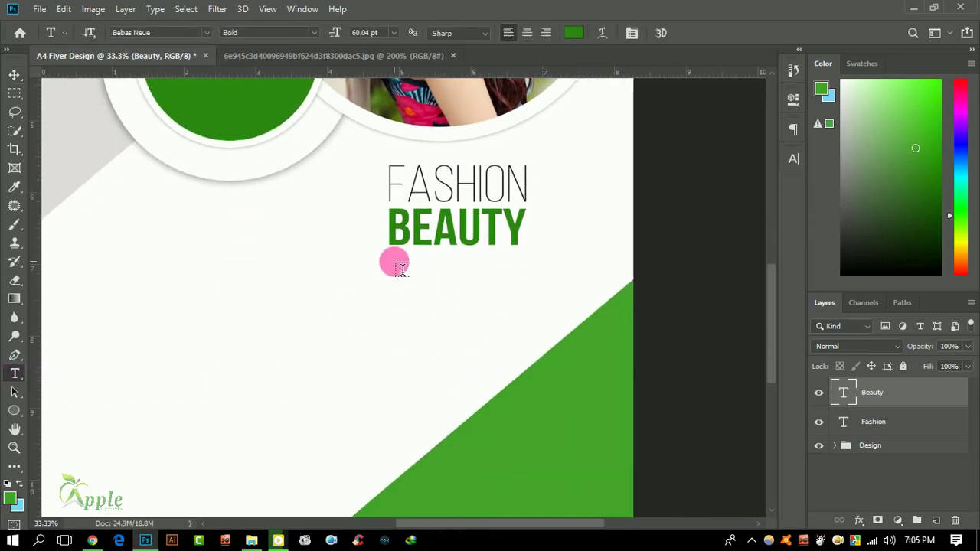
{"action": "left_click_drag", "start_coordinate": [397, 268], "coordinate": [603, 307]}
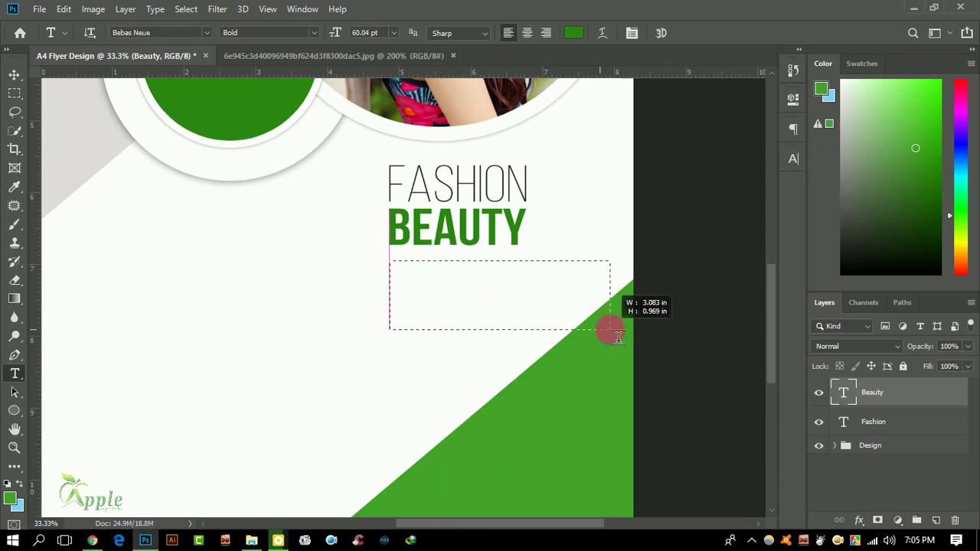
{"action": "left_click", "coordinate": [161, 13]}
{"action": "left_click", "coordinate": [222, 337]}
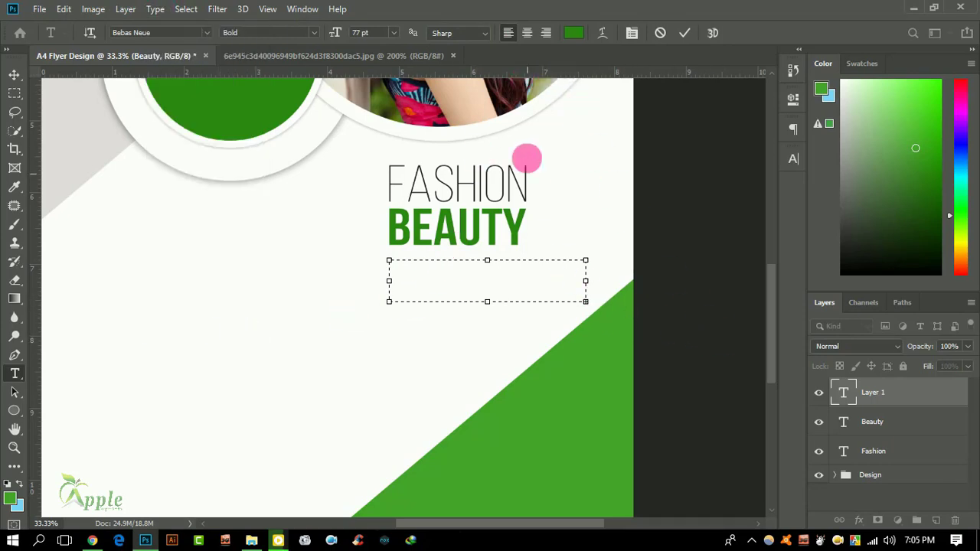
{"action": "left_click", "coordinate": [793, 129]}
Bring the placeholder paragraph's font size down to 11 pt.
{"action": "left_click", "coordinate": [795, 159]}
{"action": "left_click", "coordinate": [651, 196]}
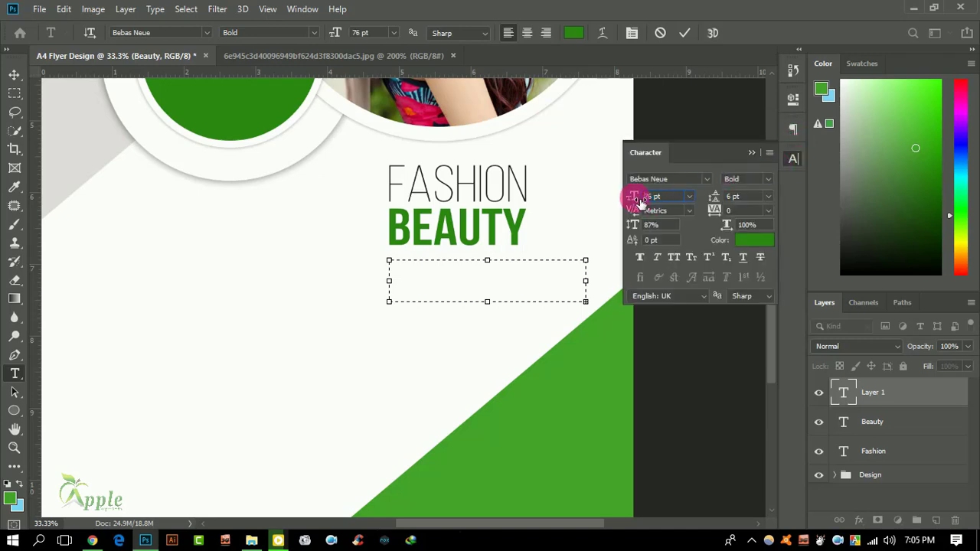
{"action": "left_click_drag", "start_coordinate": [625, 200], "coordinate": [589, 196]}
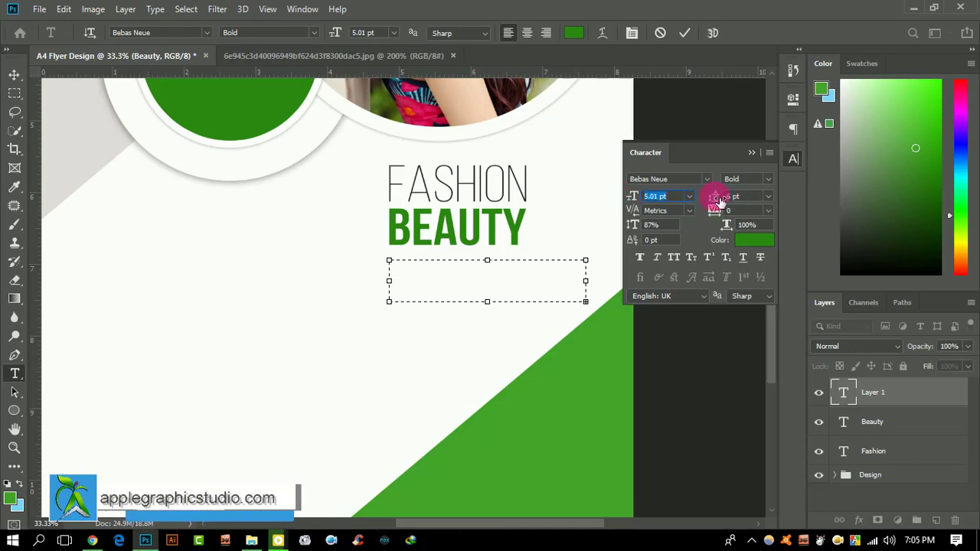
{"action": "type", "text": "77"}
{"action": "key", "text": "Return"}
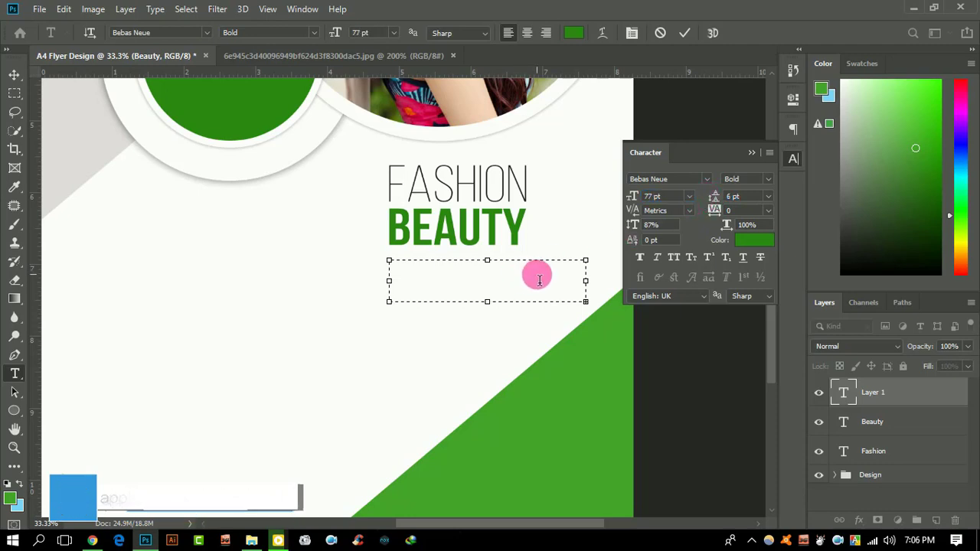
{"action": "left_click_drag", "start_coordinate": [634, 197], "coordinate": [587, 209]}
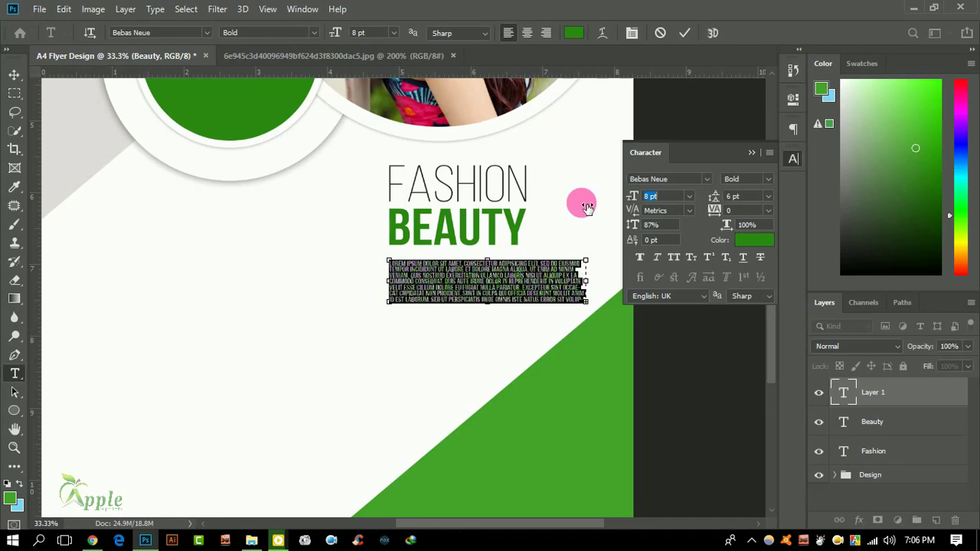
{"action": "left_click_drag", "start_coordinate": [586, 208], "coordinate": [589, 207]}
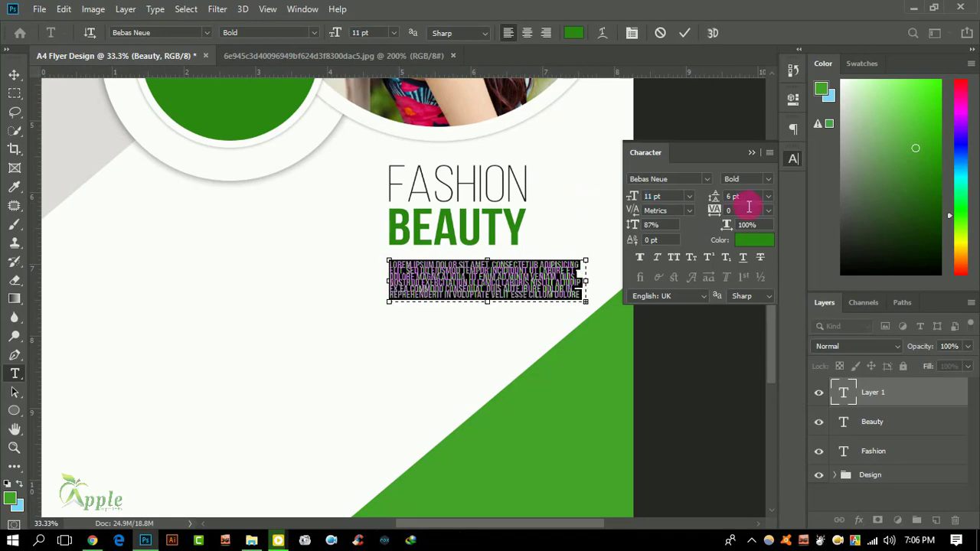
Set the paragraph to Akrobat Regular with slightly looser line spacing.
{"action": "left_click", "coordinate": [768, 181]}
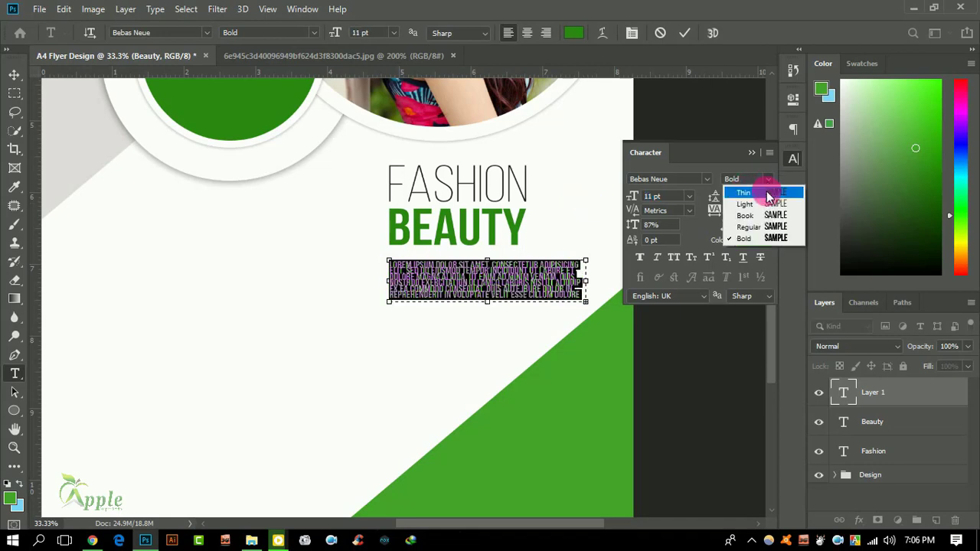
{"action": "left_click", "coordinate": [742, 225]}
{"action": "left_click", "coordinate": [707, 181]}
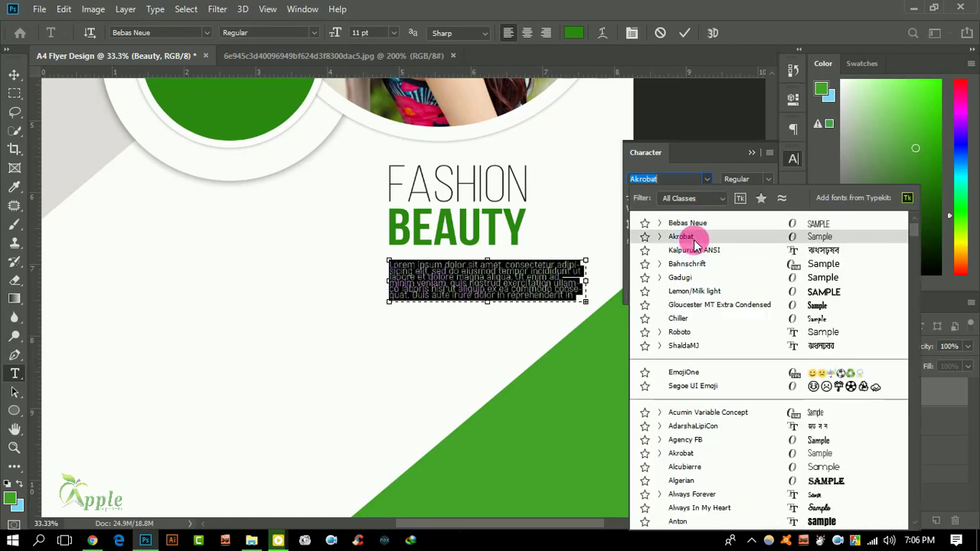
{"action": "left_click", "coordinate": [693, 234]}
{"action": "left_click_drag", "start_coordinate": [720, 199], "coordinate": [725, 201]}
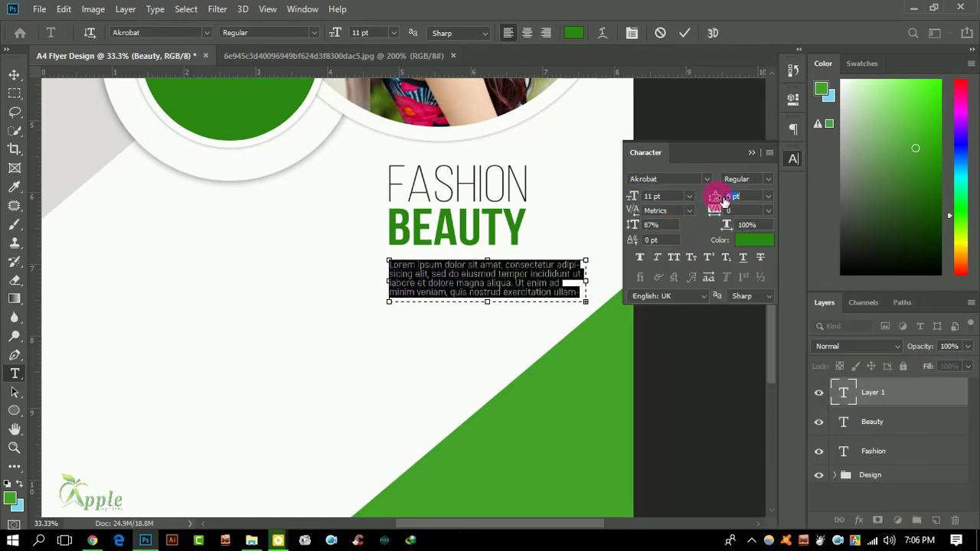
{"action": "left_click", "coordinate": [685, 32]}
Colour the paragraph dark grey #2d2d2d and widen its leading to 12 pt.
{"action": "left_click", "coordinate": [754, 241]}
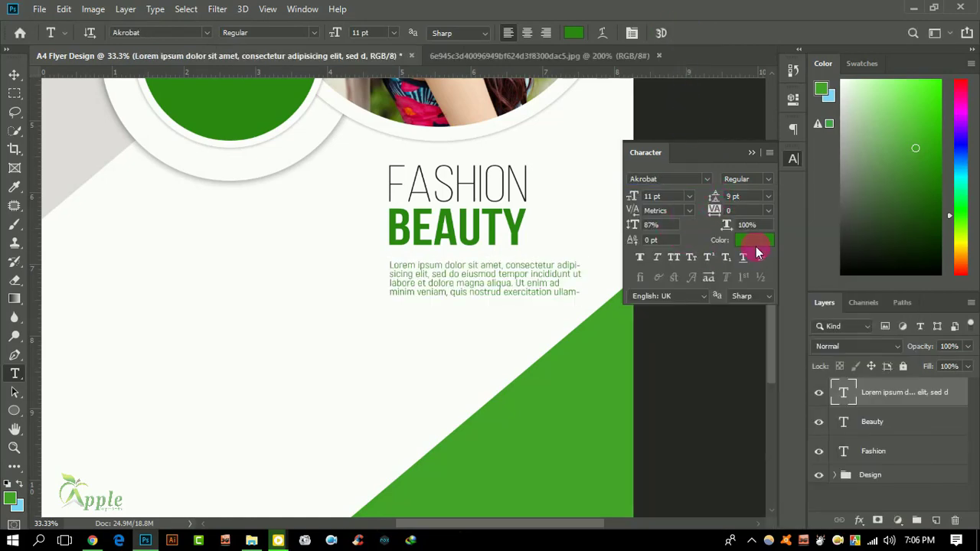
{"action": "left_click", "coordinate": [606, 437]}
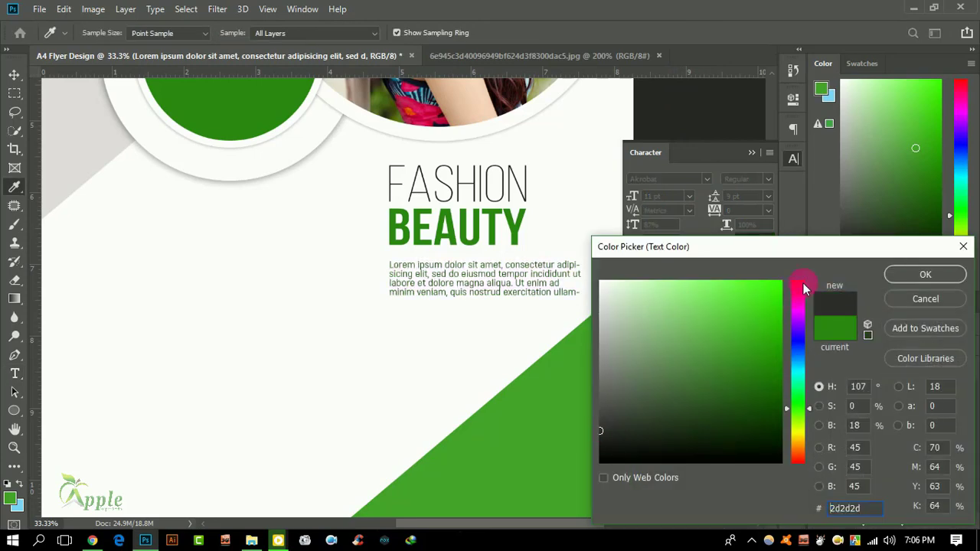
{"action": "left_click", "coordinate": [925, 274]}
{"action": "left_click_drag", "start_coordinate": [717, 202], "coordinate": [721, 200]}
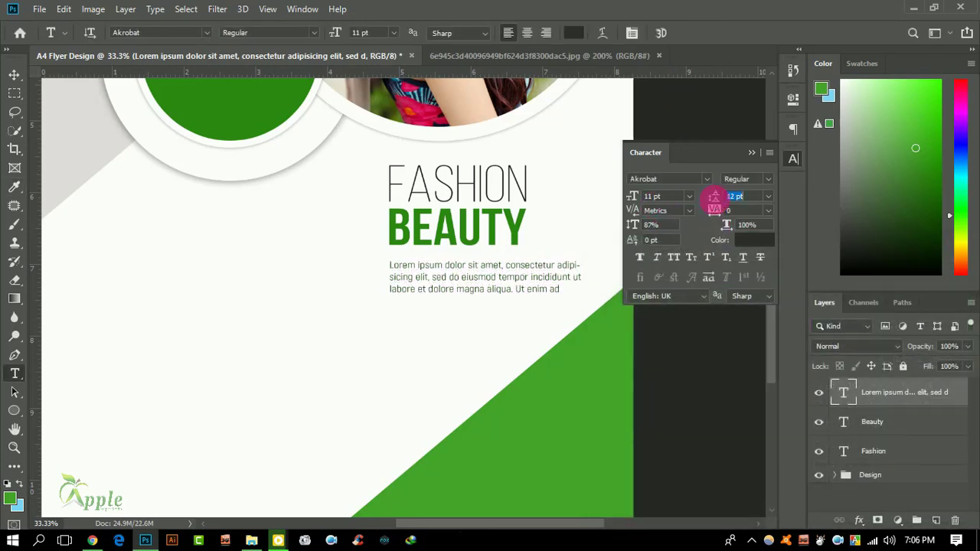
{"action": "left_click", "coordinate": [753, 153]}
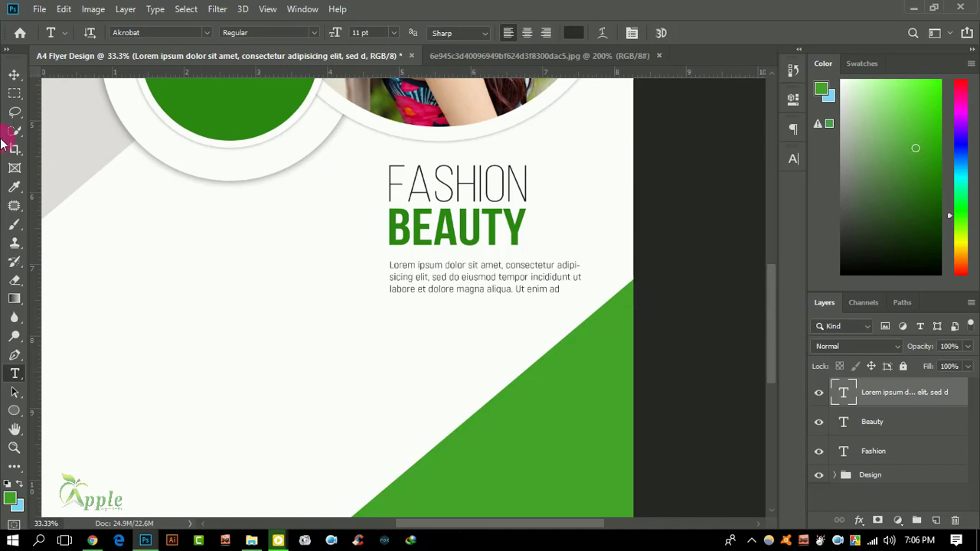
{"action": "left_click", "coordinate": [14, 74]}
Enlarge the lorem ipsum paragraph to about 106%.
{"action": "left_click_drag", "start_coordinate": [416, 293], "coordinate": [416, 291]}
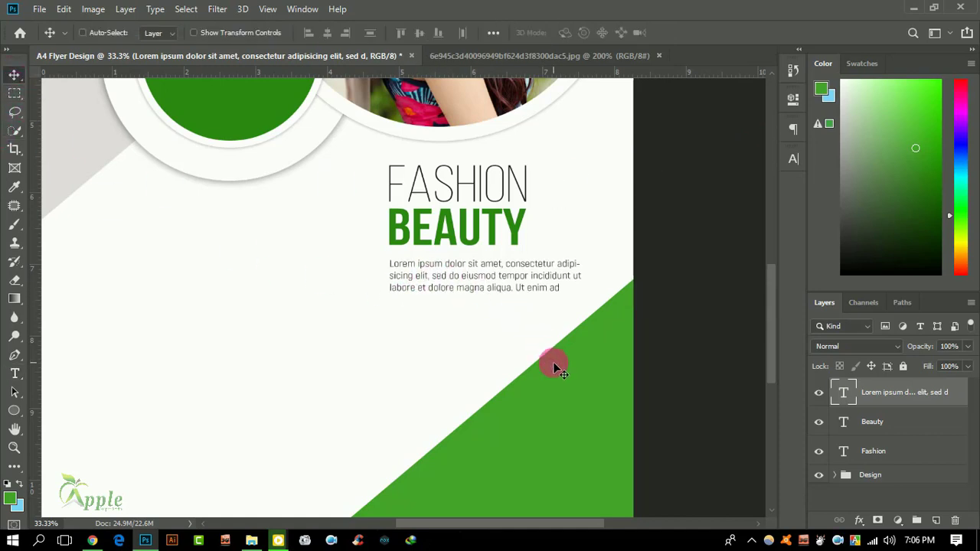
{"action": "key", "text": "ctrl+t"}
{"action": "left_click_drag", "start_coordinate": [586, 297], "coordinate": [605, 305]}
{"action": "left_click", "coordinate": [688, 32]}
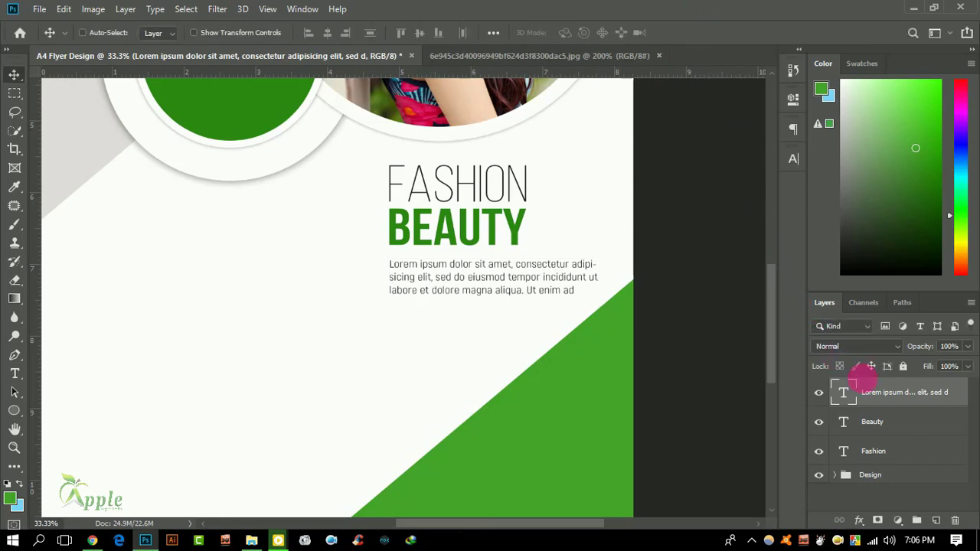
Group the paragraph, BEAUTY and FASHION layers as 'Head' and nudge the group into place.
{"action": "left_click", "coordinate": [872, 422], "text": "shift"}
{"action": "left_click", "coordinate": [888, 451], "text": "shift"}
{"action": "left_click", "coordinate": [916, 520]}
{"action": "type", "text": "Head"}
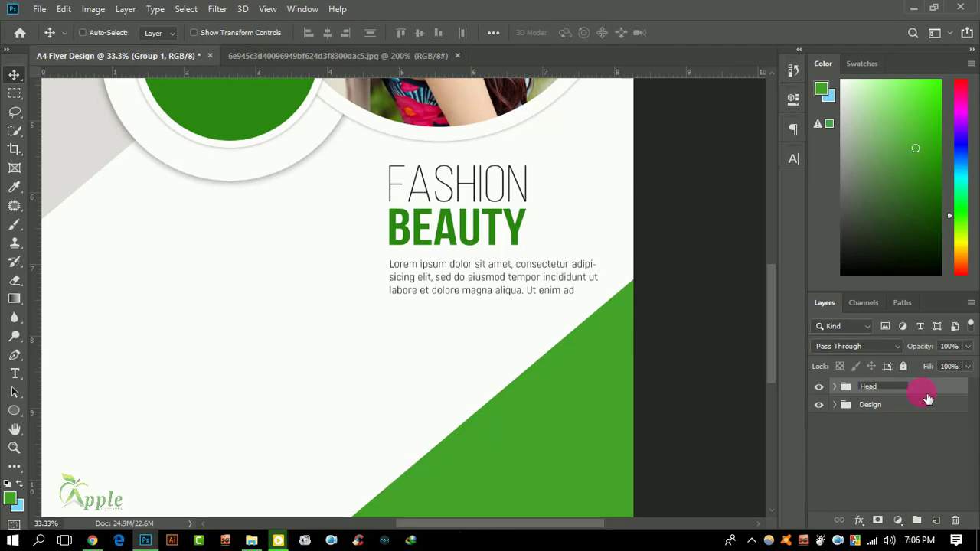
{"action": "key", "text": "Return"}
{"action": "left_click_drag", "start_coordinate": [464, 228], "coordinate": [440, 222]}
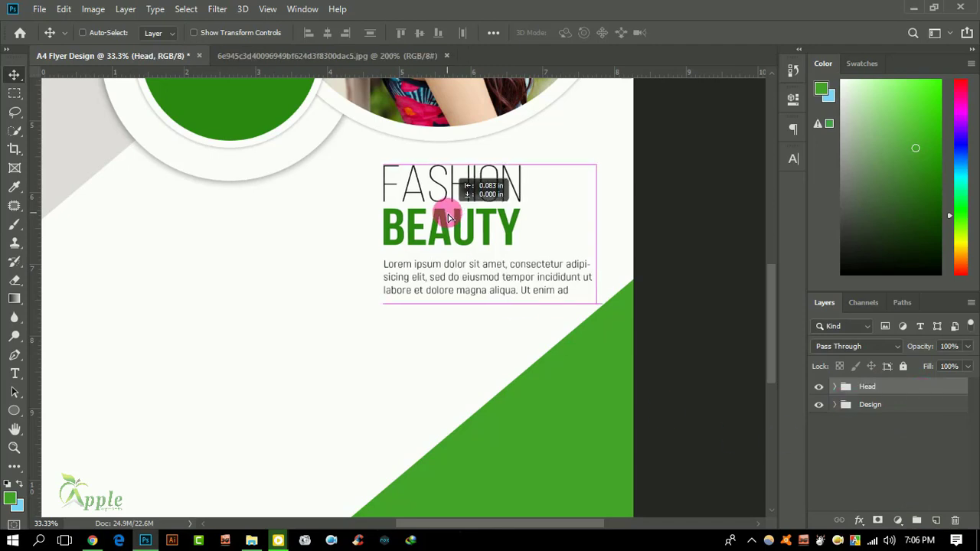
{"action": "key", "text": "ctrl+minus"}
{"action": "key", "text": "ctrl+minus"}
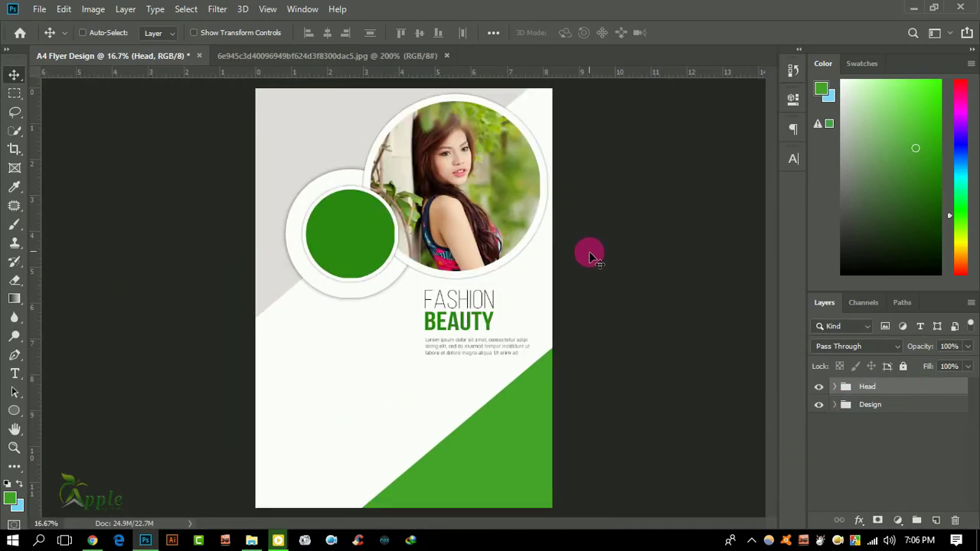
{"action": "left_click_drag", "start_coordinate": [587, 254], "coordinate": [593, 269]}
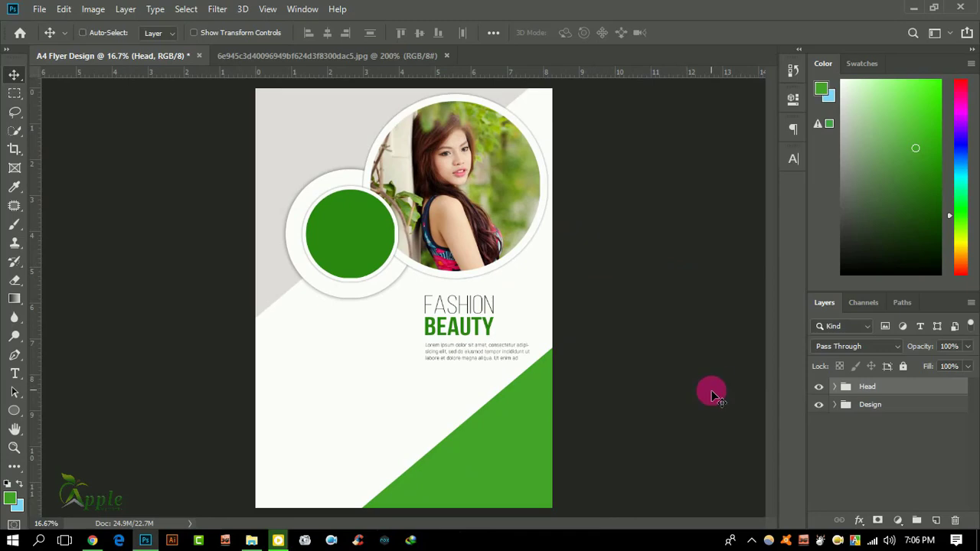
{"action": "key", "text": "ctrl+plus"}
{"action": "mouse_move", "coordinate": [464, 288]}
{"action": "left_mouse_down"}
{"action": "mouse_move", "coordinate": [461, 385]}
{"action": "mouse_move", "coordinate": [524, 402]}
{"action": "left_mouse_up"}
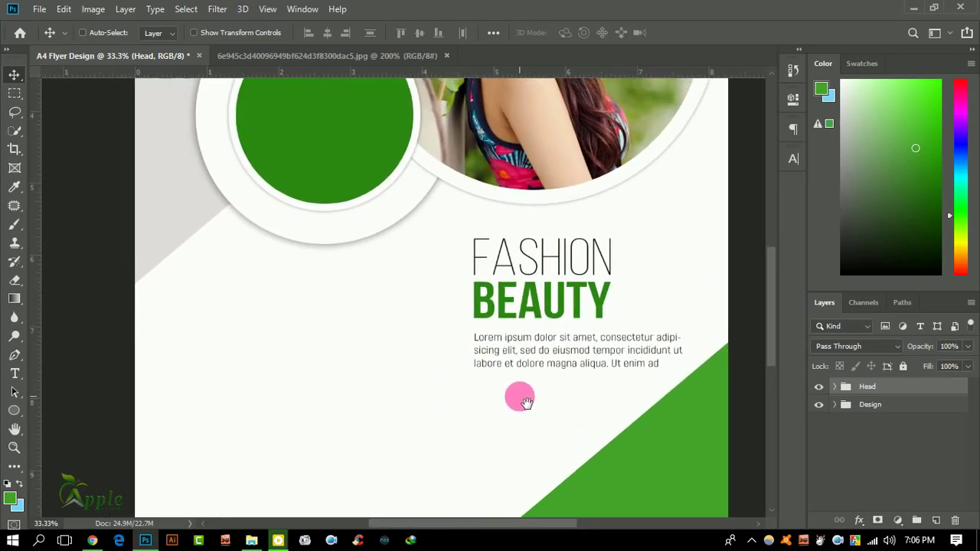
Add a 'Business Headline' text box at 22 pt and move it to the flyer's left side.
{"action": "left_click", "coordinate": [15, 374]}
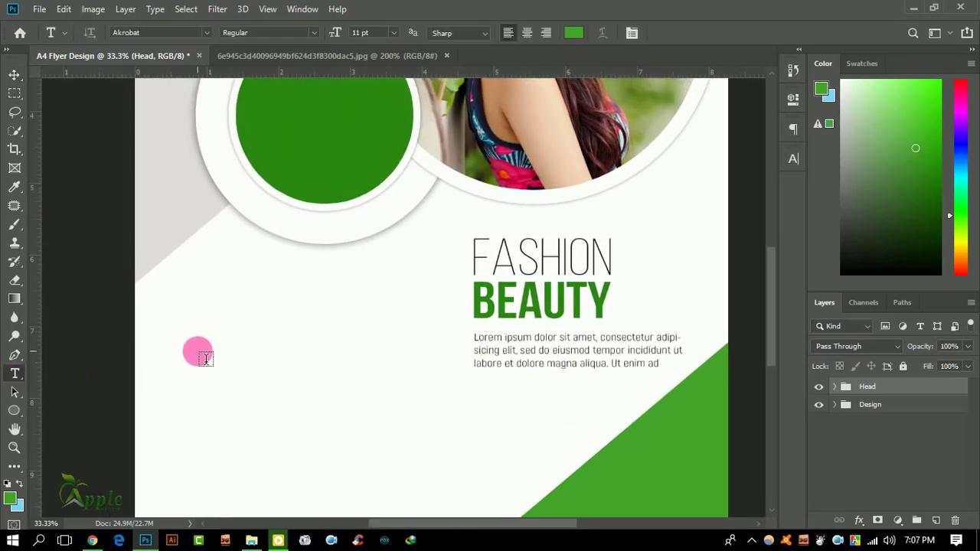
{"action": "left_click_drag", "start_coordinate": [201, 325], "coordinate": [250, 318]}
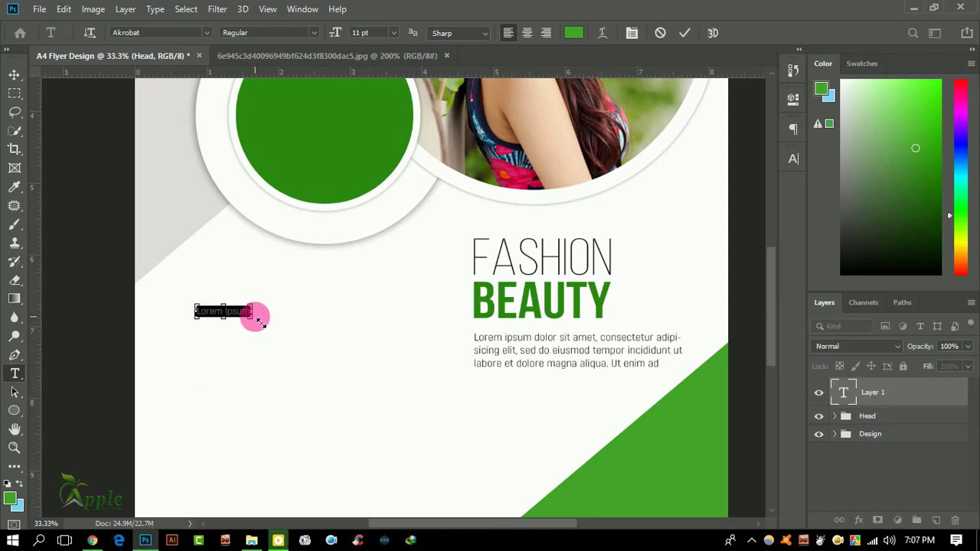
{"action": "type", "text": "Busine"}
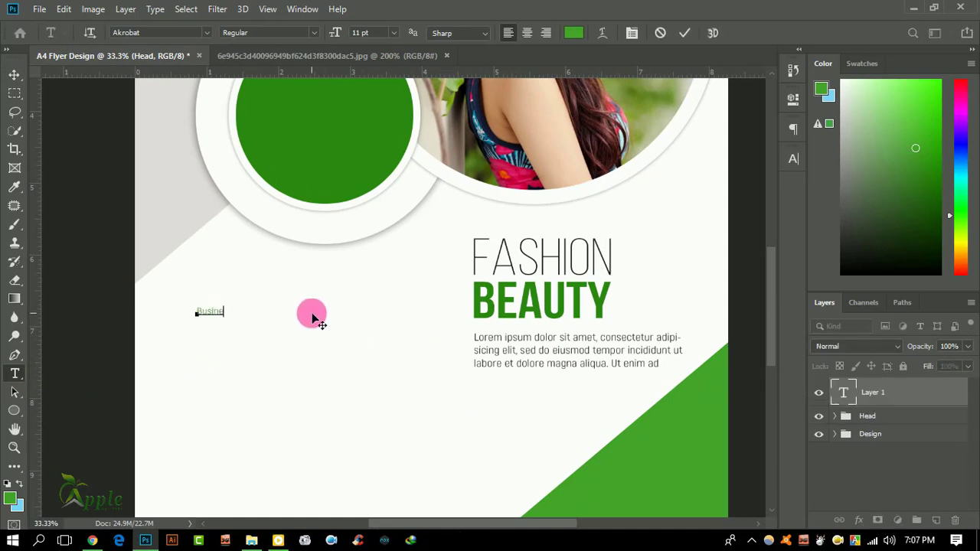
{"action": "type", "text": "ss Headlin"}
{"action": "type", "text": "e"}
{"action": "key", "text": "ctrl+a"}
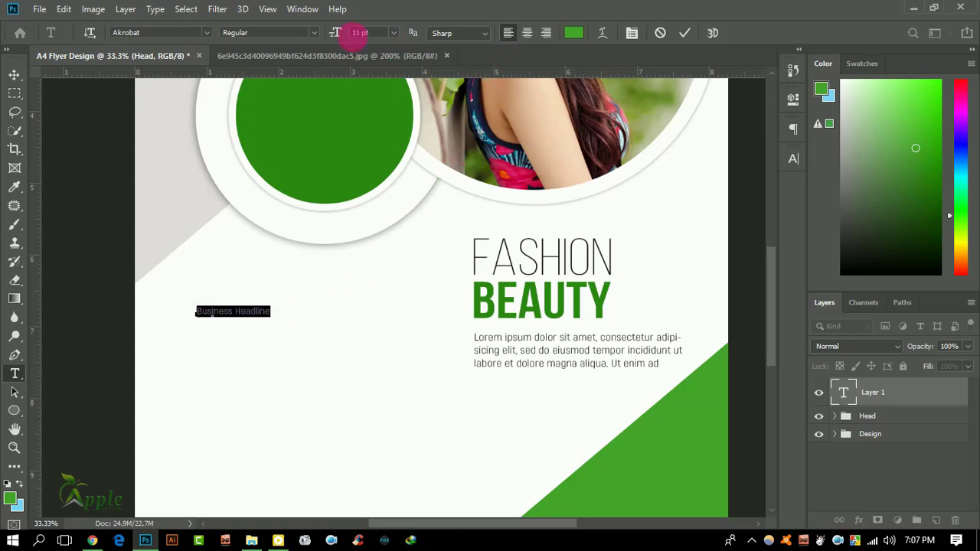
{"action": "left_click_drag", "start_coordinate": [338, 38], "coordinate": [339, 35]}
{"action": "type", "text": "22"}
{"action": "left_click", "coordinate": [684, 33]}
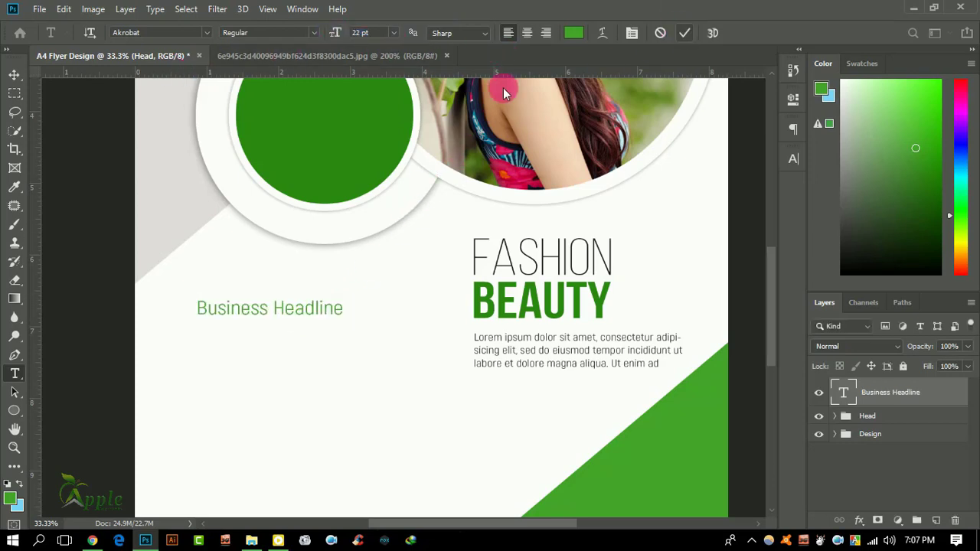
{"action": "left_click", "coordinate": [14, 75]}
{"action": "left_click_drag", "start_coordinate": [265, 318], "coordinate": [239, 318]}
Make the headline All Caps and Bold in the Character panel.
{"action": "left_click", "coordinate": [794, 129]}
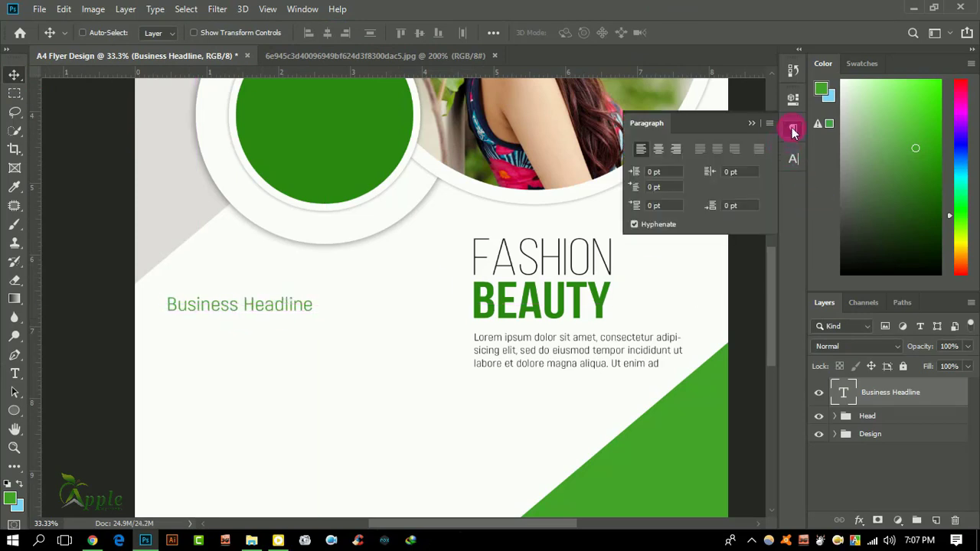
{"action": "left_click_drag", "start_coordinate": [794, 153], "coordinate": [791, 125]}
{"action": "left_click", "coordinate": [803, 141]}
{"action": "left_click", "coordinate": [764, 166]}
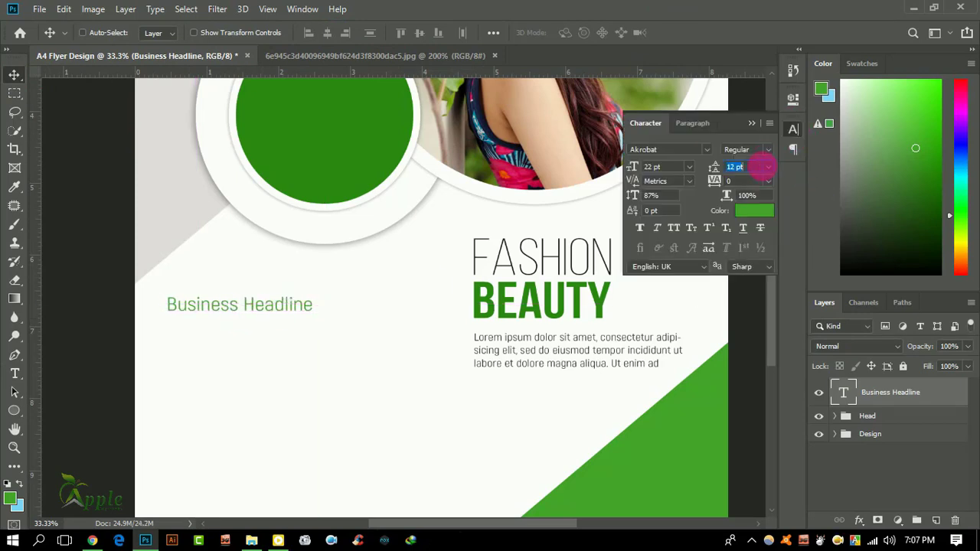
{"action": "left_click", "coordinate": [674, 229]}
{"action": "left_click", "coordinate": [766, 149]}
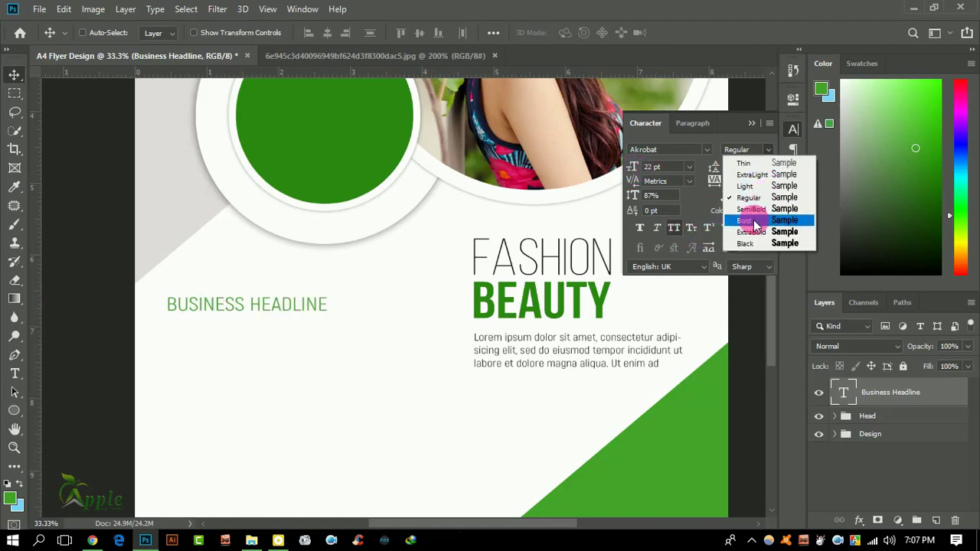
{"action": "left_click", "coordinate": [748, 216]}
{"action": "left_click", "coordinate": [738, 150]}
Copy the Lorem ipsum paragraph layer to sit under the left headline.
{"action": "right_click", "coordinate": [573, 344]}
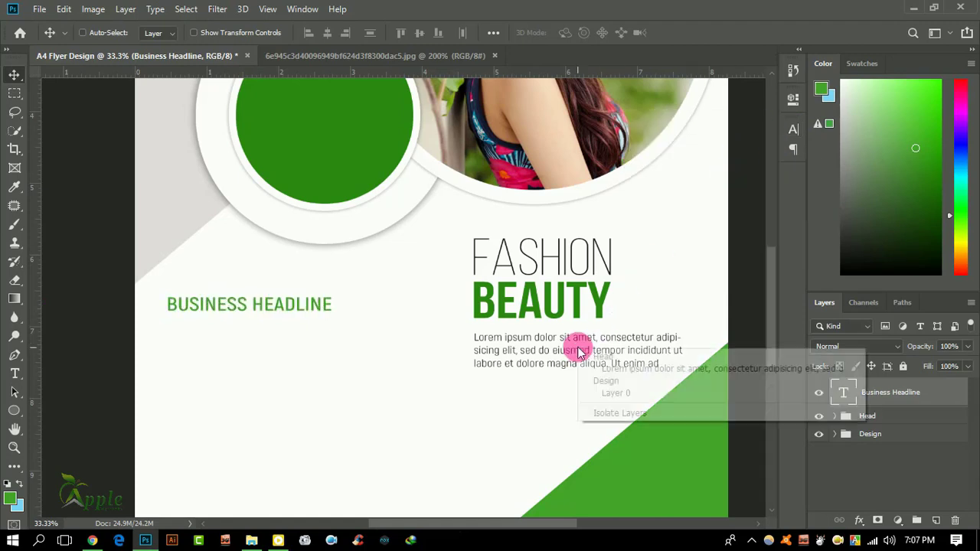
{"action": "left_click", "coordinate": [620, 362]}
{"action": "left_click_drag", "start_coordinate": [534, 381], "coordinate": [259, 387]}
Nudge the copied paragraph up under the headline and delete the extra lower copy.
{"action": "key", "text": "shift+Up"}
{"action": "key", "text": "shift+Up"}
{"action": "key", "text": "shift+Up"}
{"action": "key", "text": "shift+Up"}
{"action": "key", "text": "shift+Up"}
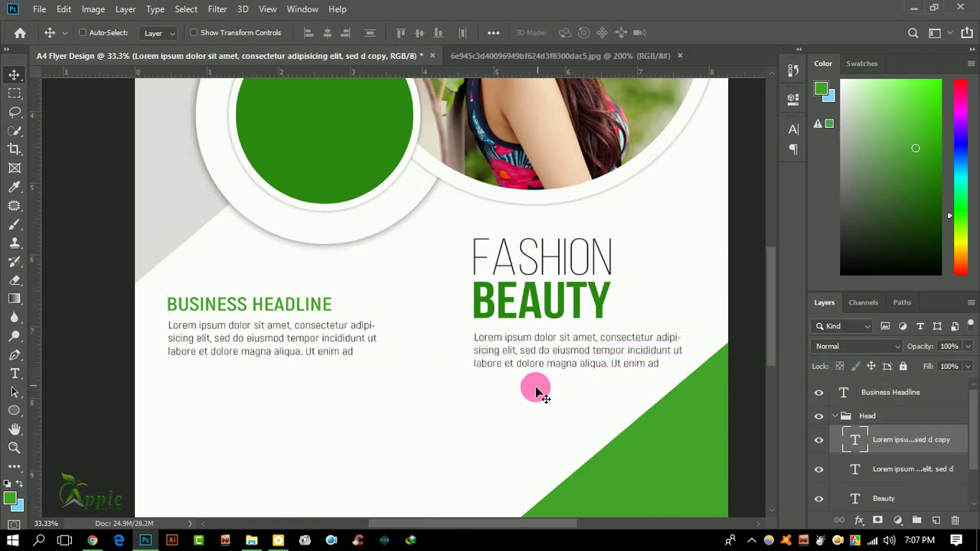
{"action": "left_click_drag", "start_coordinate": [298, 350], "coordinate": [298, 392]}
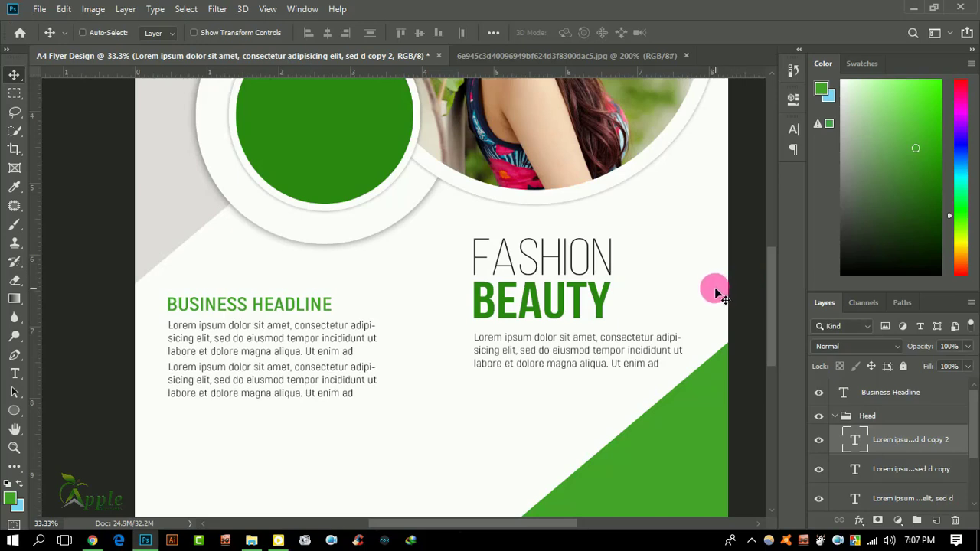
{"action": "key", "text": "Down"}
{"action": "key", "text": "Down"}
{"action": "key", "text": "Down"}
{"action": "key", "text": "Down"}
{"action": "key", "text": "Down"}
{"action": "key", "text": "Down"}
{"action": "key", "text": "Down"}
{"action": "key", "text": "Down"}
{"action": "key", "text": "Down"}
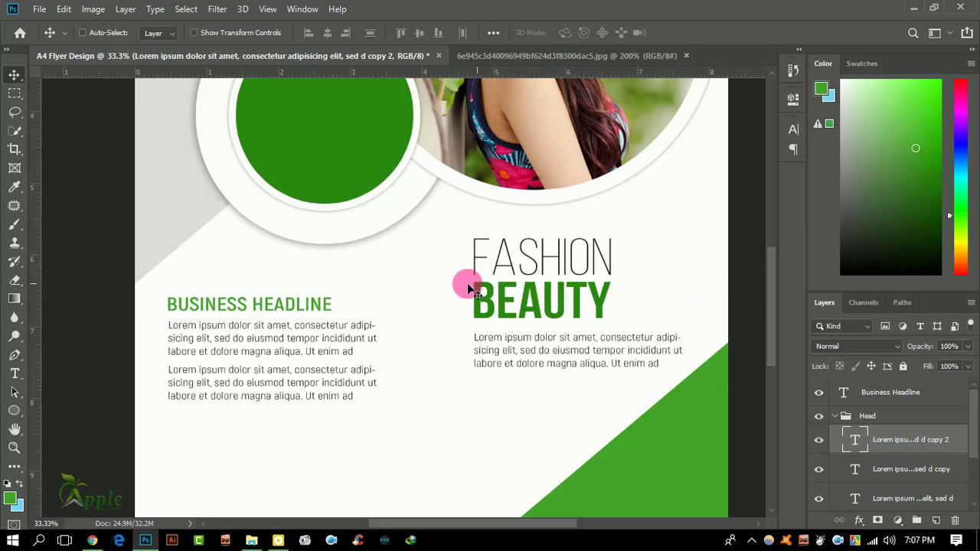
{"action": "scroll", "coordinate": [448, 298], "scroll_direction": "down", "scroll_amount": 3}
{"action": "scroll", "coordinate": [446, 295], "scroll_direction": "down", "scroll_amount": 2}
{"action": "scroll", "coordinate": [447, 295], "scroll_direction": "down", "scroll_amount": 2}
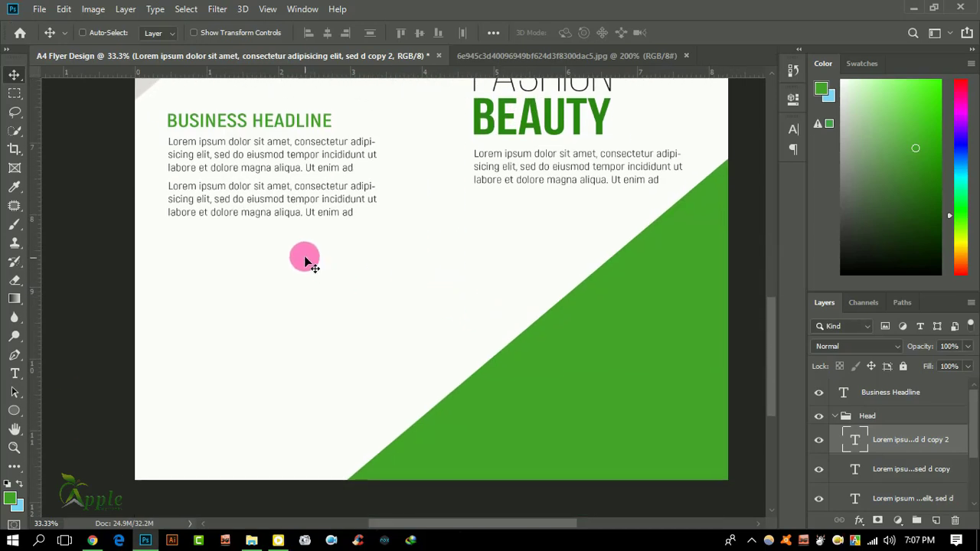
{"action": "key", "text": "Delete"}
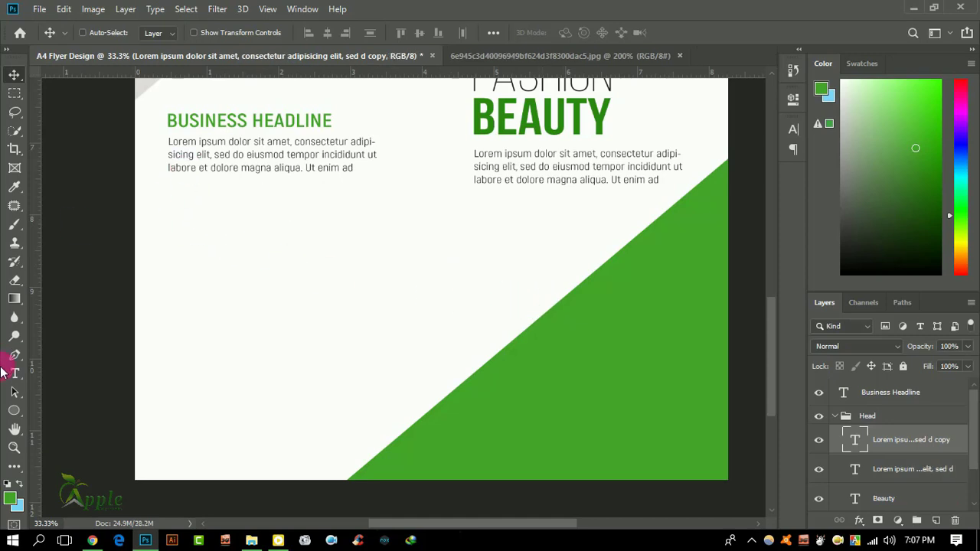
Lengthen the paragraph box and delete all text after 'natus error.', committing the edit.
{"action": "left_click", "coordinate": [15, 374]}
{"action": "left_click", "coordinate": [245, 154]}
{"action": "mouse_move", "coordinate": [274, 179]}
{"action": "left_mouse_down"}
{"action": "mouse_move", "coordinate": [262, 291]}
{"action": "mouse_move", "coordinate": [257, 280]}
{"action": "left_mouse_up"}
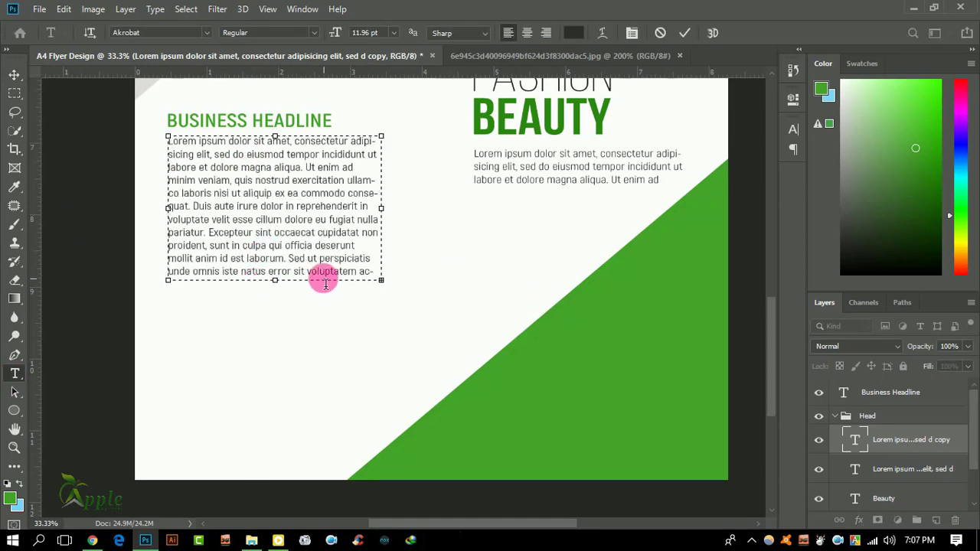
{"action": "left_click", "coordinate": [291, 274]}
{"action": "key", "text": "ctrl+shift+End"}
{"action": "key", "text": "Delete"}
{"action": "type", "text": "."}
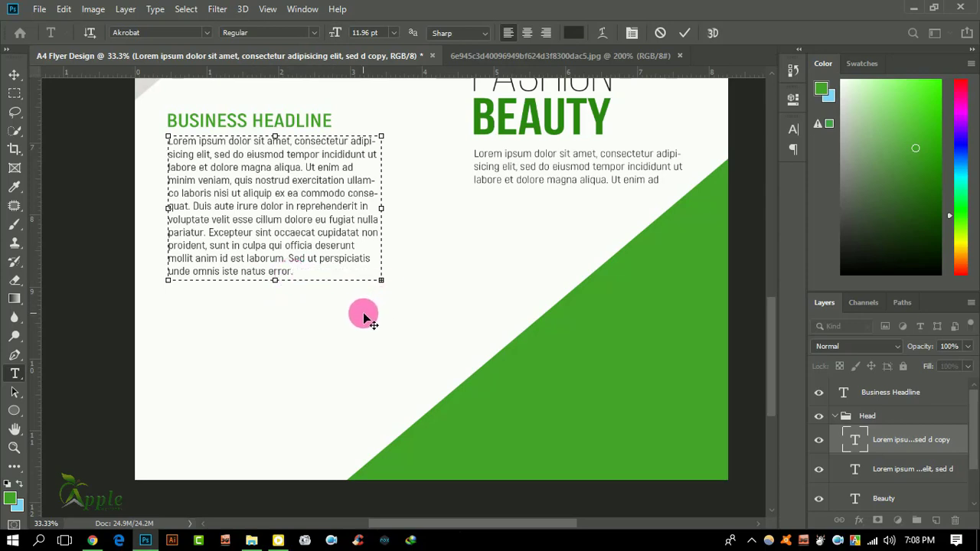
{"action": "left_click", "coordinate": [684, 32]}
{"action": "left_click", "coordinate": [15, 74]}
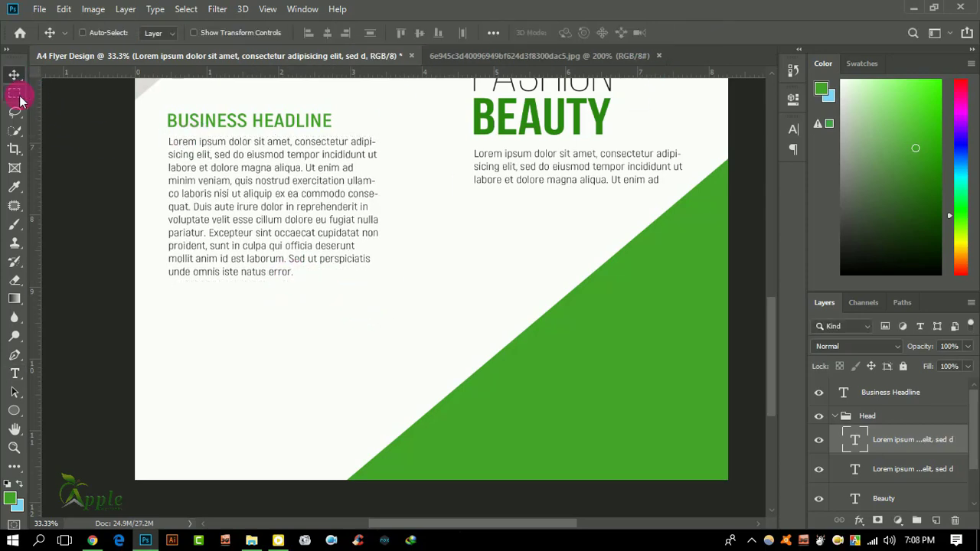
{"action": "scroll", "coordinate": [234, 141], "scroll_direction": "up", "scroll_amount": 1}
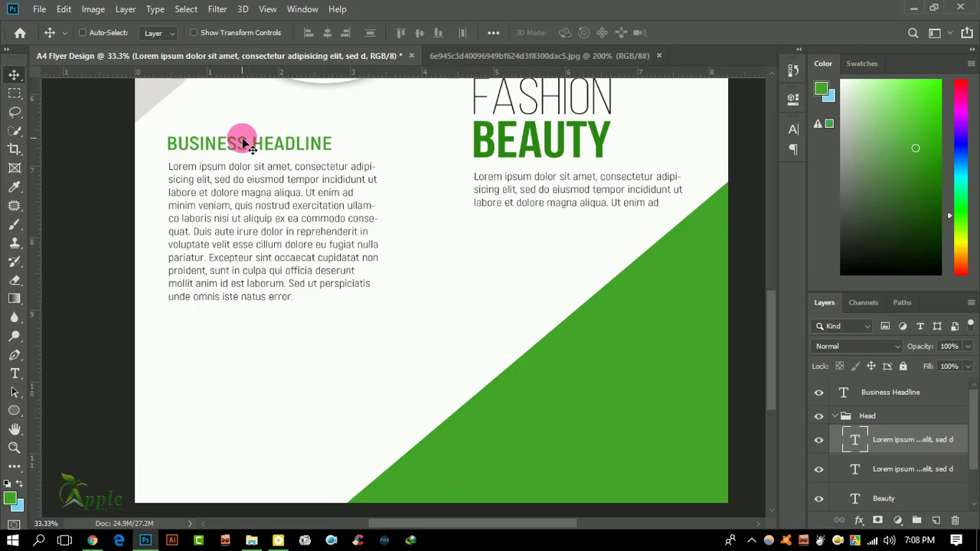
Duplicate the headline below the paragraph and retype it as 'COMPANY & PRODUCTS'.
{"action": "right_click", "coordinate": [243, 143]}
{"action": "left_click", "coordinate": [264, 149]}
{"action": "left_click_drag", "start_coordinate": [245, 145], "coordinate": [245, 327]}
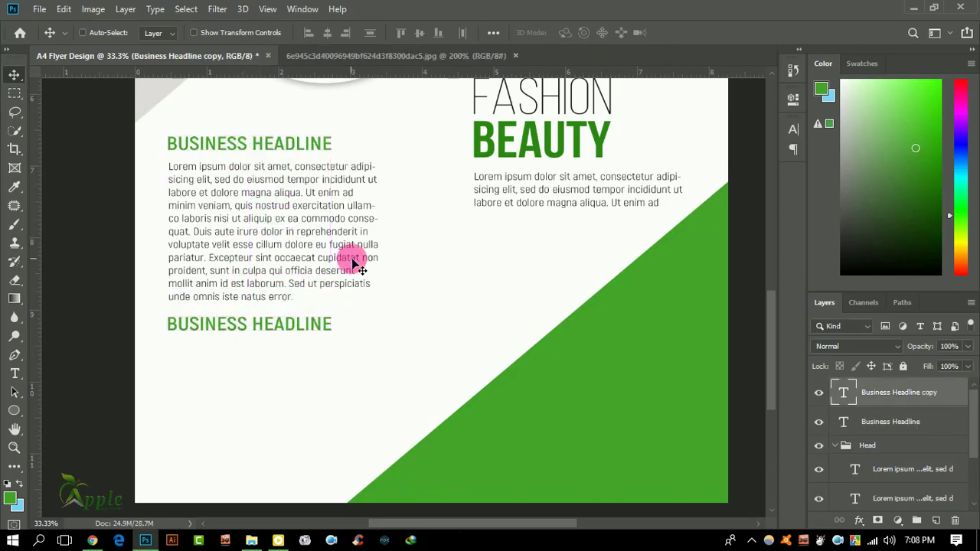
{"action": "left_click", "coordinate": [15, 373]}
{"action": "left_click", "coordinate": [169, 329]}
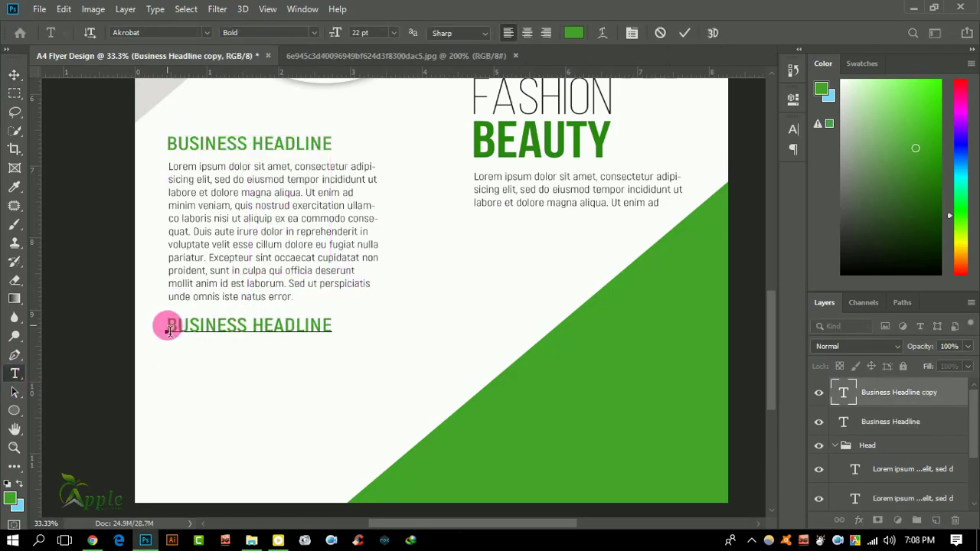
{"action": "left_click_drag", "start_coordinate": [169, 329], "coordinate": [350, 330]}
{"action": "type", "text": "COMPA"}
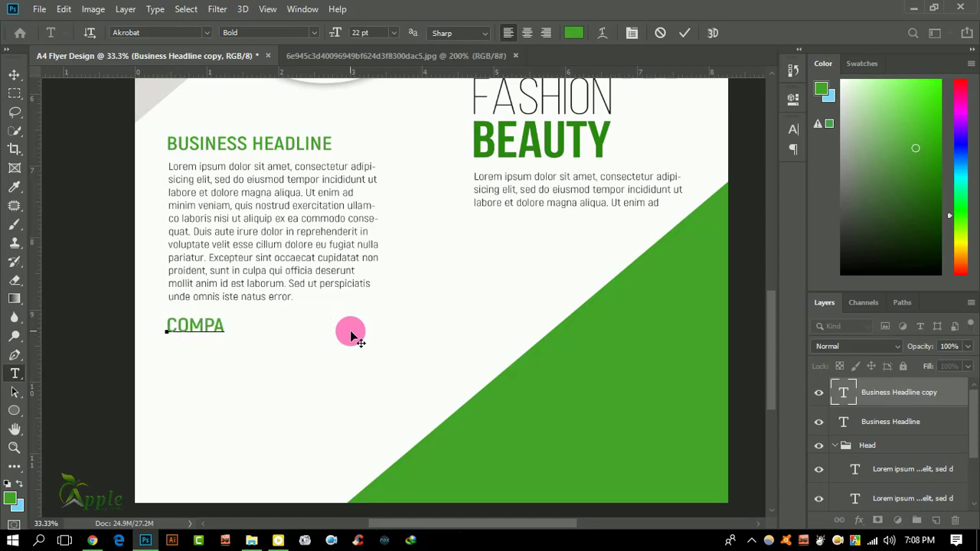
{"action": "type", "text": "NY"}
{"action": "type", "text": " & PRODUCTS"}
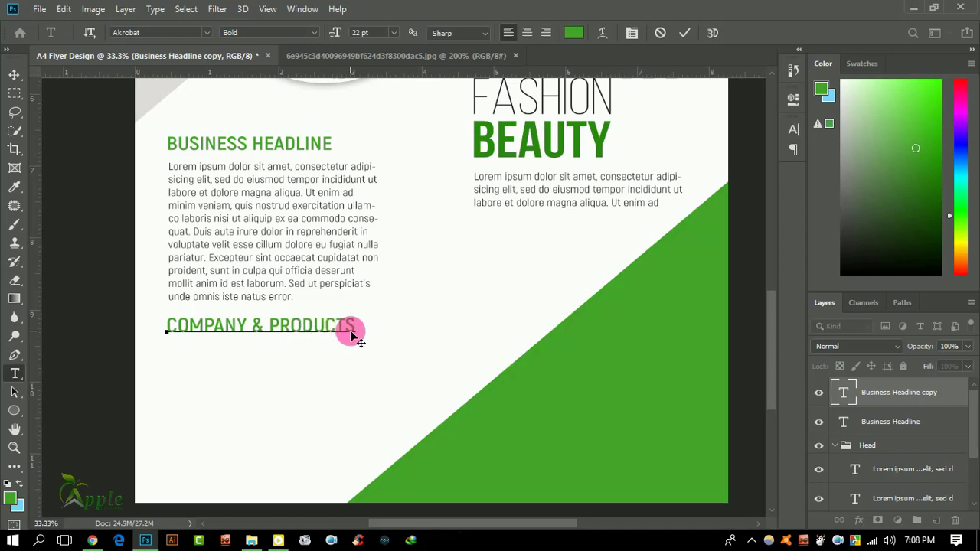
{"action": "left_click", "coordinate": [683, 31]}
Locate the right-hand paragraph's layer through the canvas layer list.
{"action": "left_click", "coordinate": [13, 76]}
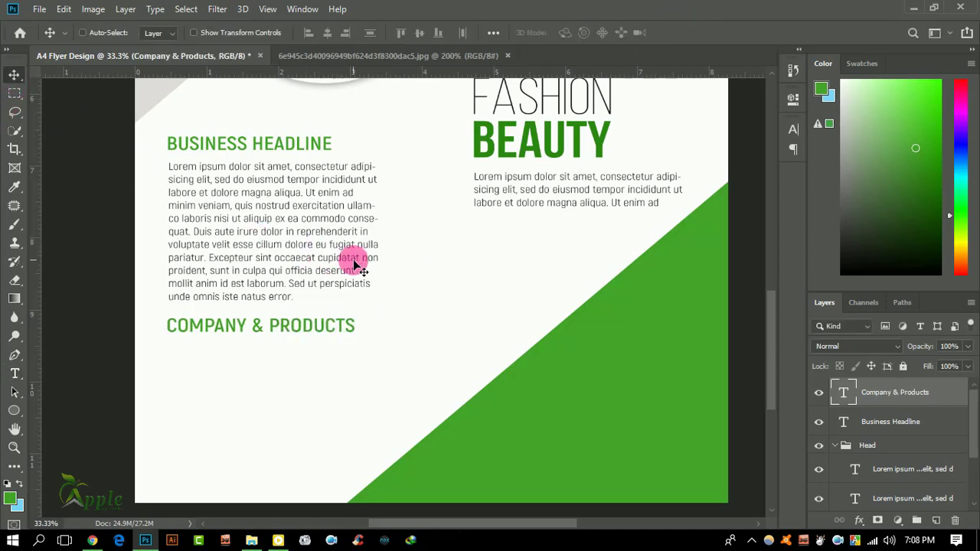
{"action": "right_click", "coordinate": [540, 197]}
{"action": "right_click", "coordinate": [279, 187]}
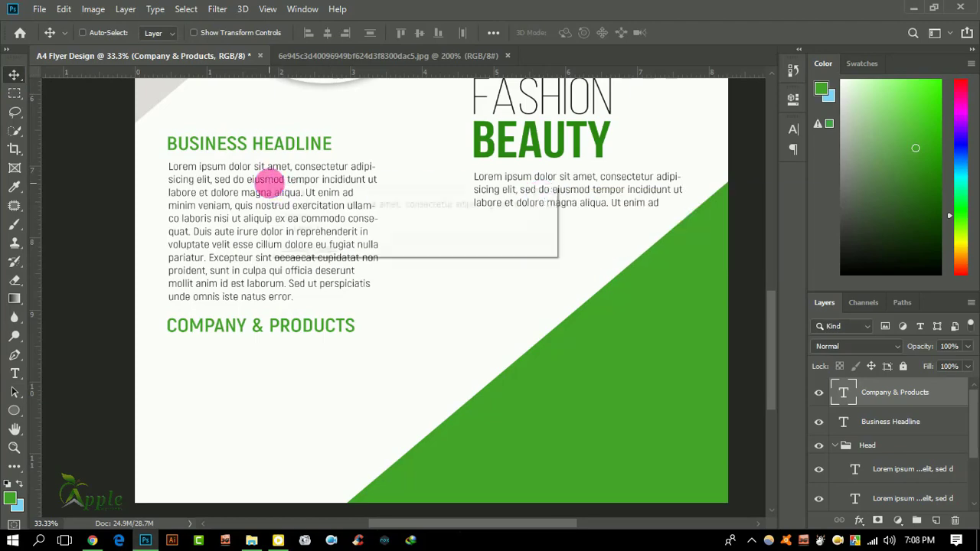
{"action": "right_click", "coordinate": [586, 191]}
Stack three copies of the short Lorem ipsum paragraph under COMPANY & PRODUCTS, nudged into place.
{"action": "left_click", "coordinate": [626, 208]}
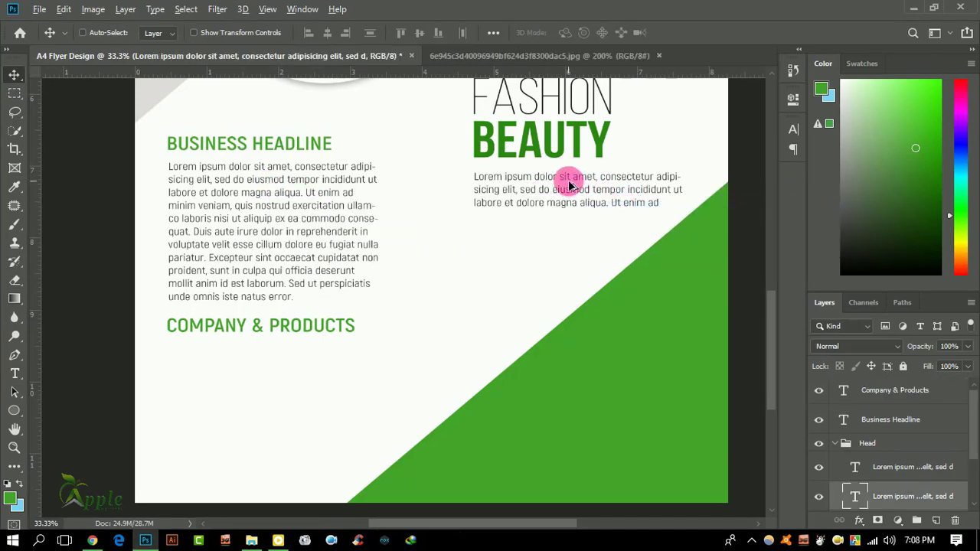
{"action": "mouse_move", "coordinate": [568, 186]}
{"action": "left_mouse_down", "text": "alt"}
{"action": "mouse_move", "coordinate": [246, 370]}
{"action": "mouse_move", "coordinate": [262, 413]}
{"action": "mouse_move", "coordinate": [229, 470]}
{"action": "left_mouse_up", "text": "alt"}
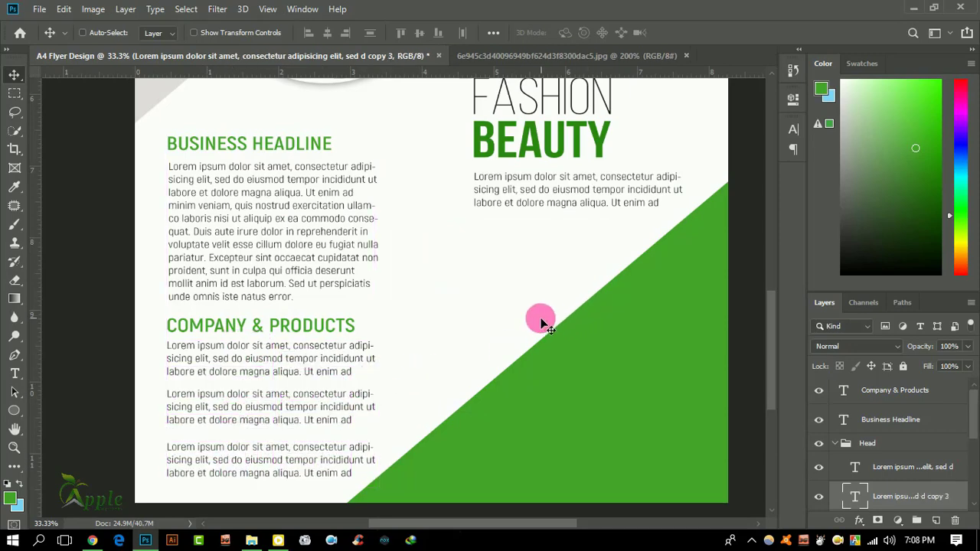
{"action": "key", "text": "Up"}
{"action": "key", "text": "Up"}
{"action": "key", "text": "Up"}
{"action": "key", "text": "Up"}
{"action": "key", "text": "Up"}
{"action": "key", "text": "Up"}
{"action": "scroll", "coordinate": [484, 331], "scroll_direction": "up", "scroll_amount": 1}
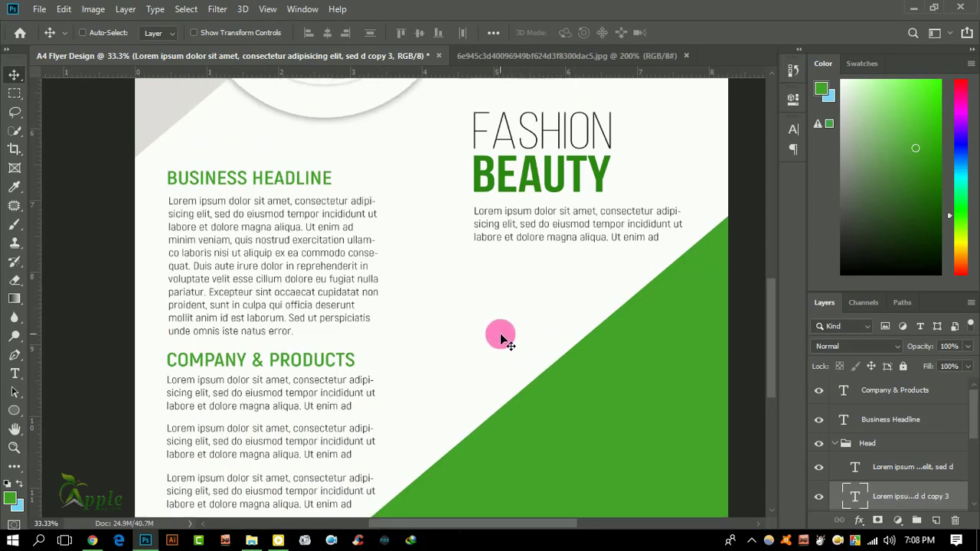
{"action": "scroll", "coordinate": [875, 449], "scroll_direction": "down", "scroll_amount": 1}
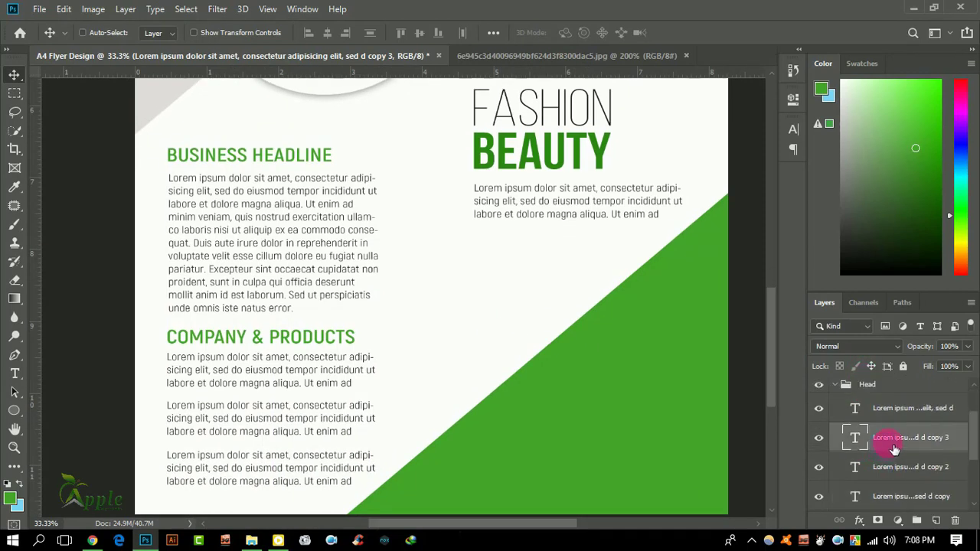
{"action": "scroll", "coordinate": [888, 432], "scroll_direction": "down", "scroll_amount": 1}
{"action": "left_click", "coordinate": [819, 444]}
Move the three paragraph copies out of the Head group and group them as Group 1.
{"action": "left_click", "coordinate": [819, 469]}
{"action": "scroll", "coordinate": [888, 475], "scroll_direction": "down", "scroll_amount": 3}
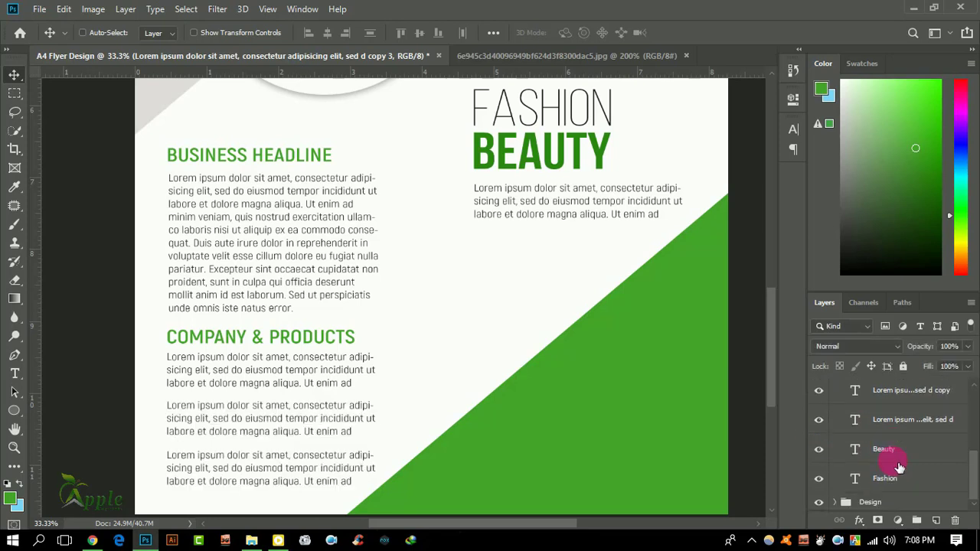
{"action": "left_click", "coordinate": [819, 391]}
{"action": "scroll", "coordinate": [831, 401], "scroll_direction": "up", "scroll_amount": 1}
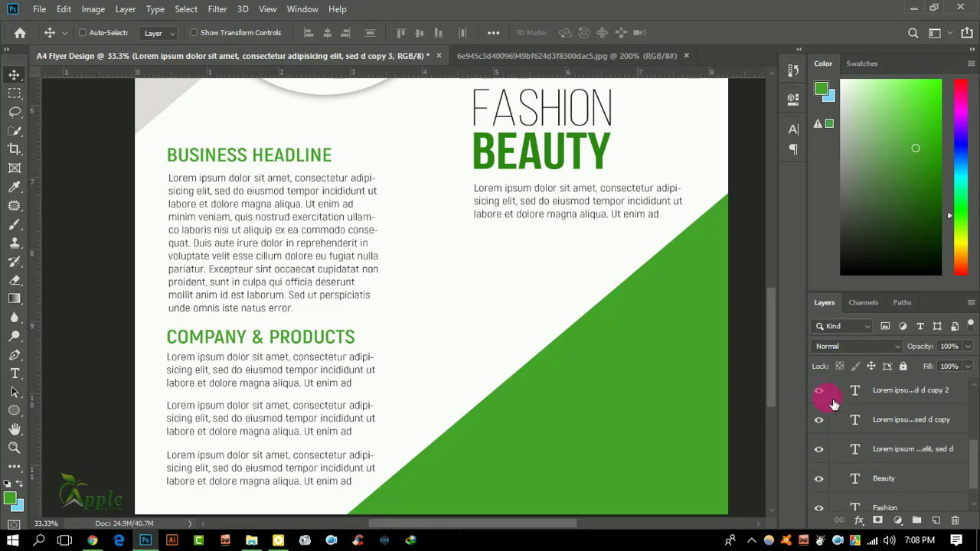
{"action": "left_click", "coordinate": [819, 449]}
{"action": "left_click_drag", "start_coordinate": [888, 449], "coordinate": [904, 388]}
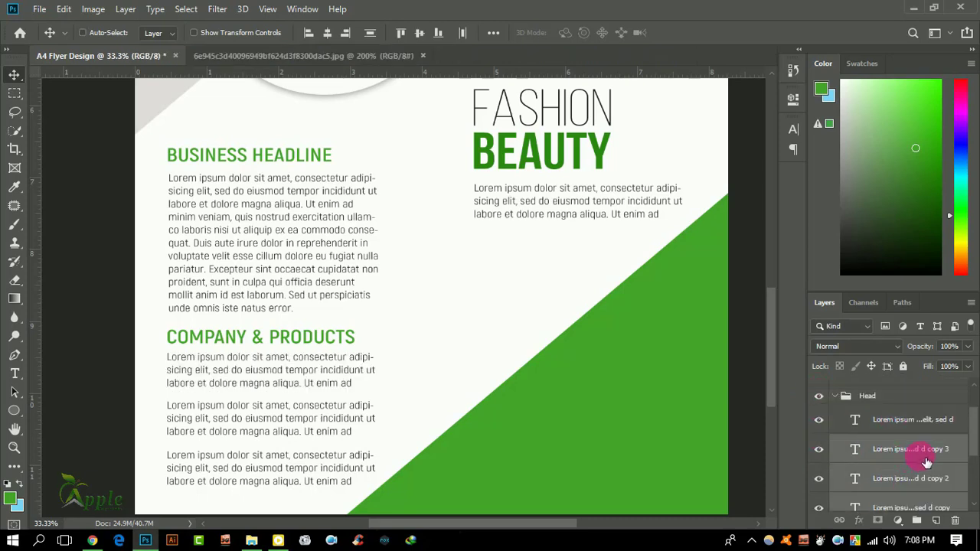
{"action": "scroll", "coordinate": [916, 444], "scroll_direction": "up", "scroll_amount": 1}
{"action": "mouse_move", "coordinate": [901, 485]}
{"action": "left_mouse_down"}
{"action": "mouse_move", "coordinate": [886, 416]}
{"action": "mouse_move", "coordinate": [897, 403]}
{"action": "left_mouse_up"}
{"action": "left_click", "coordinate": [923, 525]}
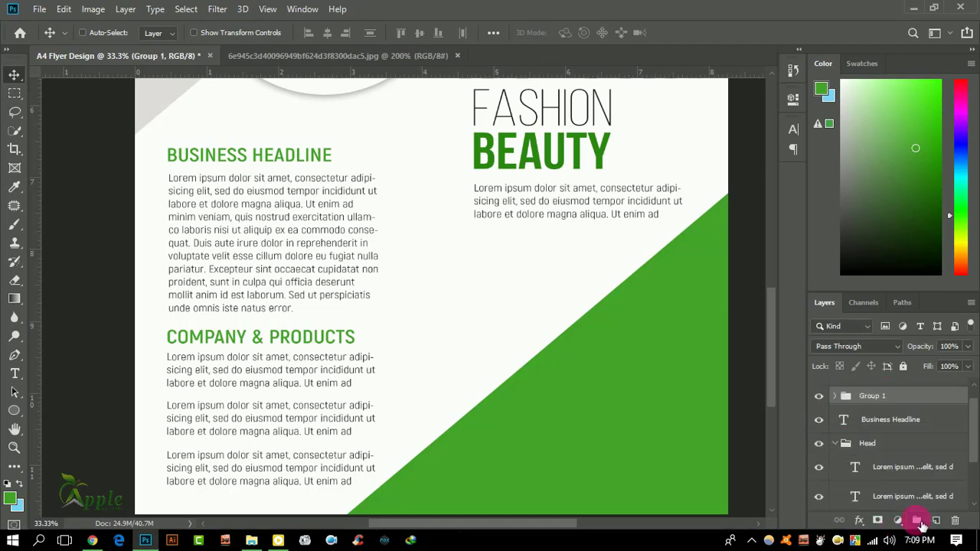
Group the two headings with Group 1 into a new group named Details.
{"action": "scroll", "coordinate": [953, 470], "scroll_direction": "down", "scroll_amount": 1}
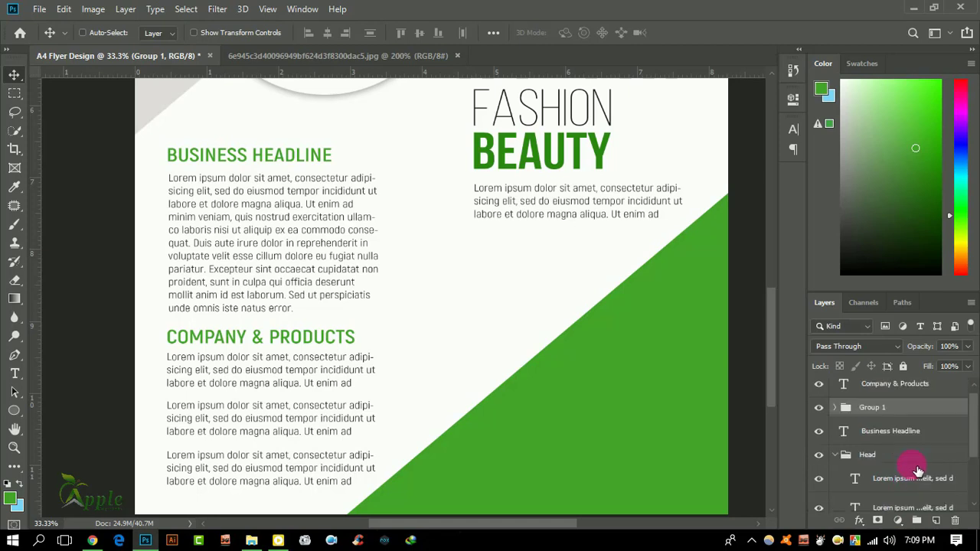
{"action": "scroll", "coordinate": [950, 469], "scroll_direction": "up", "scroll_amount": 2}
{"action": "left_click", "coordinate": [895, 448]}
{"action": "left_click", "coordinate": [821, 440]}
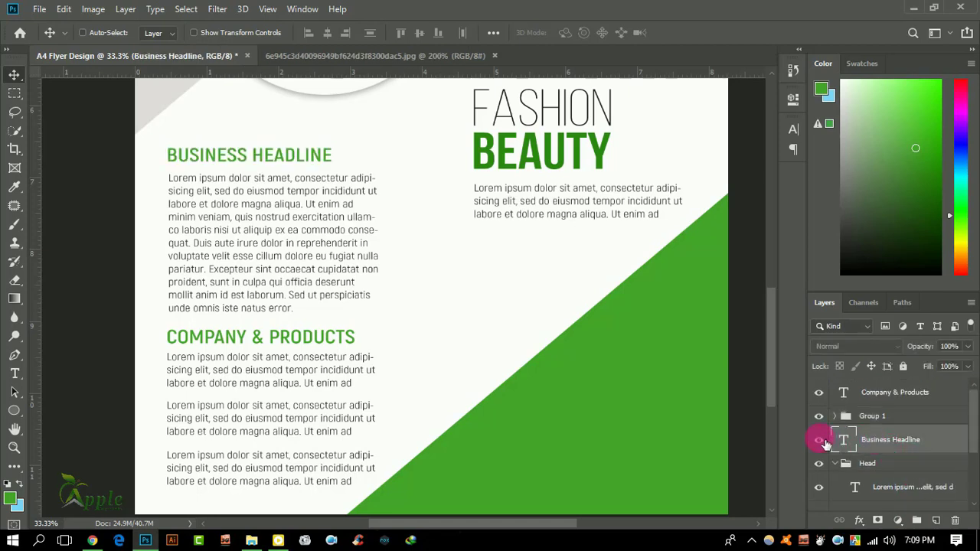
{"action": "left_click", "coordinate": [819, 415]}
{"action": "left_click", "coordinate": [825, 397]}
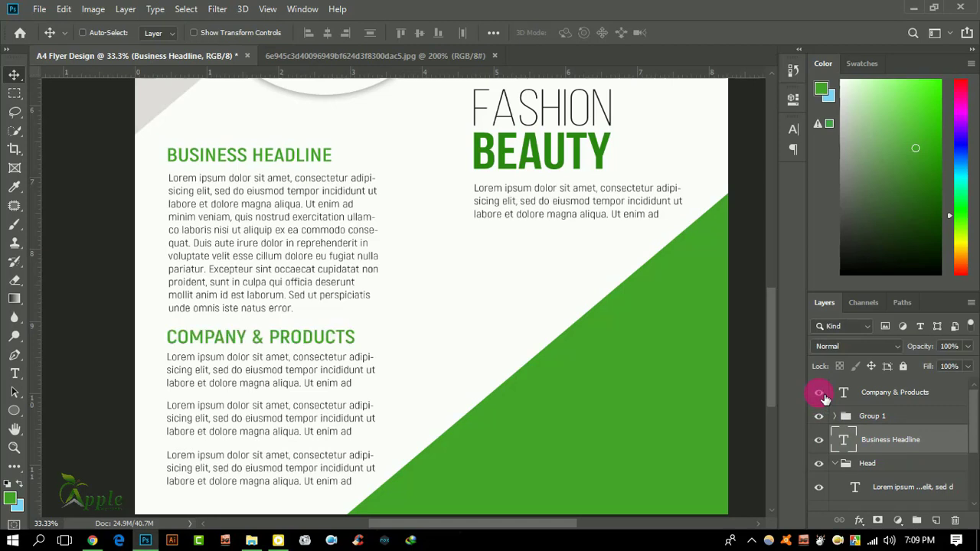
{"action": "left_click", "coordinate": [892, 419], "text": "shift"}
{"action": "left_click", "coordinate": [918, 521]}
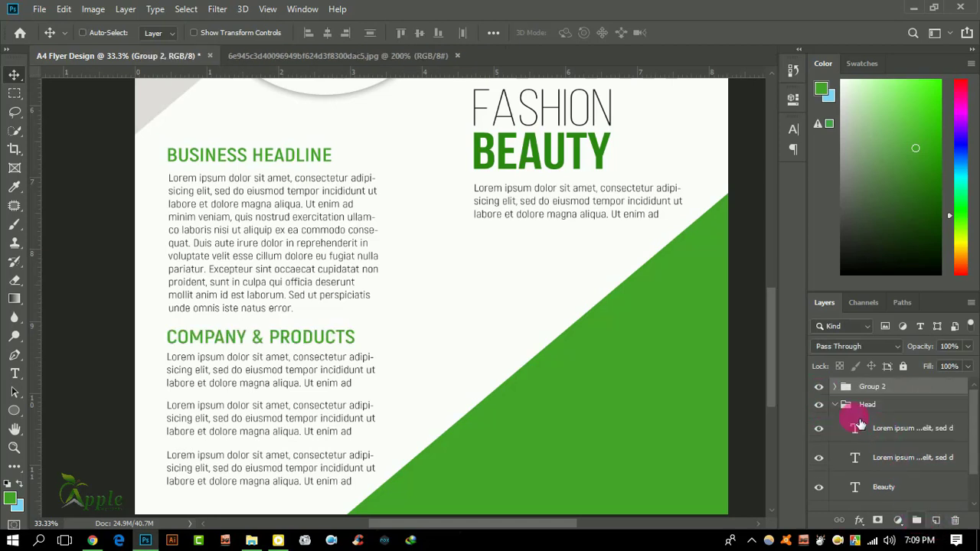
{"action": "left_click", "coordinate": [837, 405]}
{"action": "type", "text": "Details"}
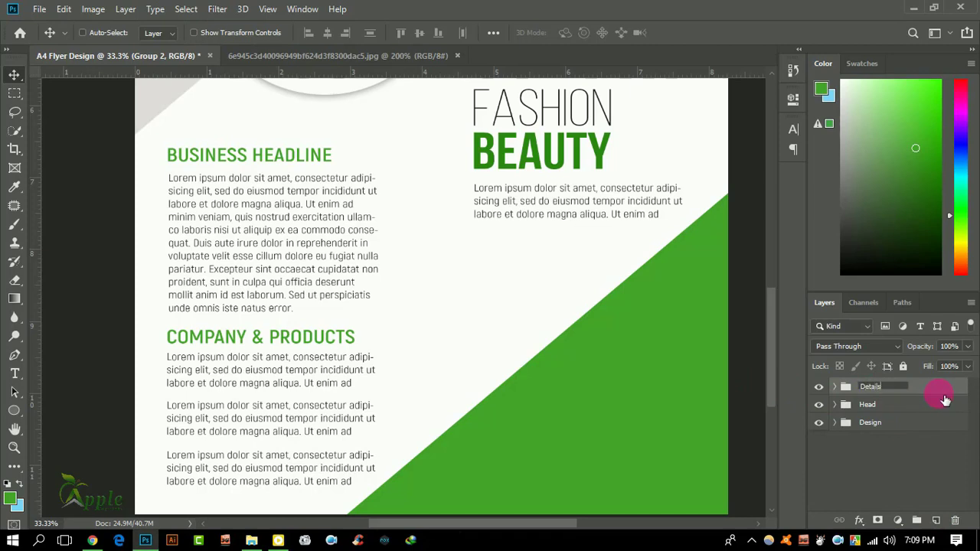
{"action": "key", "text": "Return"}
Move the Business Headline paragraph layer into the Details group.
{"action": "scroll", "coordinate": [401, 281], "scroll_direction": "up", "scroll_amount": 1}
{"action": "scroll", "coordinate": [390, 291], "scroll_direction": "down", "scroll_amount": 1}
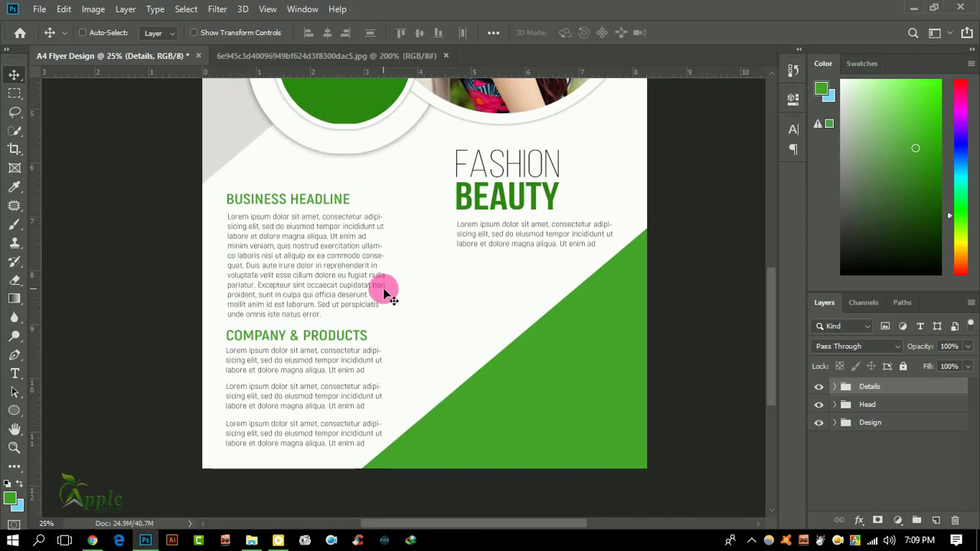
{"action": "key", "text": "ctrl"}
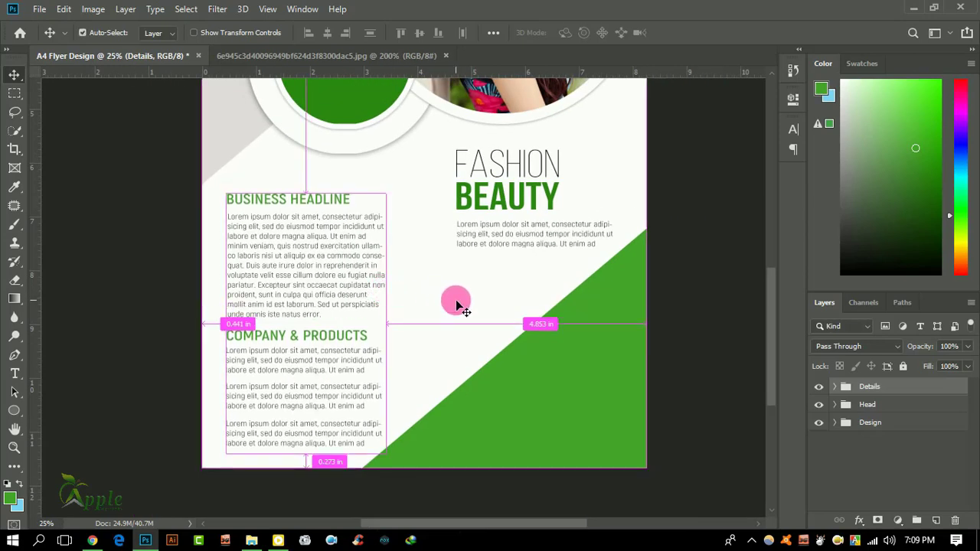
{"action": "left_click", "coordinate": [834, 388]}
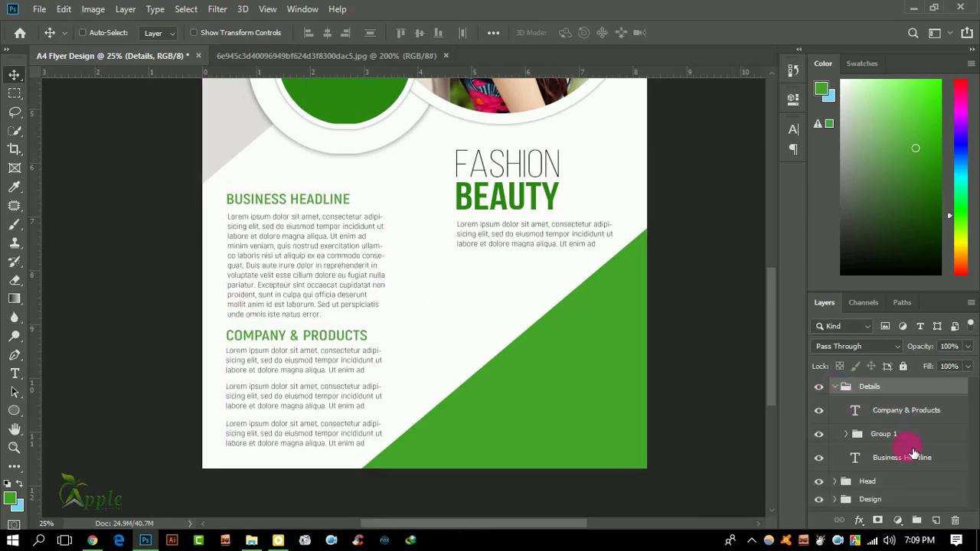
{"action": "left_click", "coordinate": [818, 481]}
{"action": "left_click", "coordinate": [834, 481]}
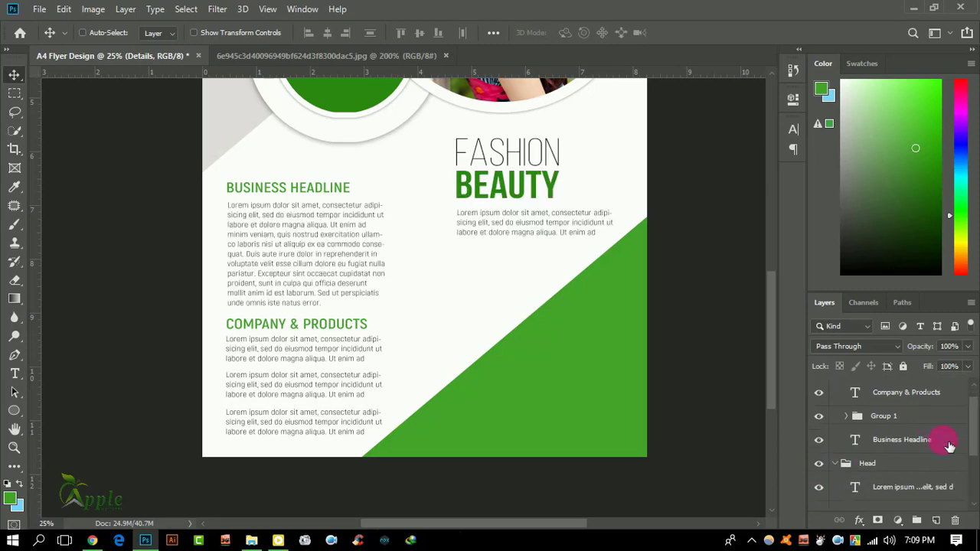
{"action": "scroll", "coordinate": [949, 447], "scroll_direction": "down", "scroll_amount": 2}
{"action": "scroll", "coordinate": [896, 463], "scroll_direction": "down", "scroll_amount": 2}
{"action": "left_click", "coordinate": [827, 399]}
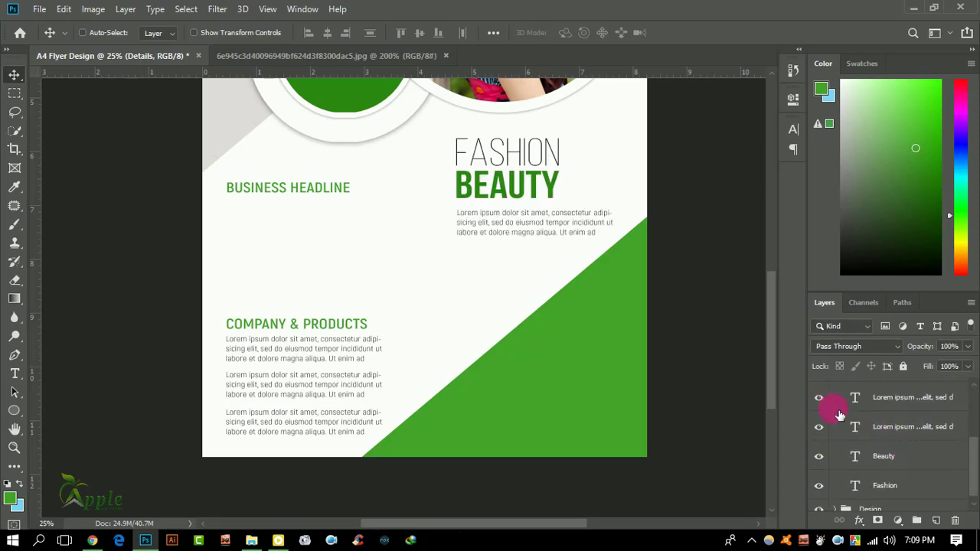
{"action": "mouse_move", "coordinate": [911, 397]}
{"action": "left_mouse_down"}
{"action": "mouse_move", "coordinate": [902, 442]}
{"action": "mouse_move", "coordinate": [890, 406]}
{"action": "left_mouse_up"}
Nudge the Details group's left-column content into position and collapse the Head group.
{"action": "scroll", "coordinate": [865, 406], "scroll_direction": "up", "scroll_amount": 1}
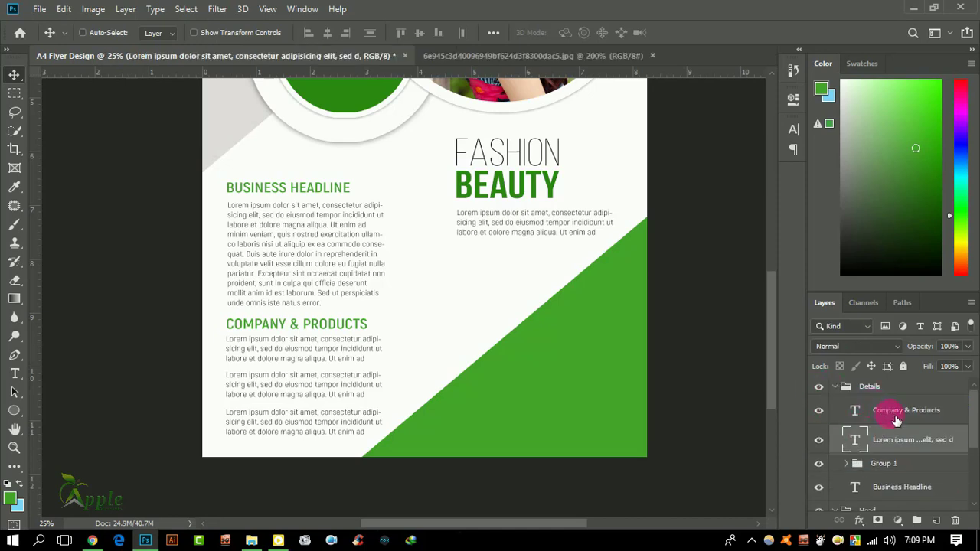
{"action": "left_click", "coordinate": [841, 388]}
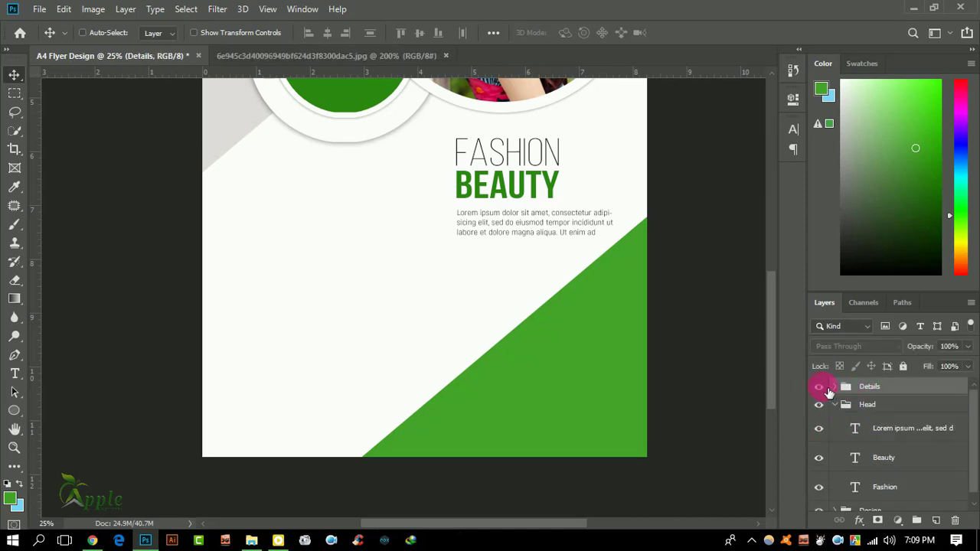
{"action": "key", "text": "shift+Up"}
{"action": "key", "text": "shift+Up"}
{"action": "key", "text": "shift+Up"}
{"action": "key", "text": "Down"}
{"action": "key", "text": "Down"}
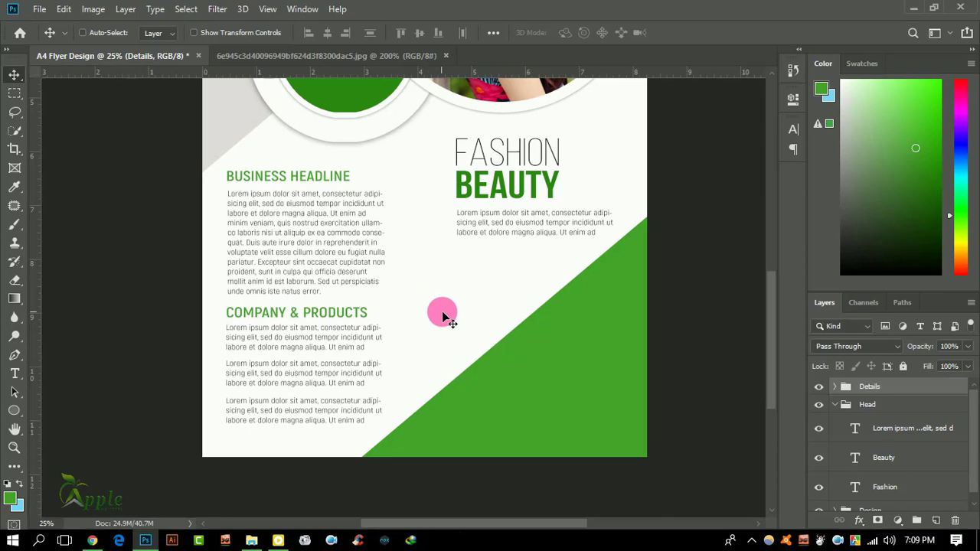
{"action": "key", "text": "Down"}
{"action": "key", "text": "Down"}
{"action": "key", "text": "Down"}
{"action": "key", "text": "Down"}
{"action": "left_click", "coordinate": [853, 405]}
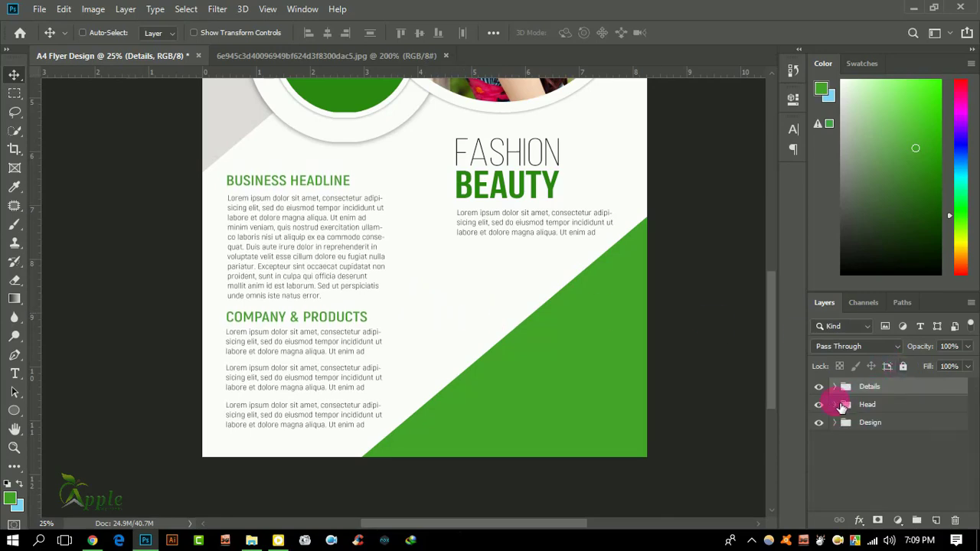
{"action": "scroll", "coordinate": [495, 322], "scroll_direction": "up", "scroll_amount": 1}
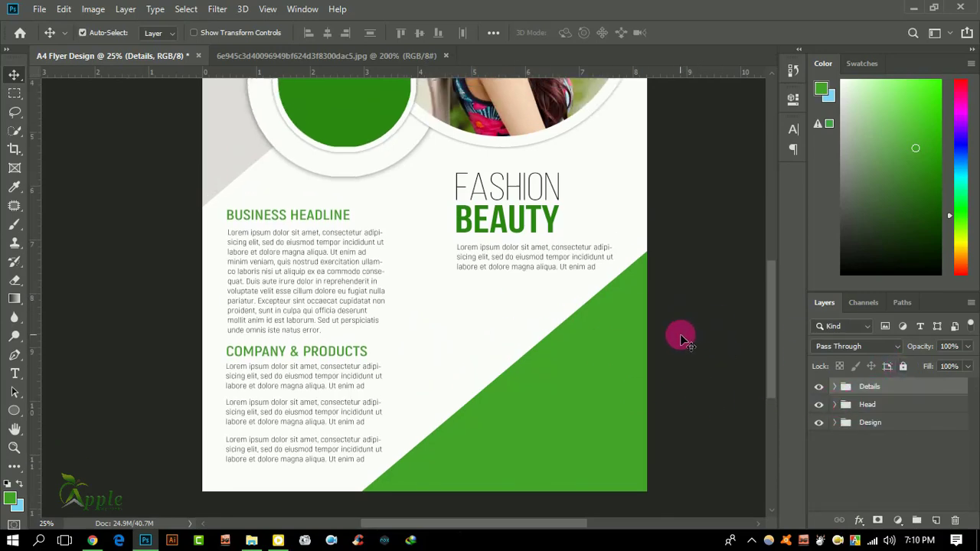
Zoom out and open the Graphic Work > Apple Graphic Studio > Logo folder in File Explorer.
{"action": "key", "text": "ctrl+minus"}
{"action": "key", "text": "super"}
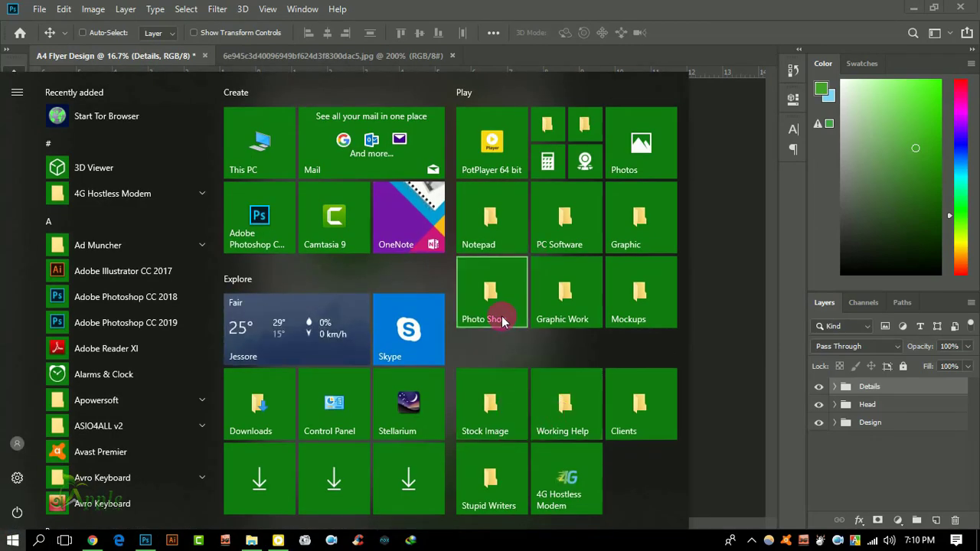
{"action": "key", "text": "Escape"}
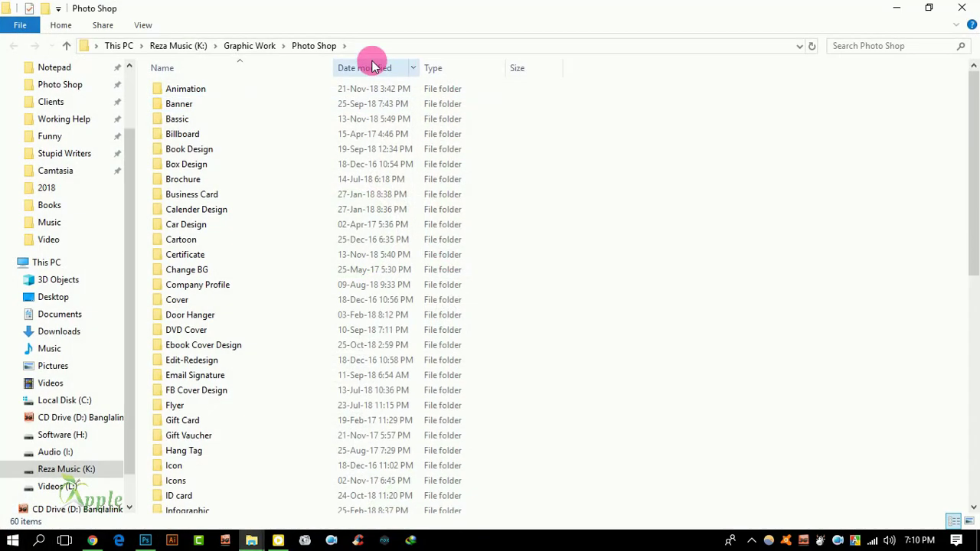
{"action": "left_click", "coordinate": [236, 43]}
{"action": "left_click", "coordinate": [205, 108]}
{"action": "double_click", "coordinate": [205, 108]}
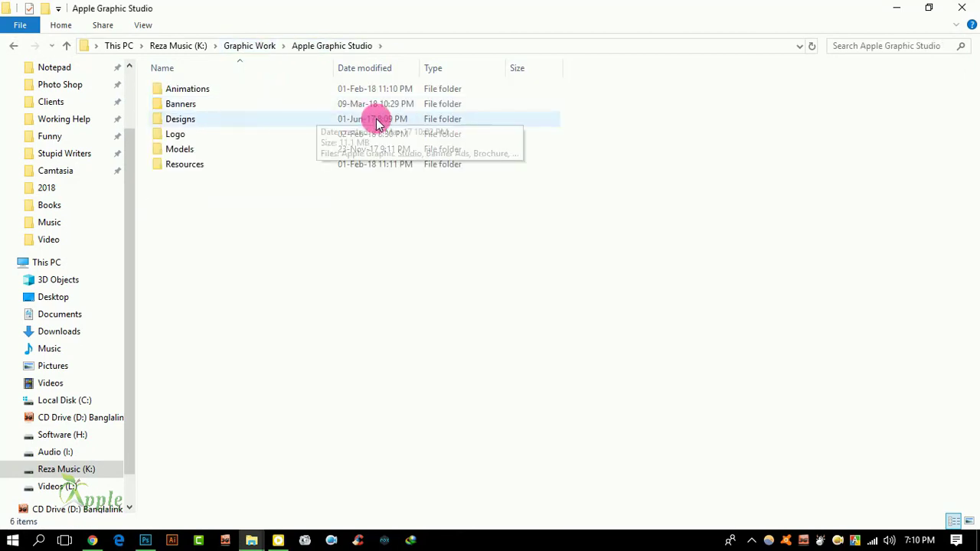
{"action": "double_click", "coordinate": [203, 134]}
Place the Apple GraphicStudio Logo at about 48.5% scale in the flyer's top-left corner.
{"action": "left_click_drag", "start_coordinate": [525, 153], "coordinate": [305, 138]}
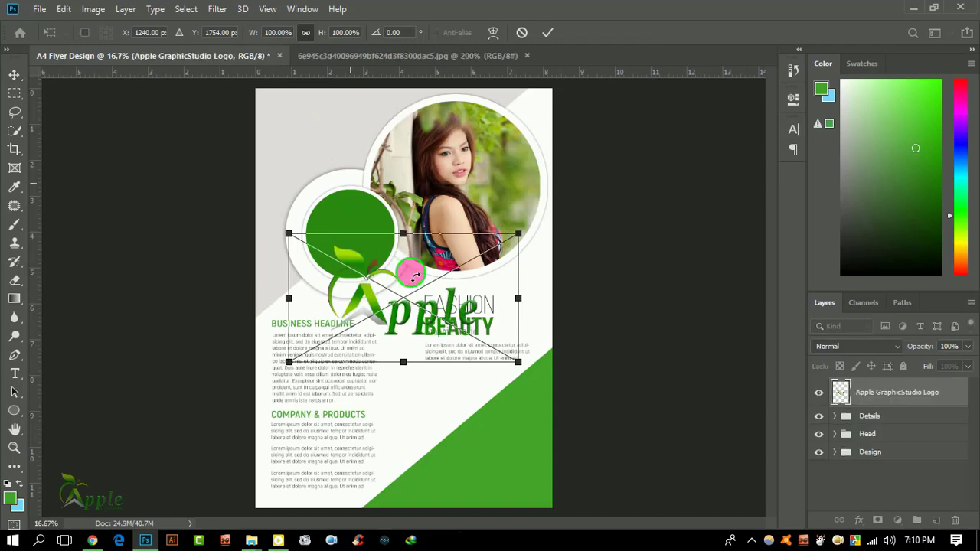
{"action": "left_click_drag", "start_coordinate": [417, 278], "coordinate": [384, 130]}
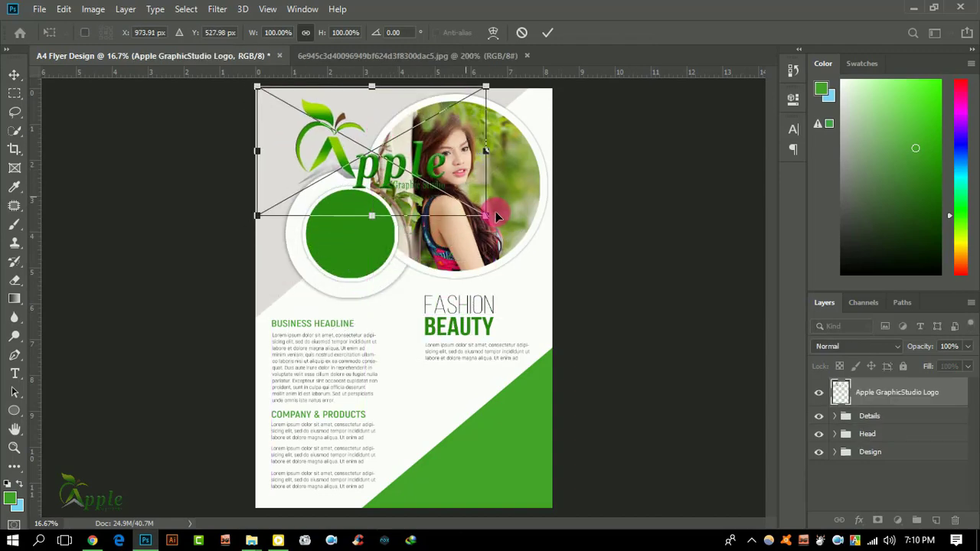
{"action": "left_click_drag", "start_coordinate": [490, 219], "coordinate": [350, 160]}
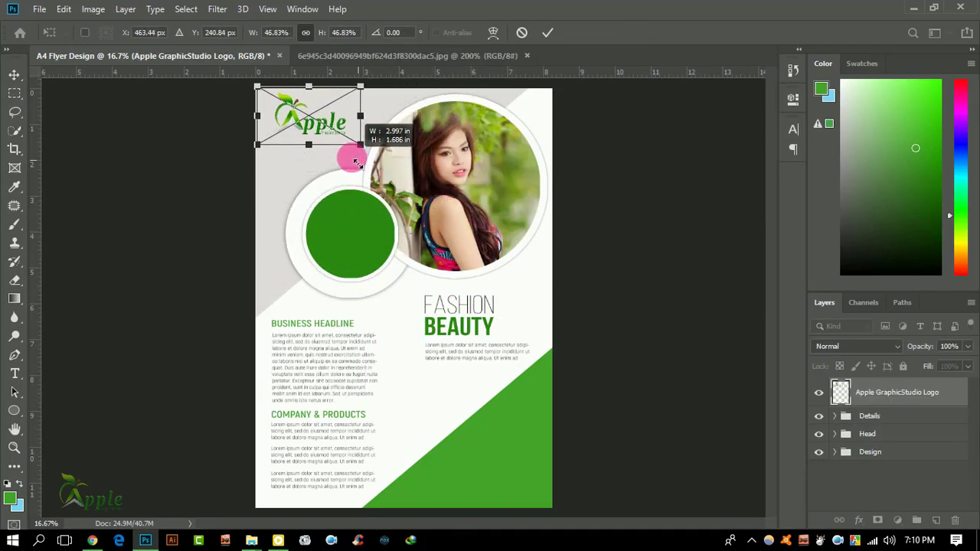
{"action": "left_click_drag", "start_coordinate": [350, 161], "coordinate": [368, 151]}
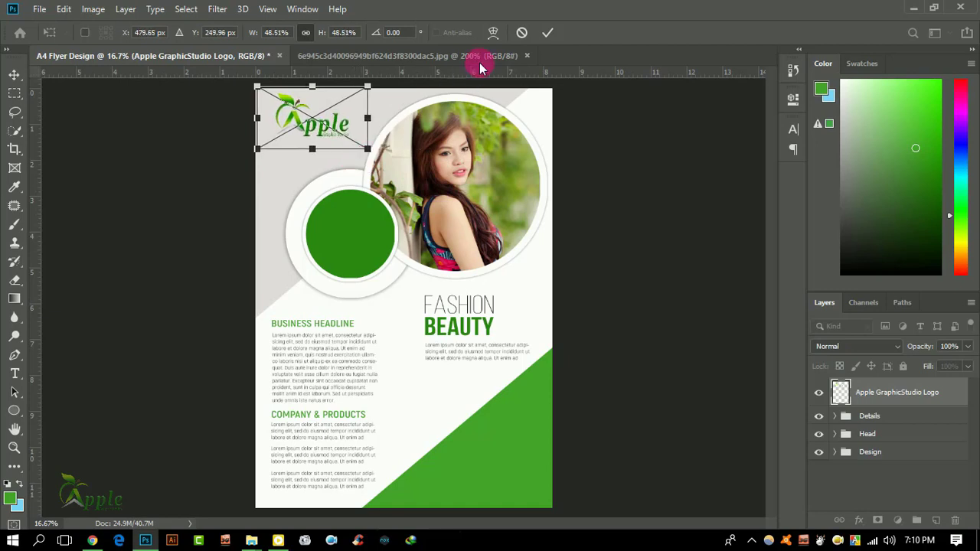
{"action": "left_click", "coordinate": [547, 33]}
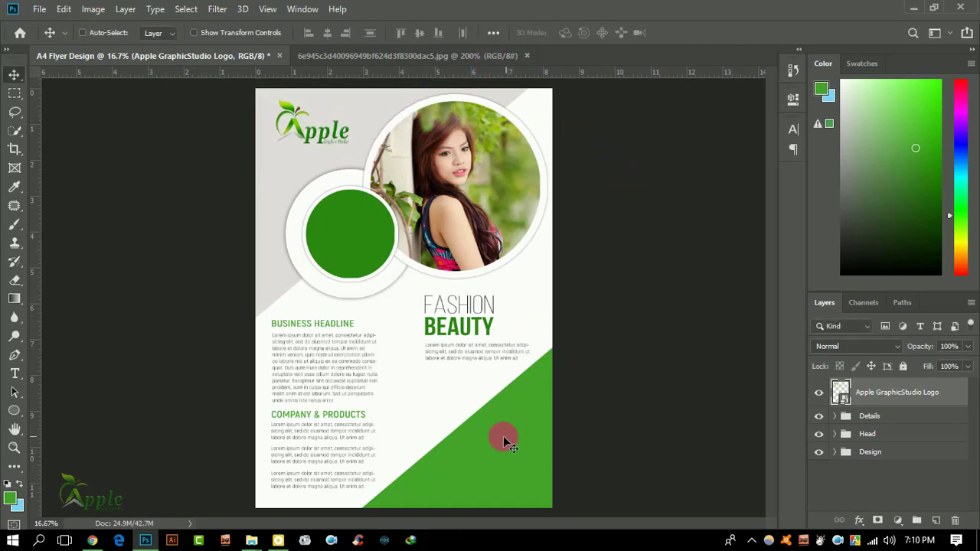
Select the COMPANY & PRODUCTS heading and its paragraph layers inside Details.
{"action": "scroll", "coordinate": [490, 445], "scroll_direction": "up", "scroll_amount": 1}
{"action": "left_click_drag", "start_coordinate": [481, 369], "coordinate": [474, 406]}
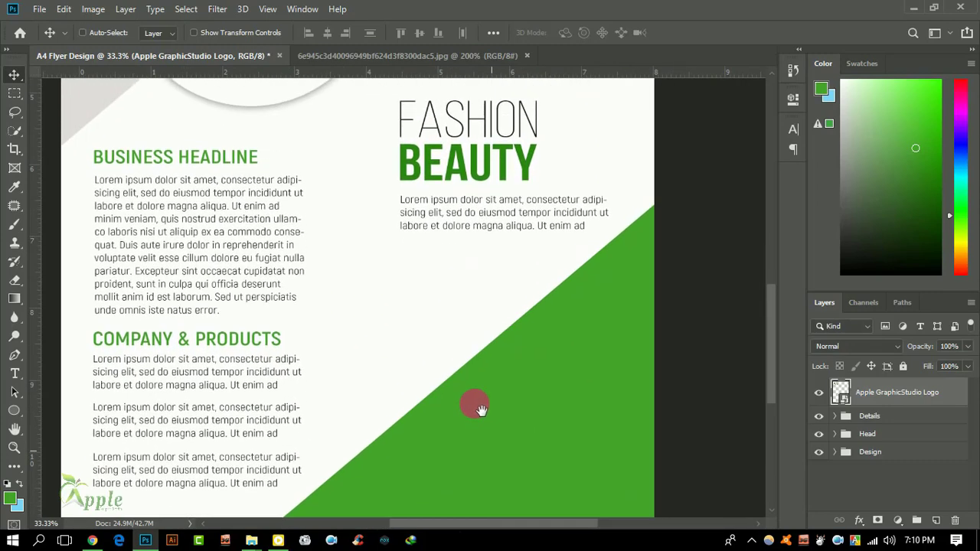
{"action": "right_click", "coordinate": [481, 213]}
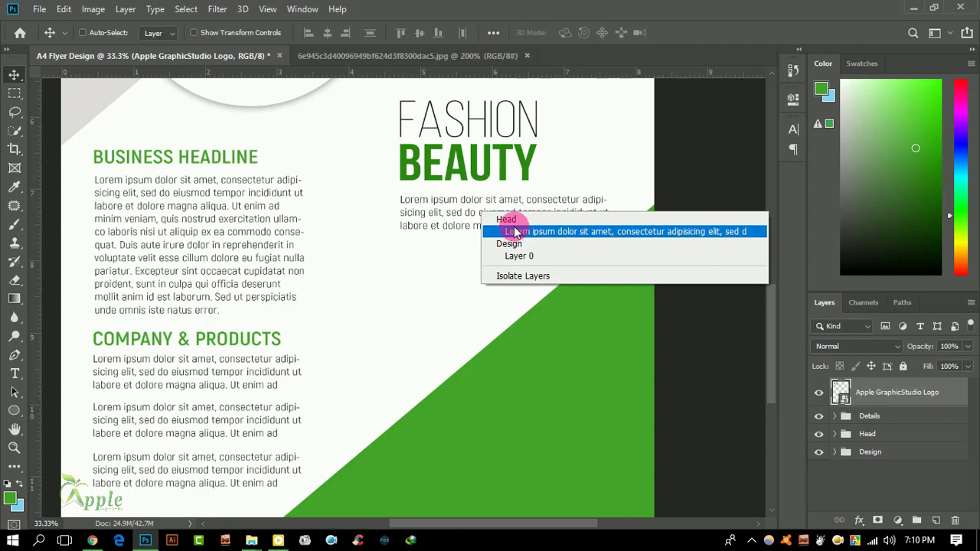
{"action": "left_click", "coordinate": [475, 204]}
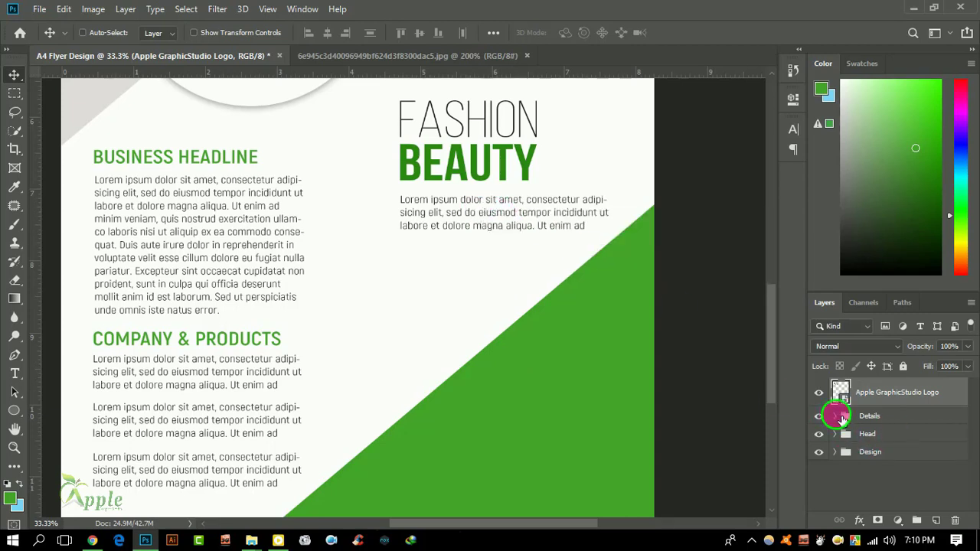
{"action": "left_click", "coordinate": [836, 416]}
{"action": "left_click", "coordinate": [881, 440]}
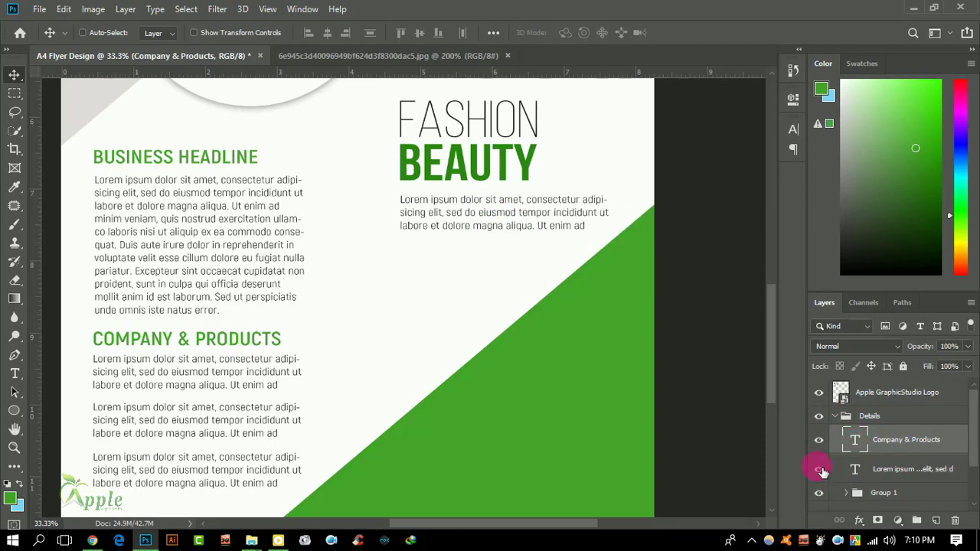
{"action": "scroll", "coordinate": [924, 471], "scroll_direction": "down", "scroll_amount": 1}
{"action": "left_click", "coordinate": [847, 464]}
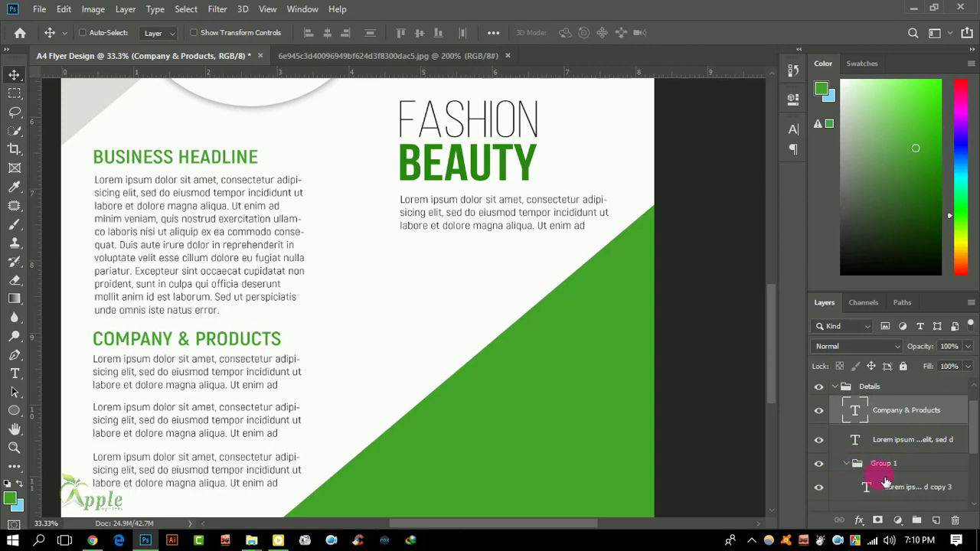
{"action": "scroll", "coordinate": [915, 466], "scroll_direction": "down", "scroll_amount": 4}
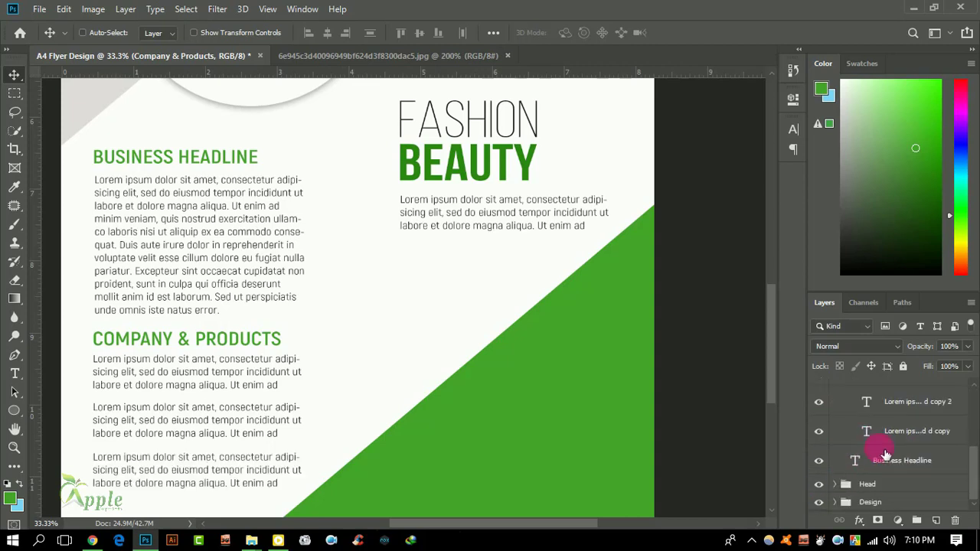
{"action": "left_click", "coordinate": [819, 432]}
Copy the heading and paragraph onto the green corner and group the copies as Group 2.
{"action": "scroll", "coordinate": [924, 438], "scroll_direction": "up", "scroll_amount": 3}
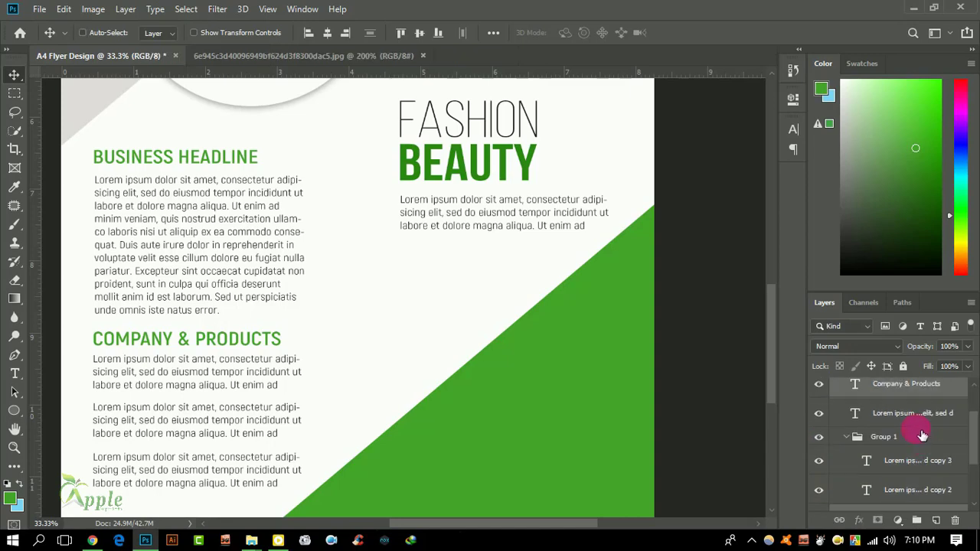
{"action": "scroll", "coordinate": [919, 480], "scroll_direction": "up", "scroll_amount": 1}
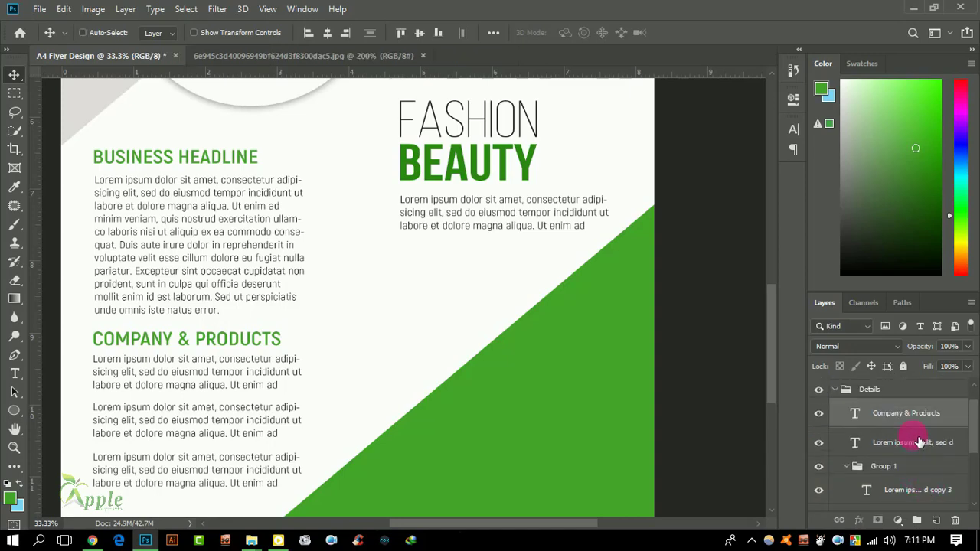
{"action": "mouse_move", "coordinate": [178, 382]}
{"action": "left_mouse_down"}
{"action": "mouse_move", "coordinate": [518, 401]}
{"action": "mouse_move", "coordinate": [510, 448]}
{"action": "left_mouse_up"}
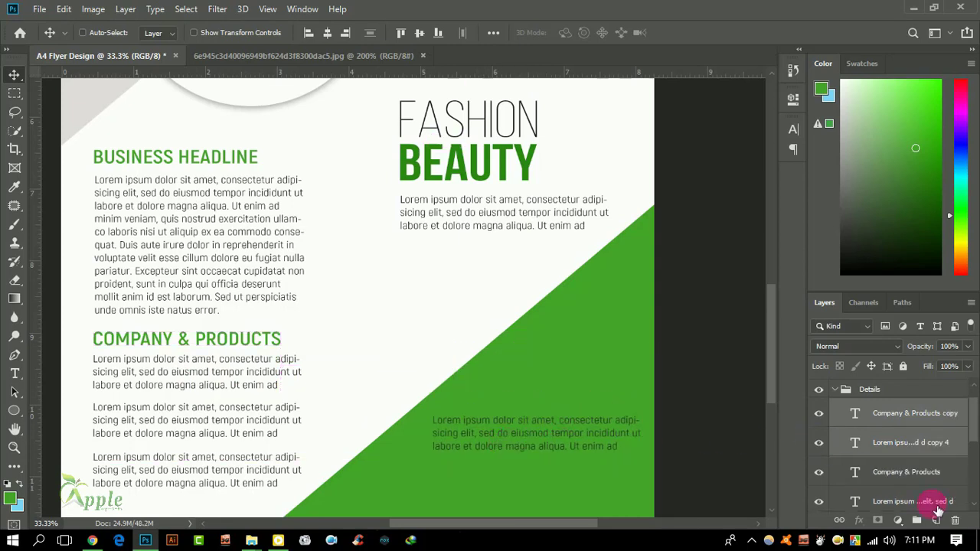
{"action": "left_click", "coordinate": [918, 522]}
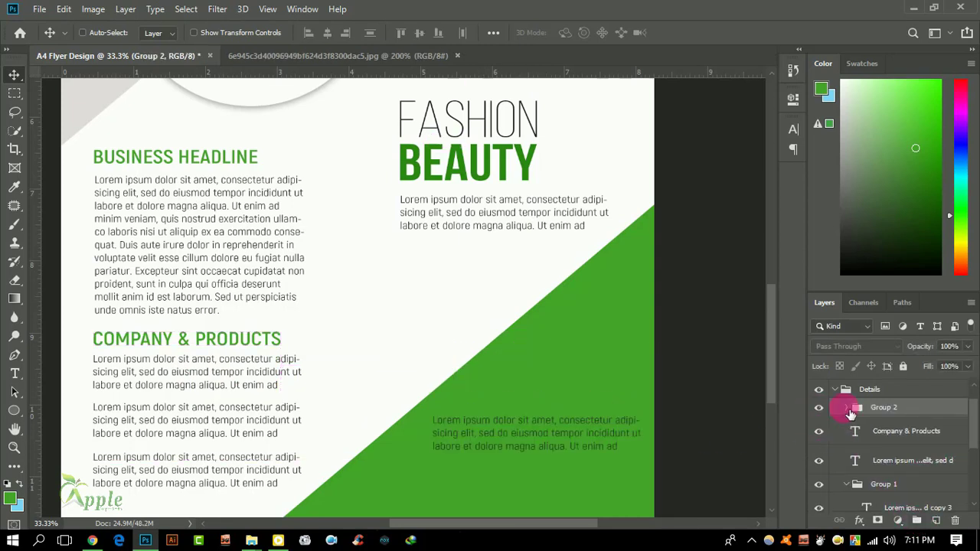
Move Group 2 out of Details so it sits above it.
{"action": "left_click", "coordinate": [847, 407]}
{"action": "left_click_drag", "start_coordinate": [911, 435], "coordinate": [903, 420]}
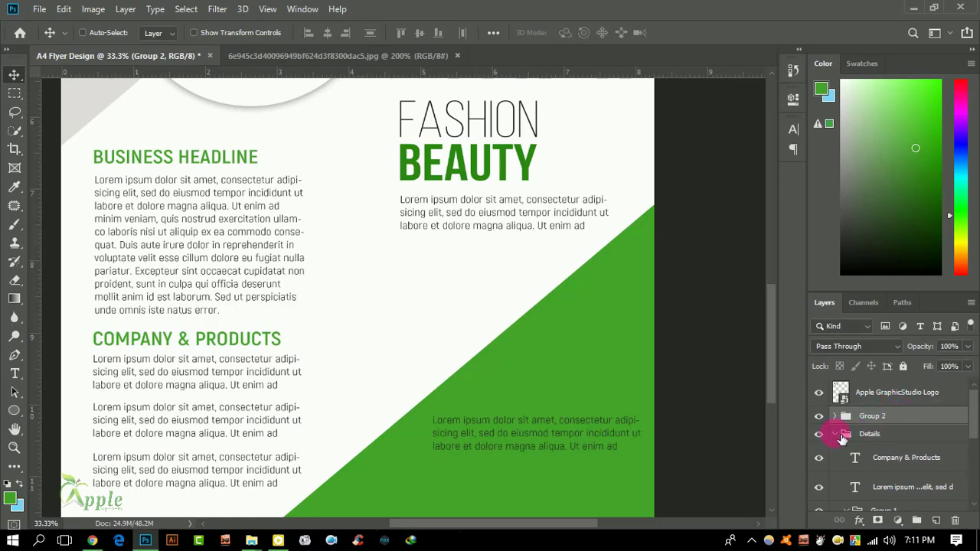
{"action": "left_click", "coordinate": [838, 435]}
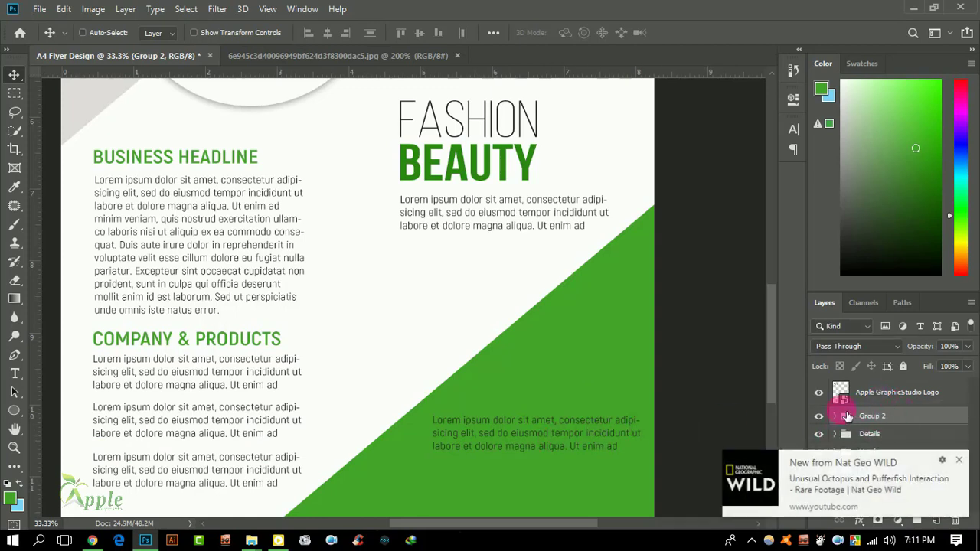
{"action": "left_click", "coordinate": [835, 416]}
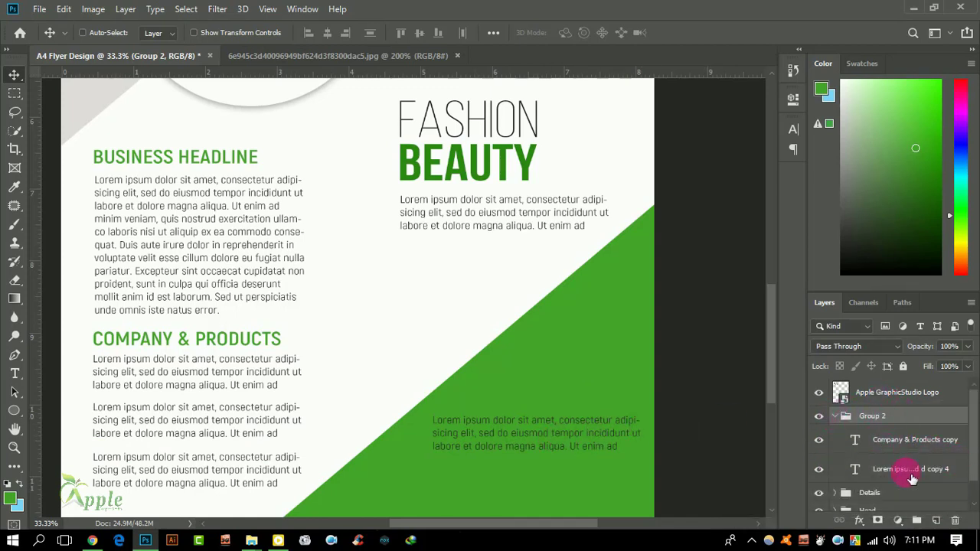
Colour the copied COMPANY & PRODUCTS heading white (#ffffff), then also select its paragraph.
{"action": "left_click", "coordinate": [911, 439]}
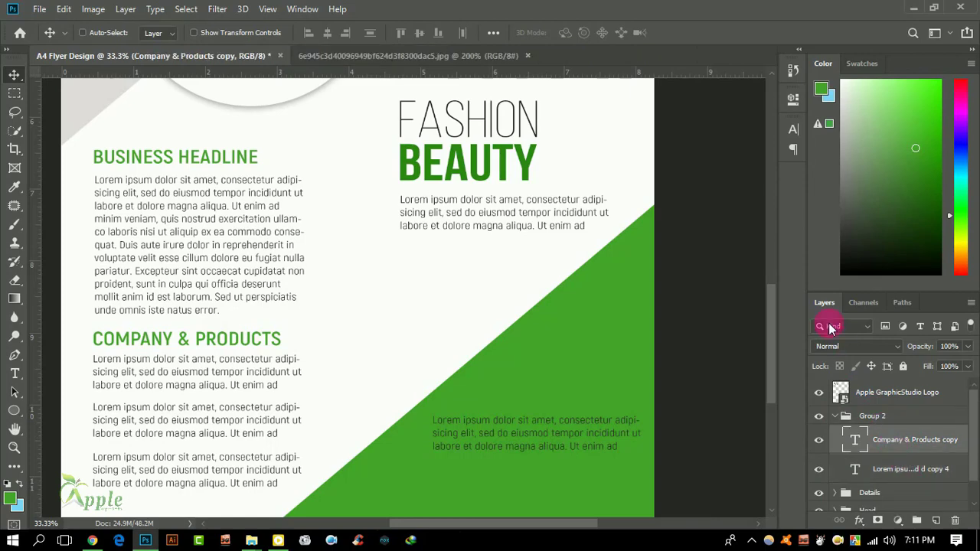
{"action": "left_click", "coordinate": [793, 130]}
{"action": "left_click", "coordinate": [755, 210]}
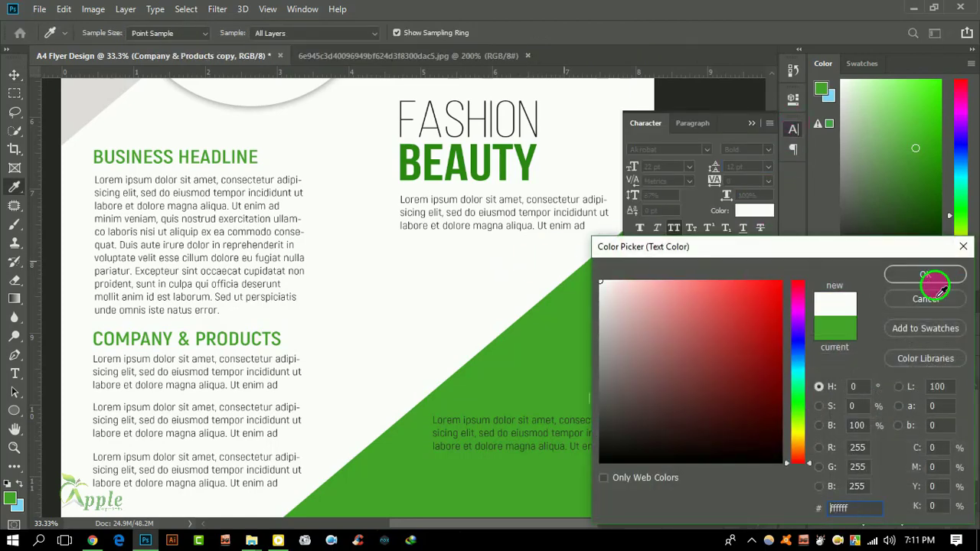
{"action": "left_click", "coordinate": [927, 275]}
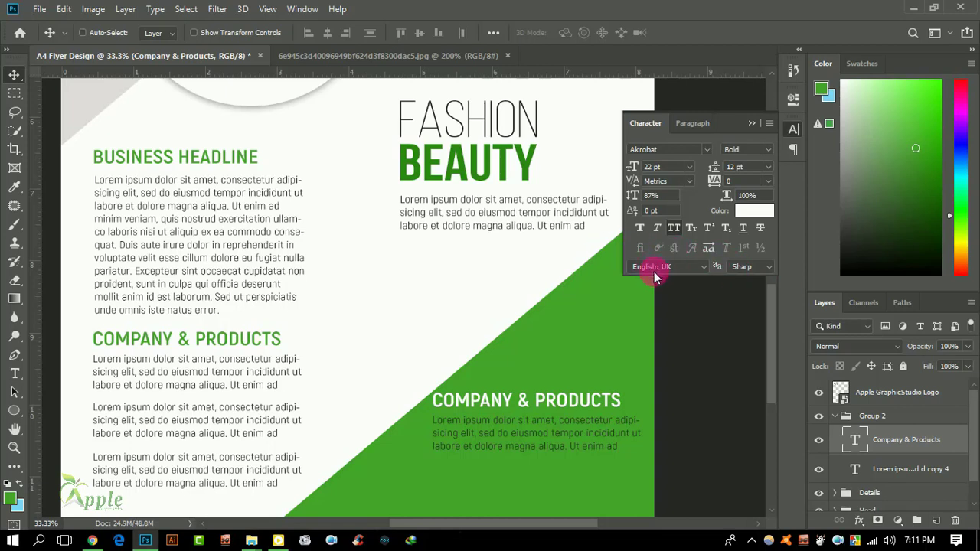
{"action": "left_click", "coordinate": [923, 478], "text": "shift"}
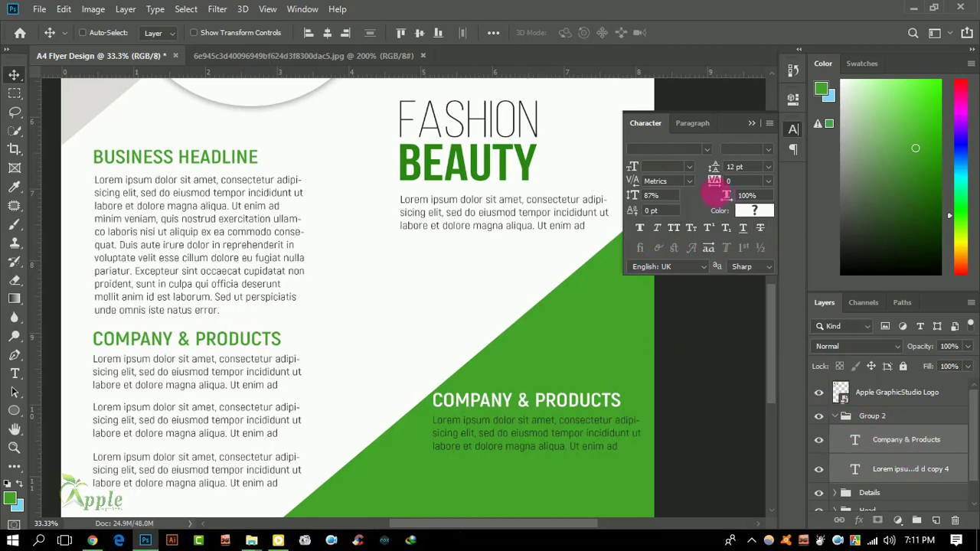
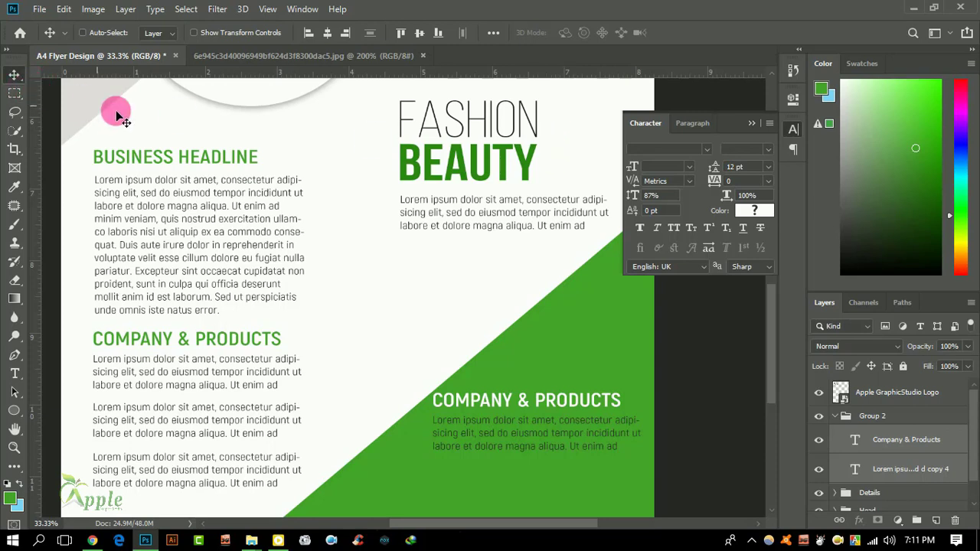
Undo a stray bottom alignment, then right-align the Company & Products heading.
{"action": "left_click", "coordinate": [438, 34]}
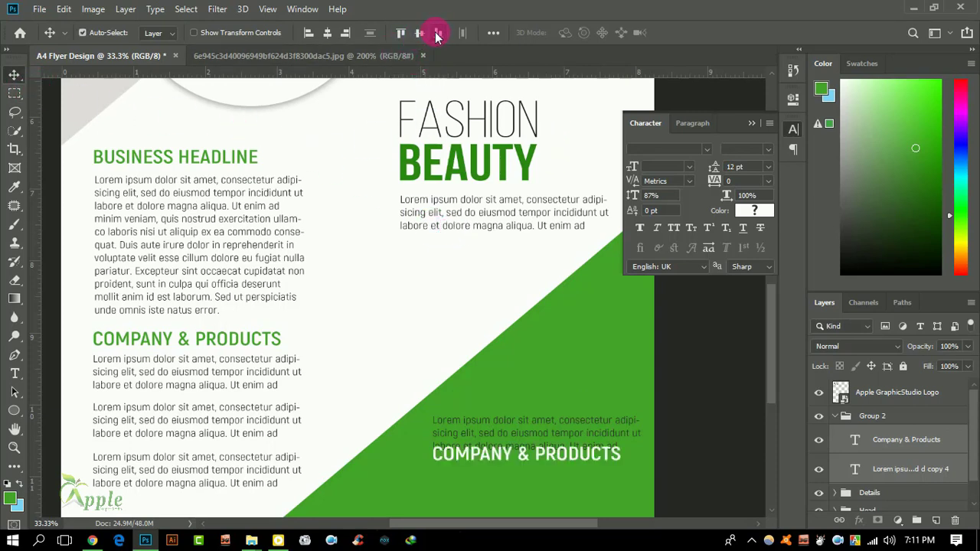
{"action": "key", "text": "ctrl+z"}
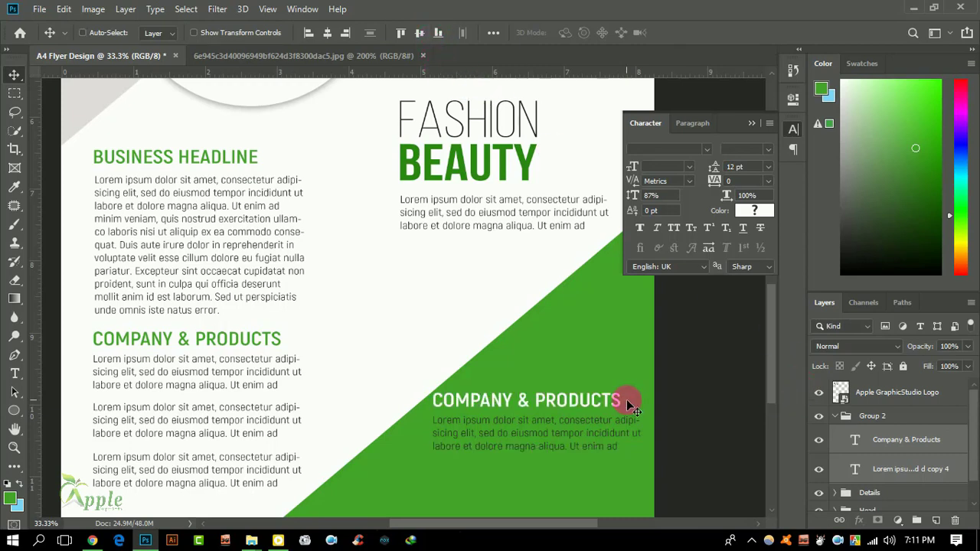
{"action": "left_click", "coordinate": [906, 444]}
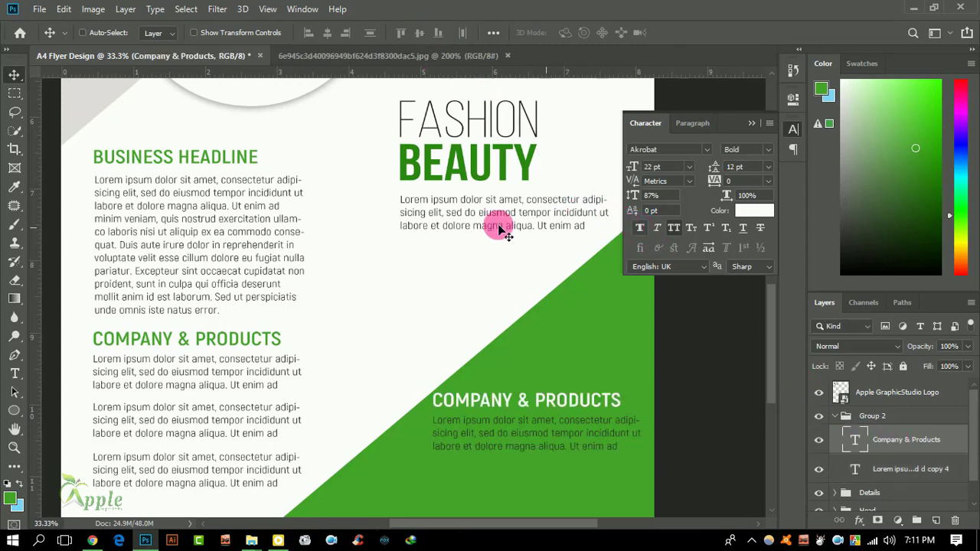
{"action": "left_click", "coordinate": [15, 373]}
{"action": "left_click", "coordinate": [545, 32]}
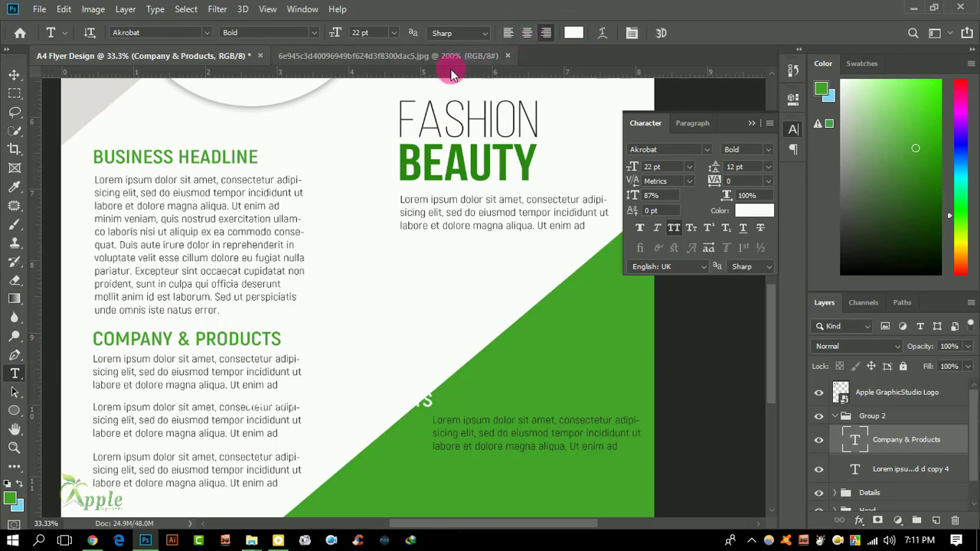
{"action": "left_click", "coordinate": [14, 74]}
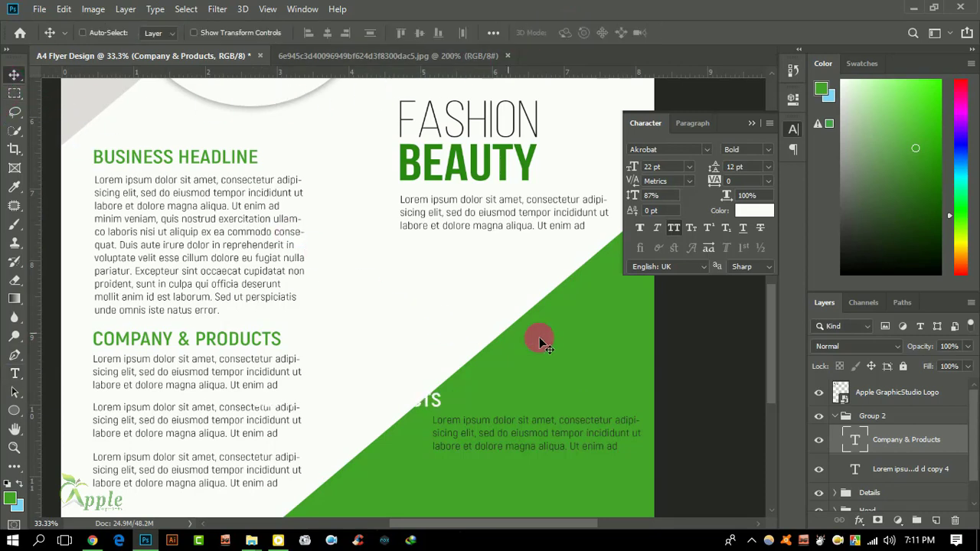
Right-align the lorem paragraph text, then reselect the heading layer.
{"action": "left_click", "coordinate": [911, 469]}
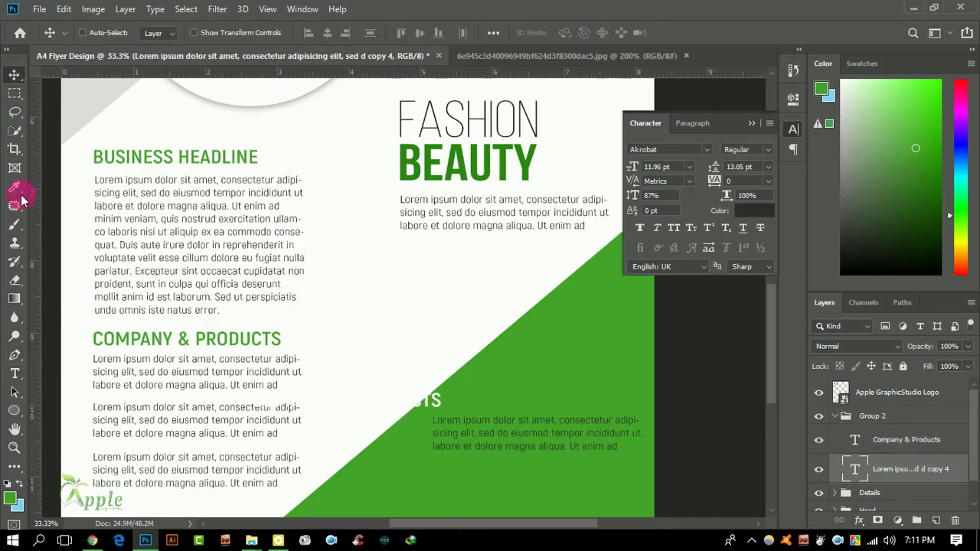
{"action": "left_click", "coordinate": [14, 375]}
{"action": "left_click", "coordinate": [545, 33]}
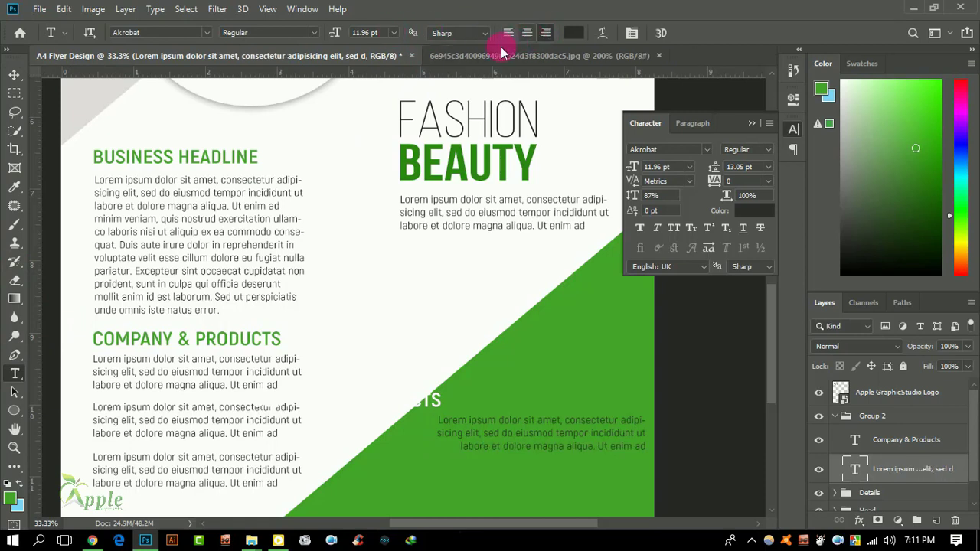
{"action": "left_click", "coordinate": [13, 74]}
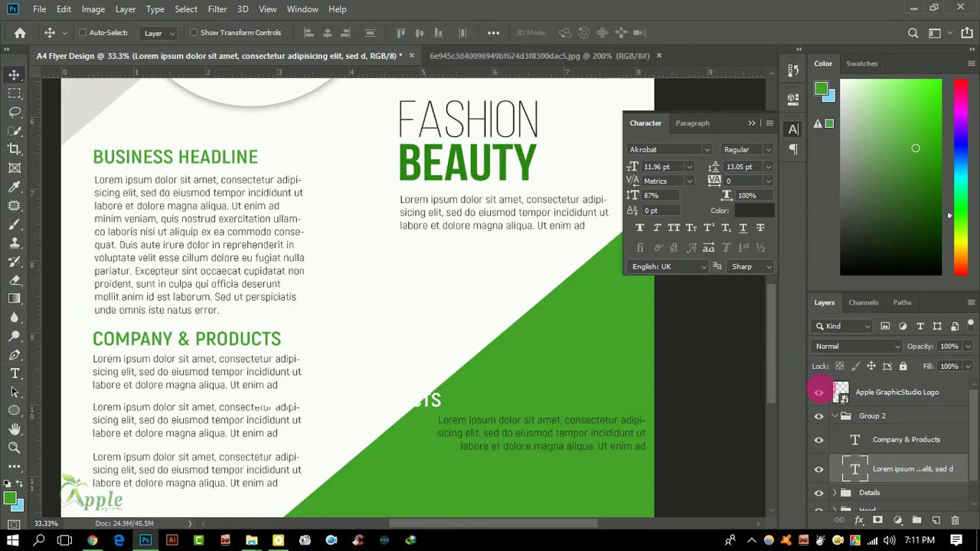
{"action": "left_click", "coordinate": [910, 453]}
Move the heading to the paragraph's right edge and scale it to 78.26% (17.22 pt).
{"action": "left_click_drag", "start_coordinate": [516, 403], "coordinate": [651, 395]}
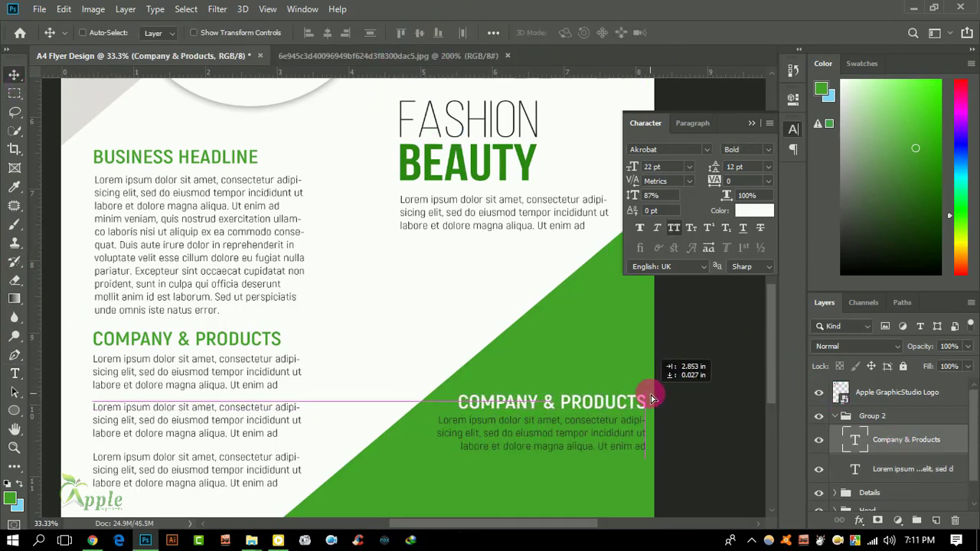
{"action": "key", "text": "ctrl+t"}
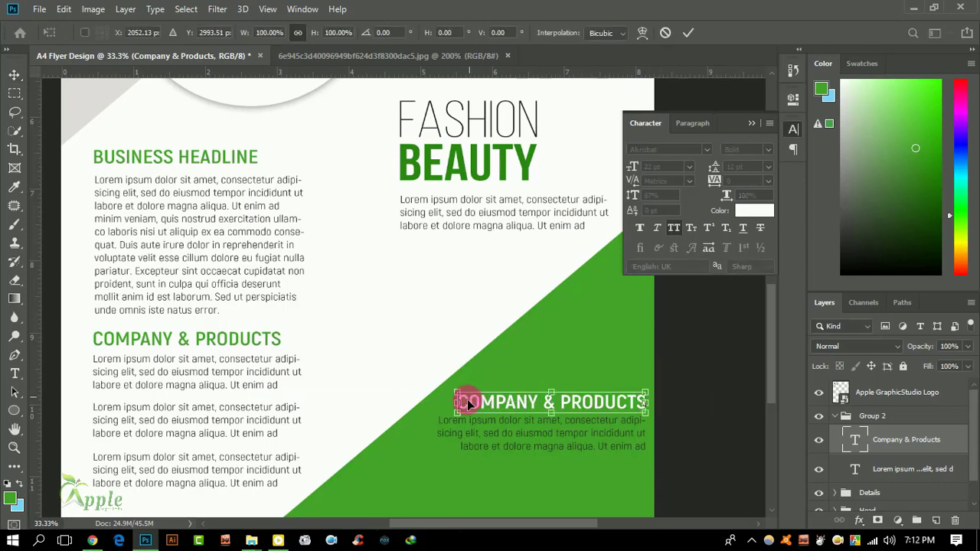
{"action": "left_click_drag", "start_coordinate": [469, 403], "coordinate": [499, 399]}
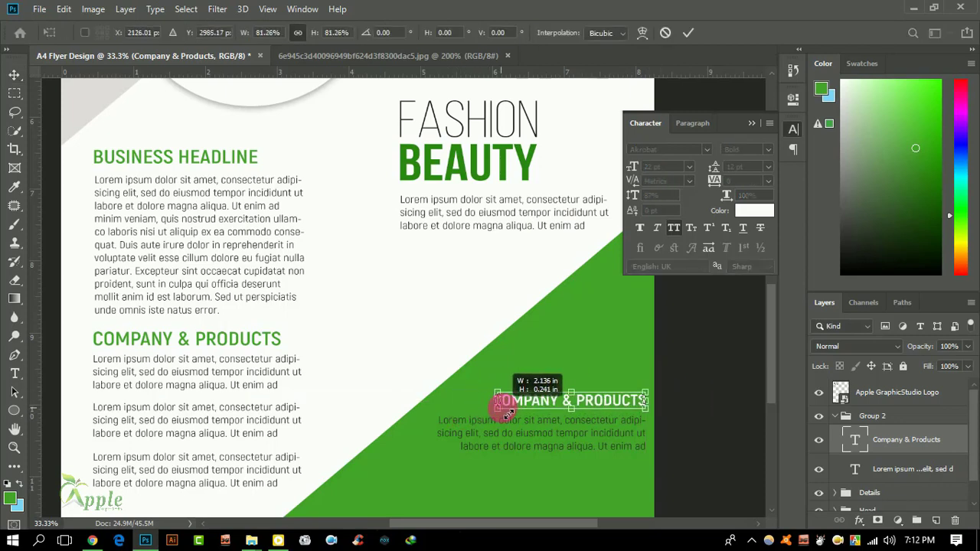
{"action": "left_click", "coordinate": [688, 34]}
{"action": "left_click", "coordinate": [634, 290]}
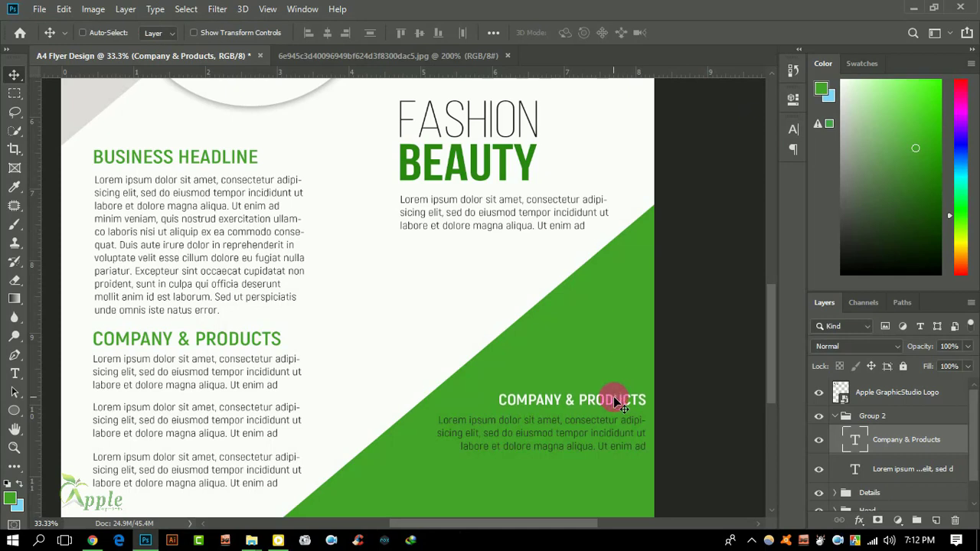
{"action": "left_click", "coordinate": [859, 442]}
{"action": "left_click", "coordinate": [17, 430]}
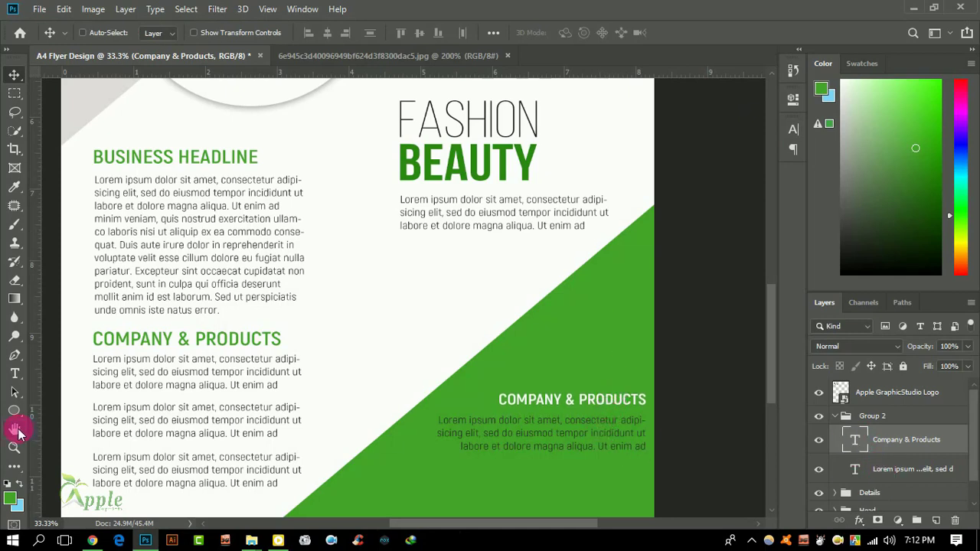
{"action": "left_click", "coordinate": [13, 375]}
{"action": "left_click", "coordinate": [558, 398]}
Replace the Company & Products heading text with 'CONTACT US'.
{"action": "left_click_drag", "start_coordinate": [499, 400], "coordinate": [670, 406]}
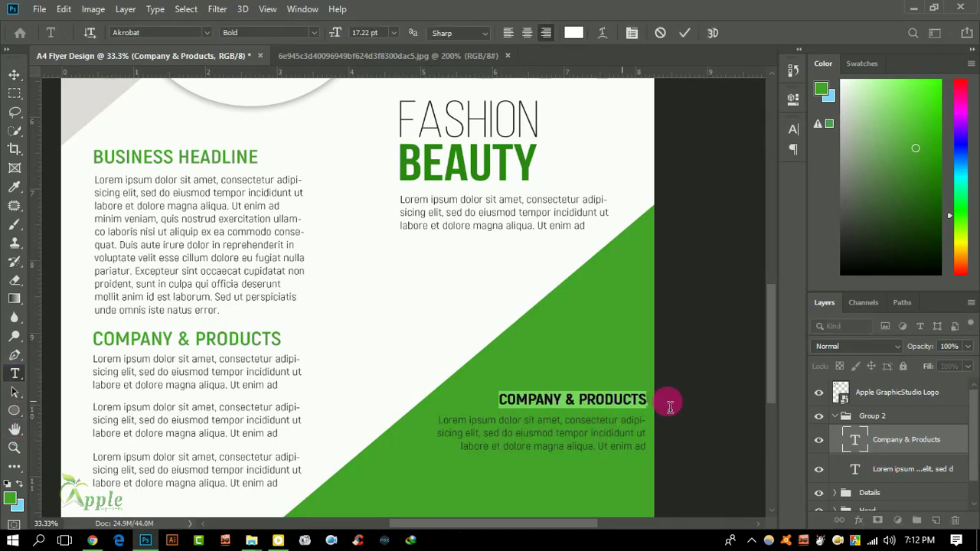
{"action": "type", "text": "CONTACTS"}
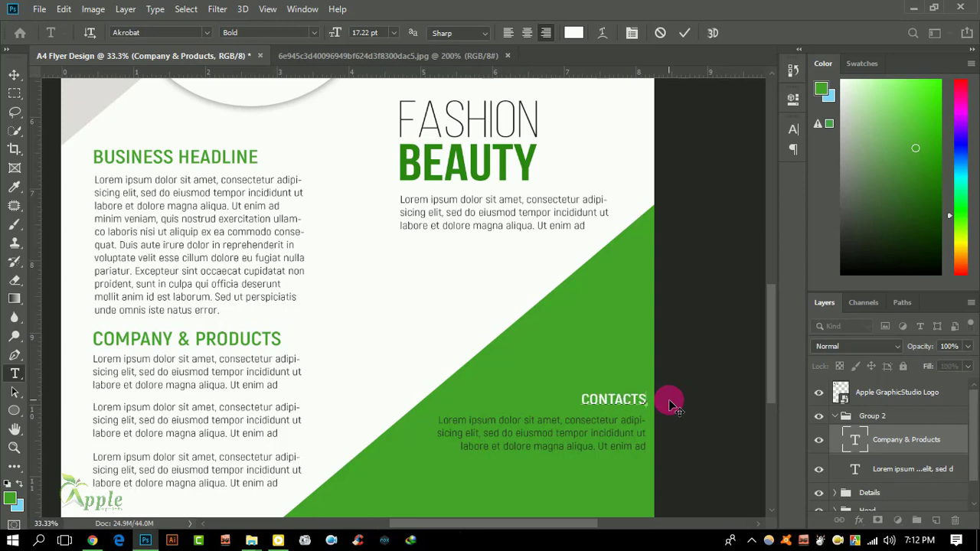
{"action": "key", "text": "BackSpace"}
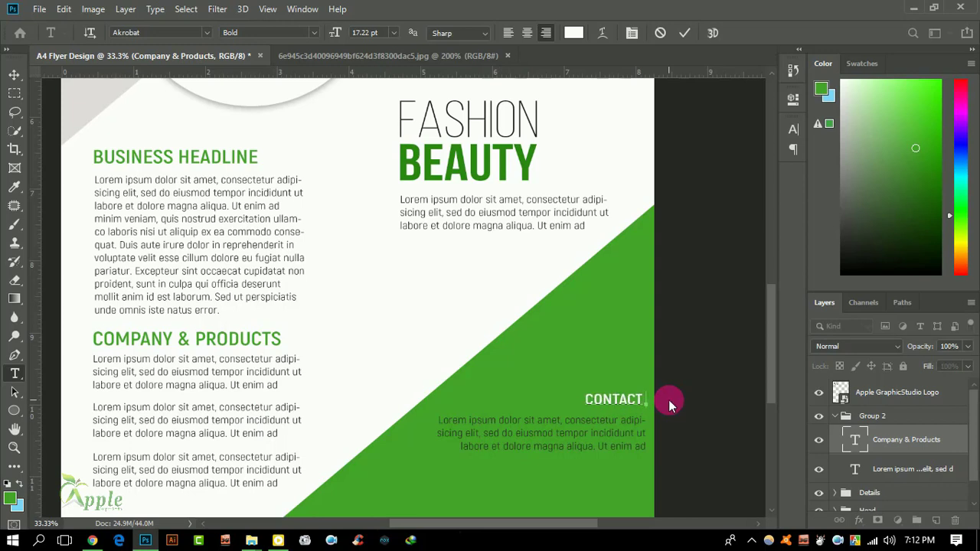
{"action": "type", "text": "US"}
{"action": "left_click", "coordinate": [685, 32]}
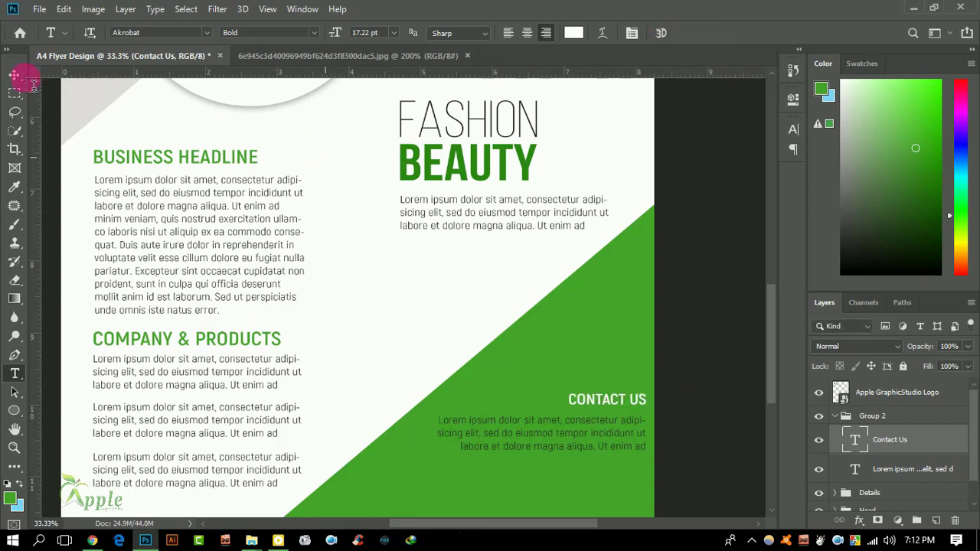
Shift the Group 2 heading-and-paragraph block slightly left and up.
{"action": "left_click", "coordinate": [15, 74]}
{"action": "left_click", "coordinate": [846, 417]}
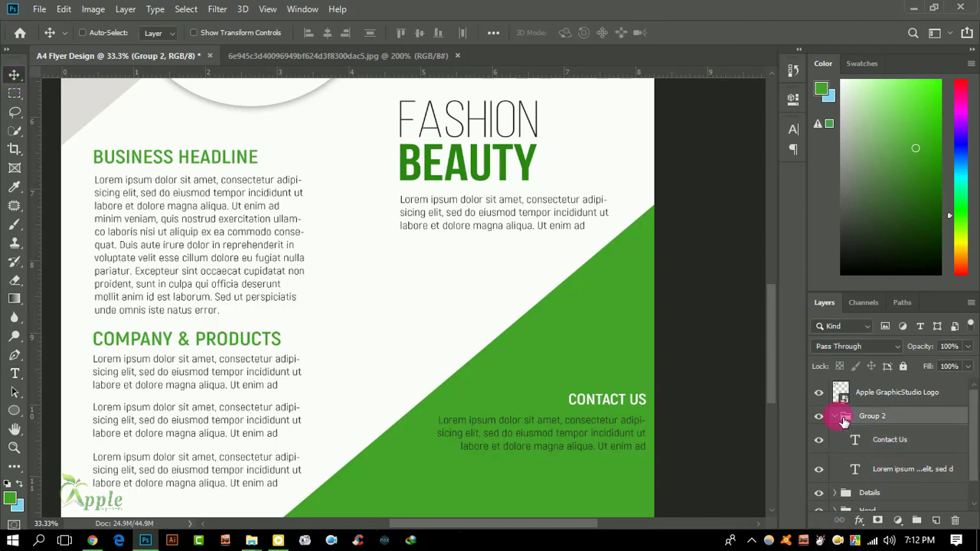
{"action": "mouse_move", "coordinate": [600, 422]}
{"action": "left_mouse_down"}
{"action": "mouse_move", "coordinate": [586, 427]}
{"action": "mouse_move", "coordinate": [587, 416]}
{"action": "left_mouse_up"}
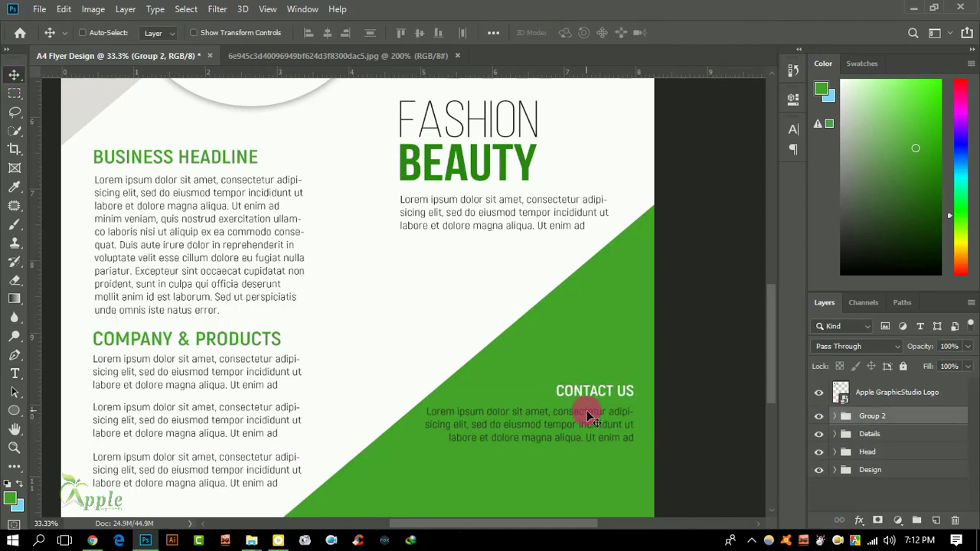
{"action": "scroll", "coordinate": [306, 429], "scroll_direction": "down", "scroll_amount": 2}
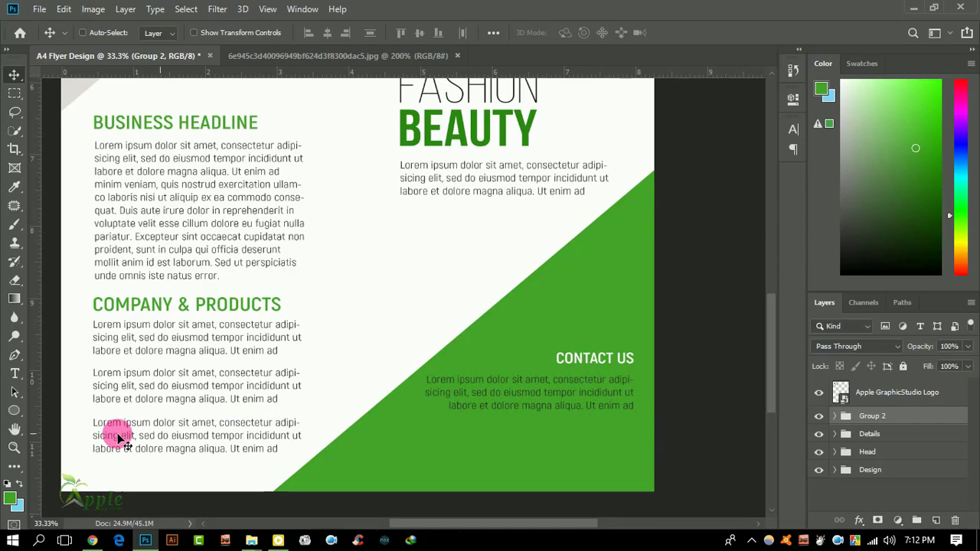
{"action": "left_click", "coordinate": [15, 373]}
Delete the hyphen after 'adipi' in the Contact Us paragraph.
{"action": "left_click", "coordinate": [627, 383]}
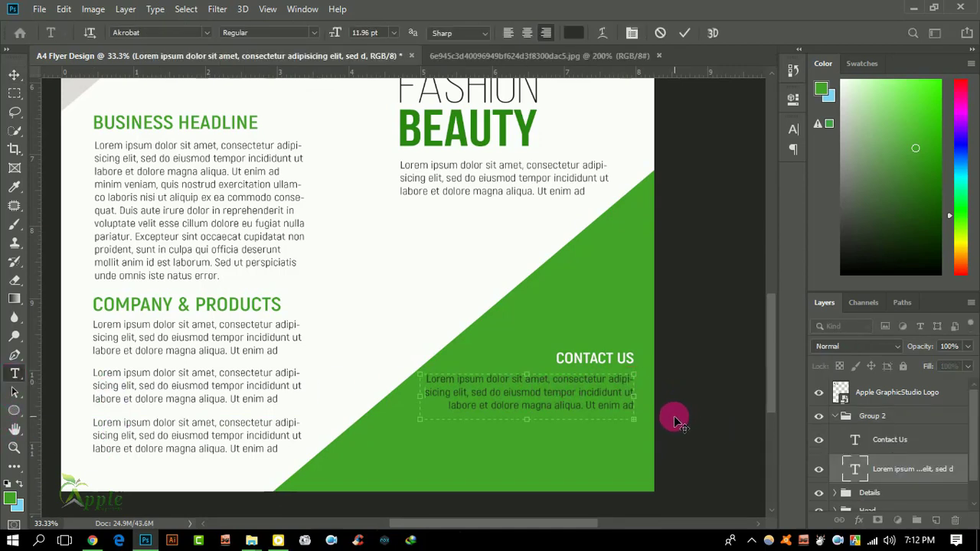
{"action": "key", "text": "BackSpace"}
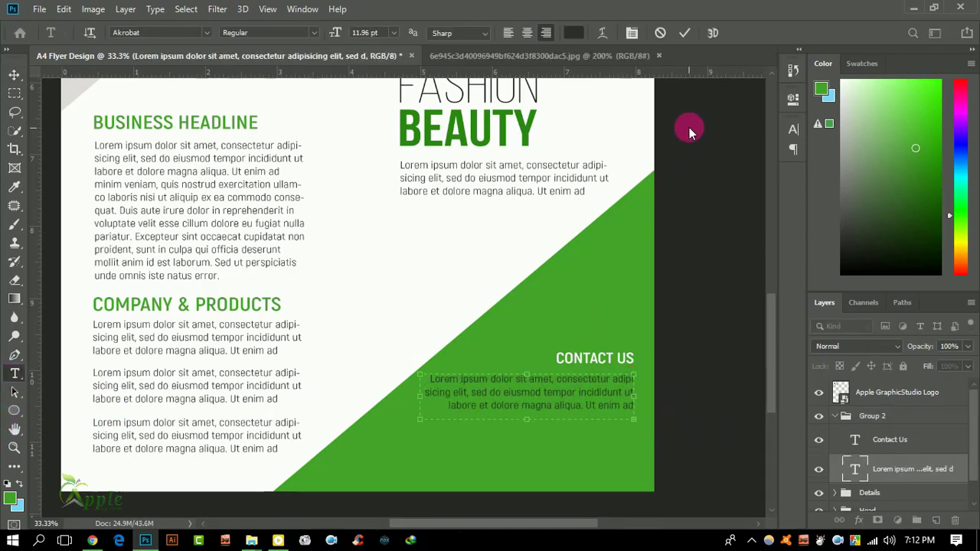
{"action": "left_click", "coordinate": [685, 33]}
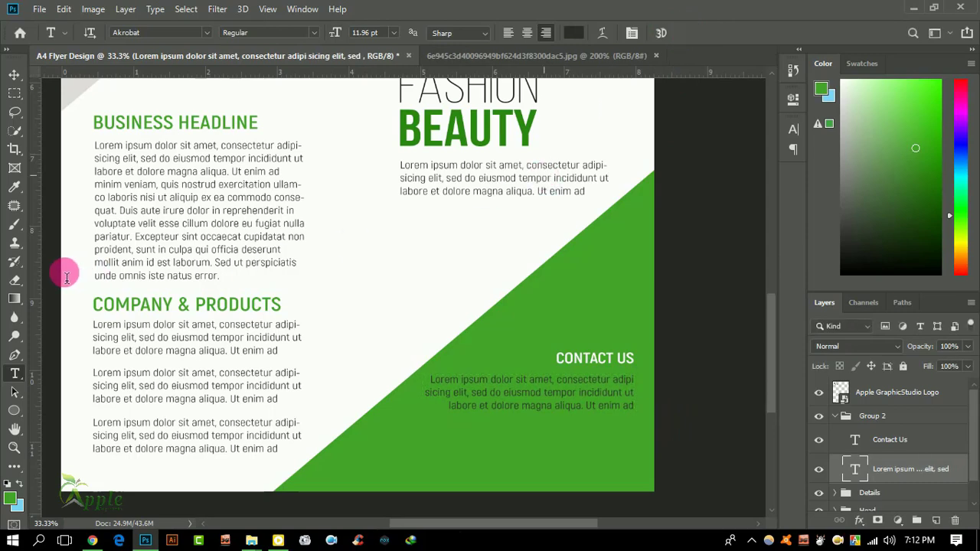
{"action": "left_click", "coordinate": [12, 77]}
{"action": "scroll", "coordinate": [580, 321], "scroll_direction": "down", "scroll_amount": 2}
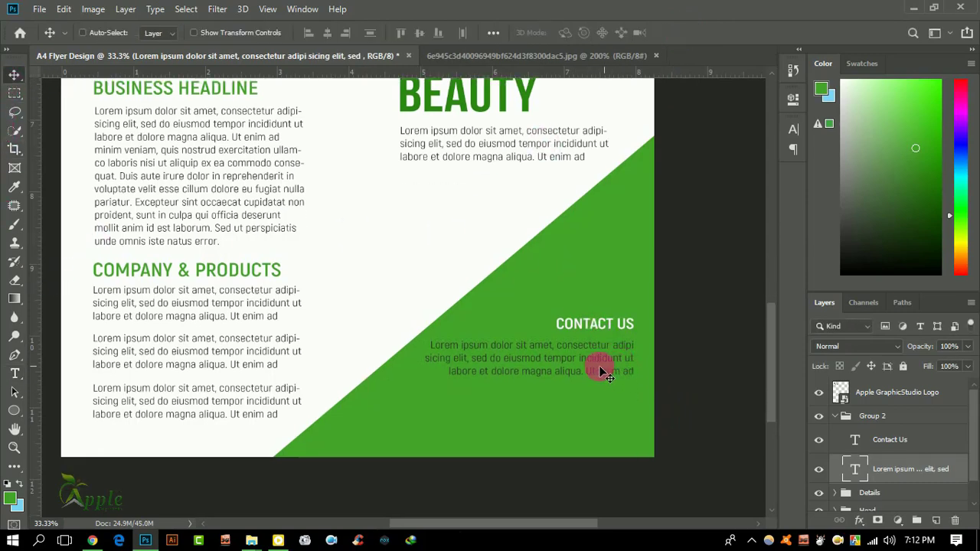
{"action": "left_click_drag", "start_coordinate": [594, 368], "coordinate": [579, 426]}
{"action": "left_click", "coordinate": [14, 373]}
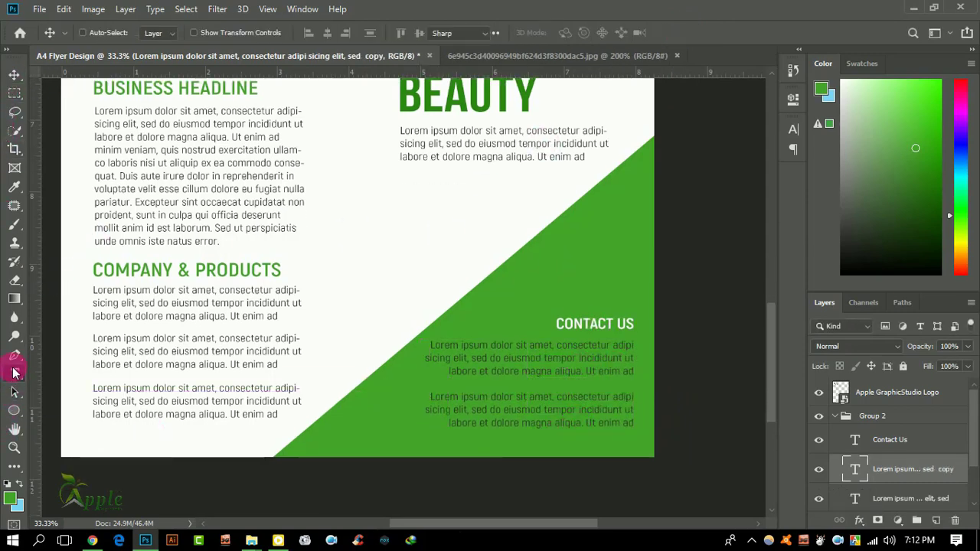
{"action": "left_click", "coordinate": [490, 418]}
{"action": "key", "text": "ctrl+a"}
{"action": "type", "text": "www"}
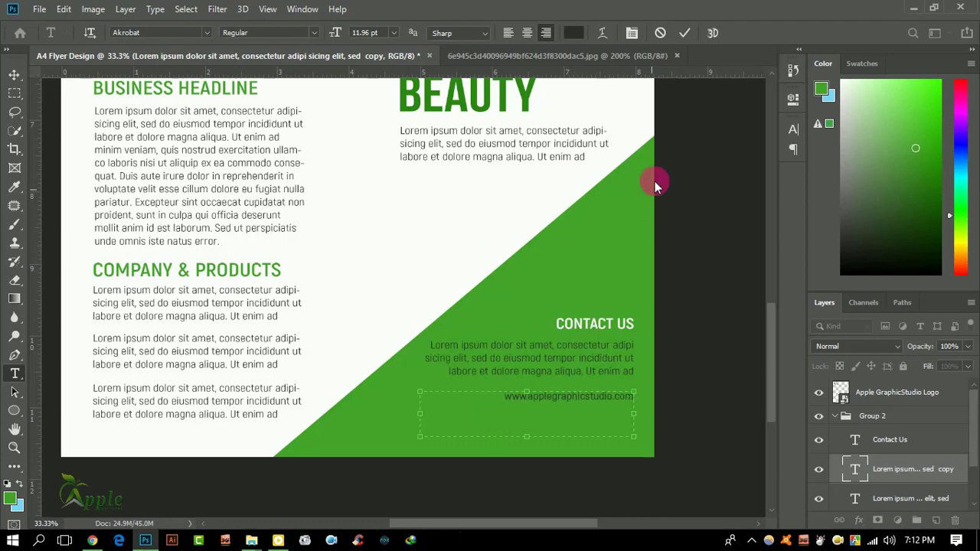
Commit the web address, undo an accidental 156 pt size, and clear the canvas selection.
{"action": "left_click", "coordinate": [686, 35]}
{"action": "key", "text": "ctrl+a"}
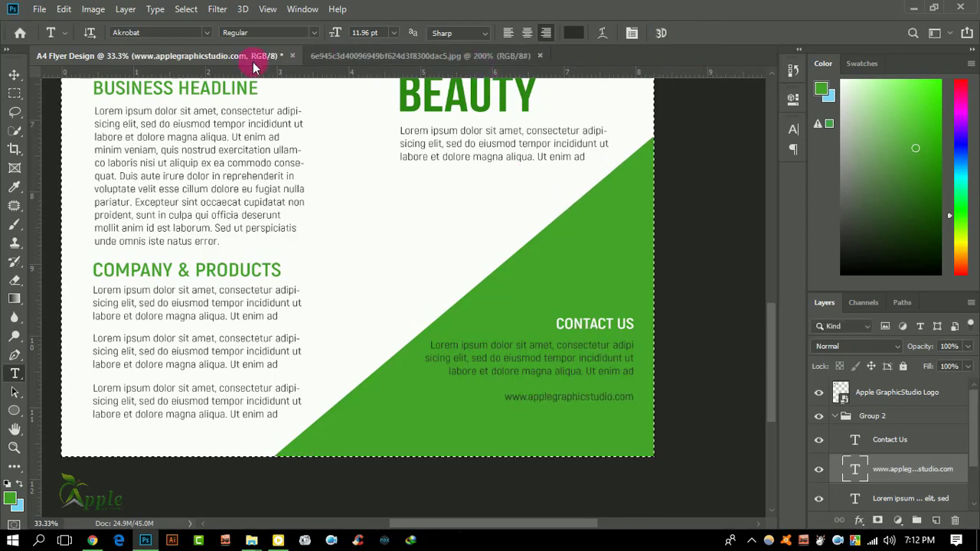
{"action": "left_click", "coordinate": [16, 74]}
{"action": "left_click", "coordinate": [15, 373]}
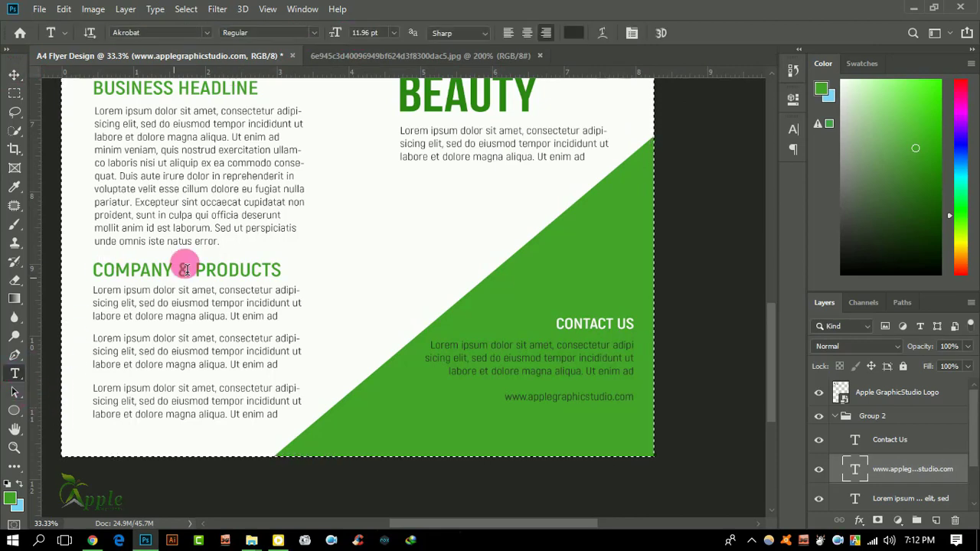
{"action": "left_click", "coordinate": [361, 33]}
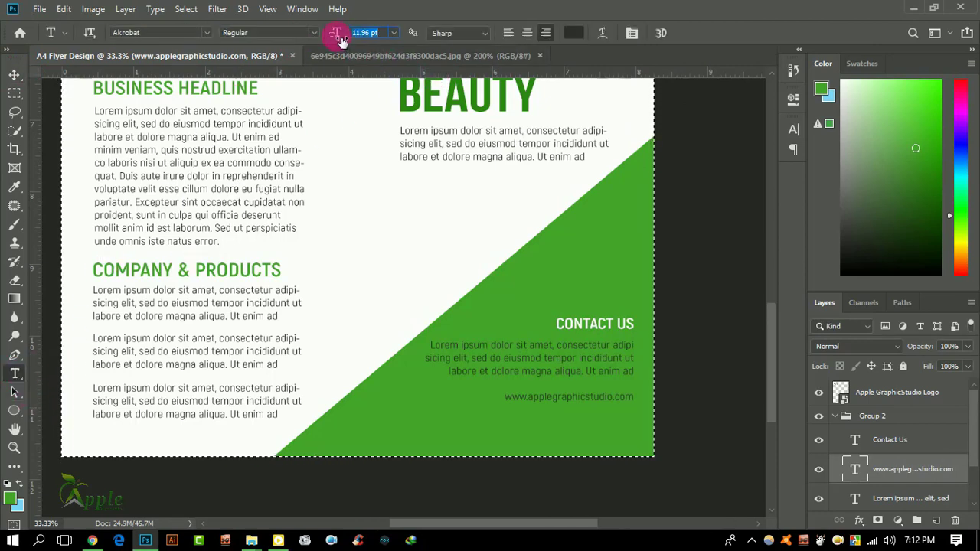
{"action": "type", "text": "156"}
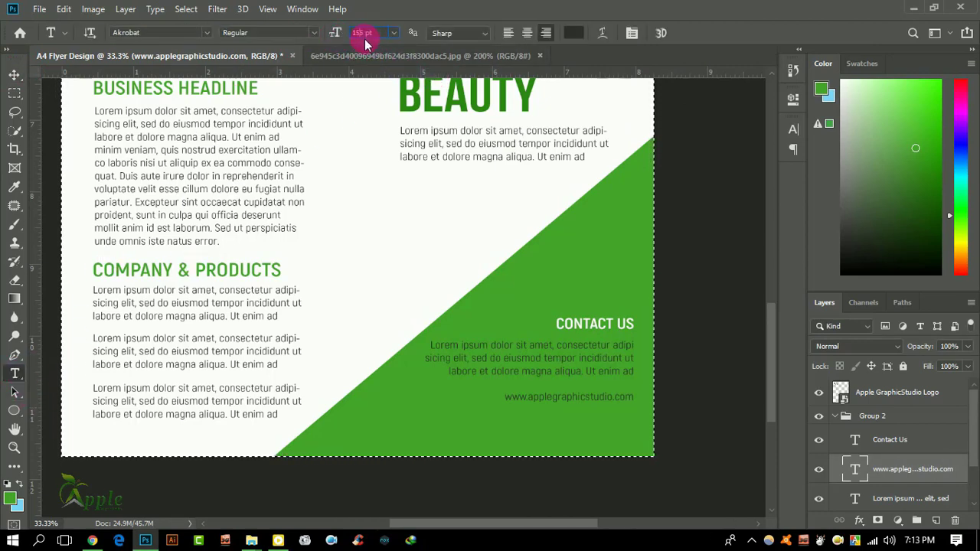
{"action": "key", "text": "Return"}
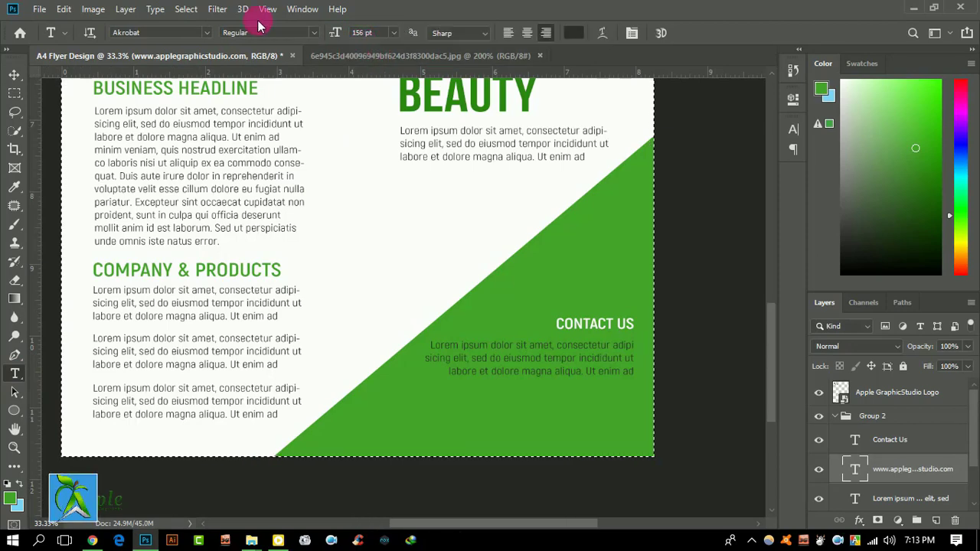
{"action": "left_click", "coordinate": [186, 9]}
{"action": "left_click", "coordinate": [376, 96]}
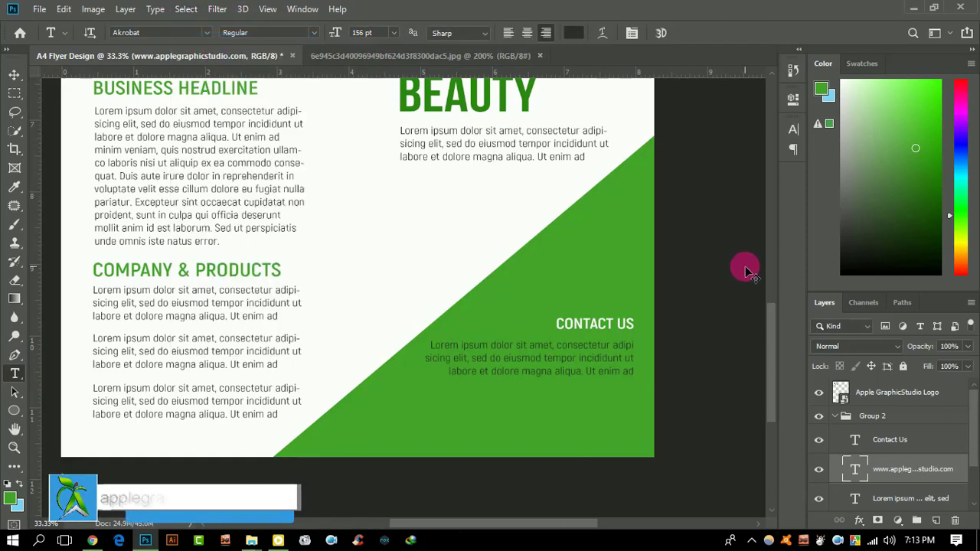
{"action": "key", "text": "ctrl+z"}
{"action": "left_click", "coordinate": [187, 9]}
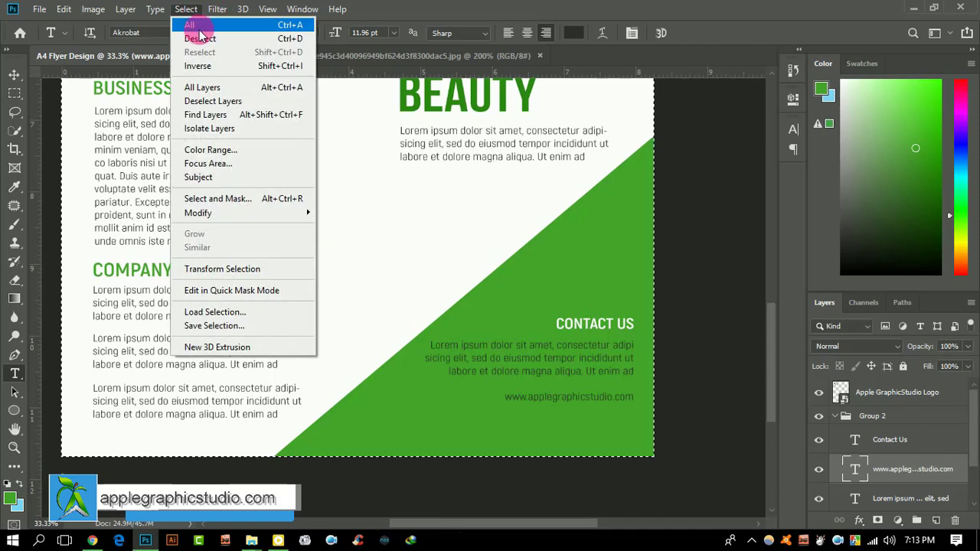
{"action": "left_click", "coordinate": [199, 38]}
Set the web address text to 15.6 pt in white.
{"action": "double_click", "coordinate": [544, 399]}
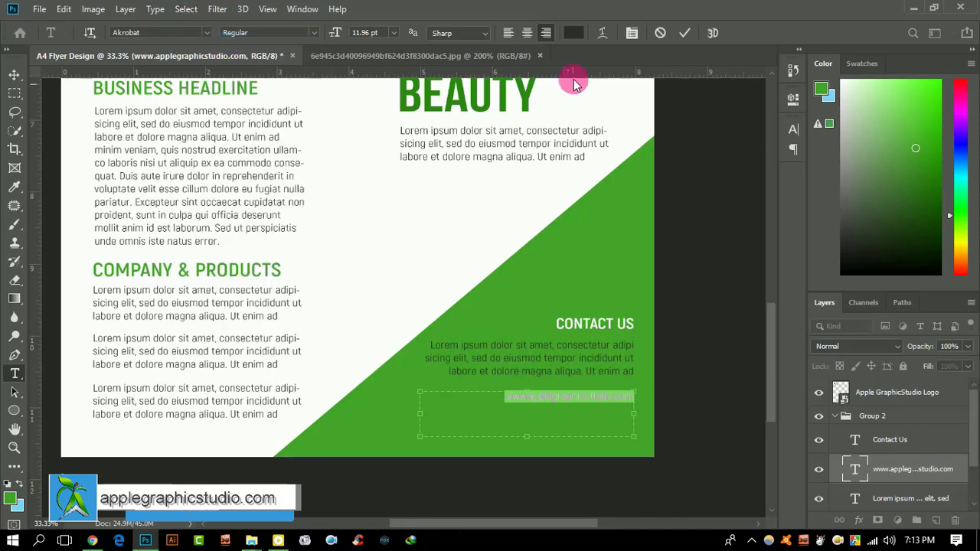
{"action": "left_click", "coordinate": [368, 33]}
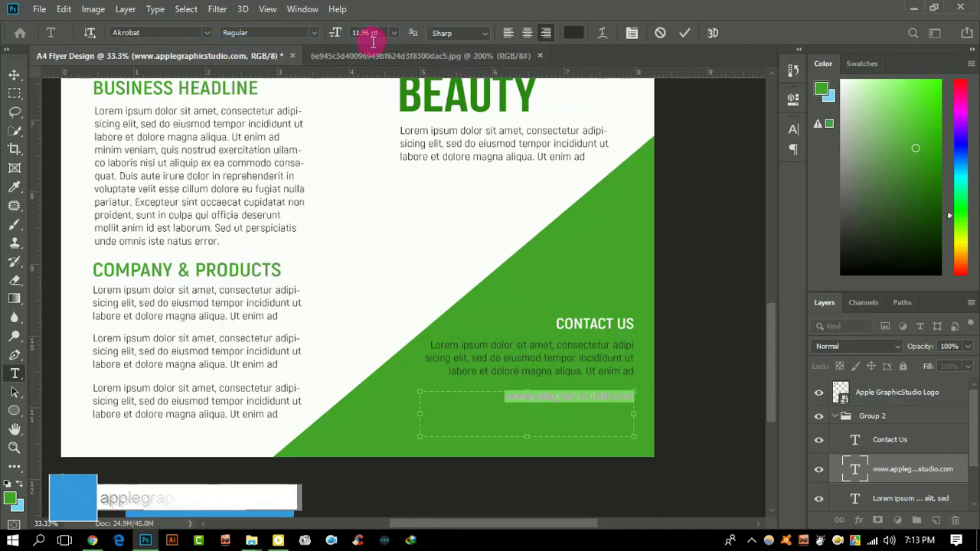
{"action": "type", "text": "15"}
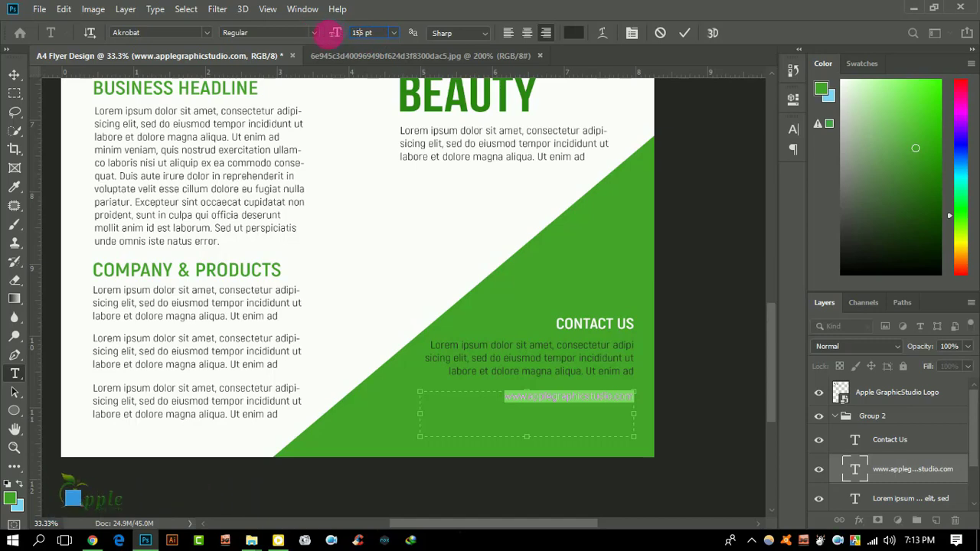
{"action": "key", "text": "Return"}
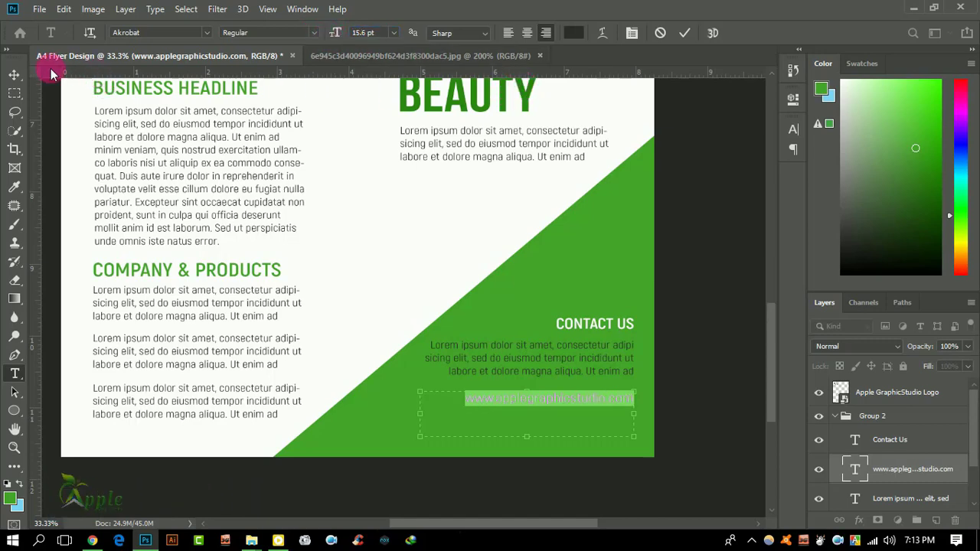
{"action": "left_click", "coordinate": [575, 33]}
{"action": "left_click_drag", "start_coordinate": [618, 372], "coordinate": [602, 283]}
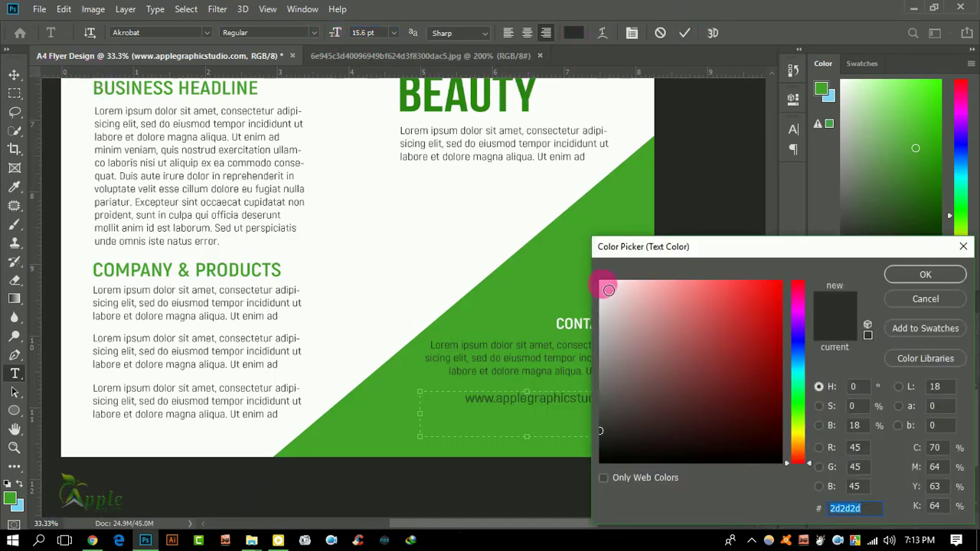
{"action": "left_click", "coordinate": [924, 276]}
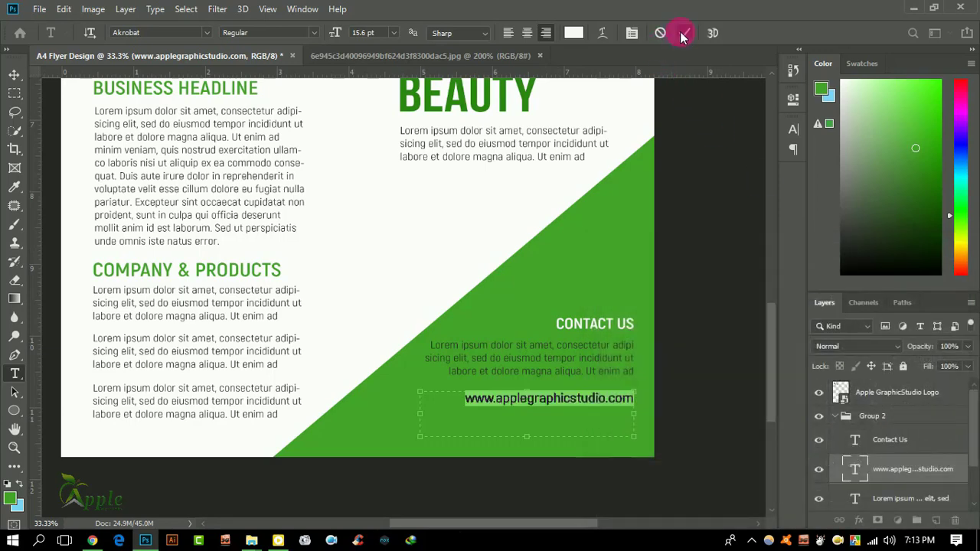
Nudge the address up, then move the Group 2 contact block slightly lower.
{"action": "left_click", "coordinate": [683, 34]}
{"action": "left_click", "coordinate": [13, 77]}
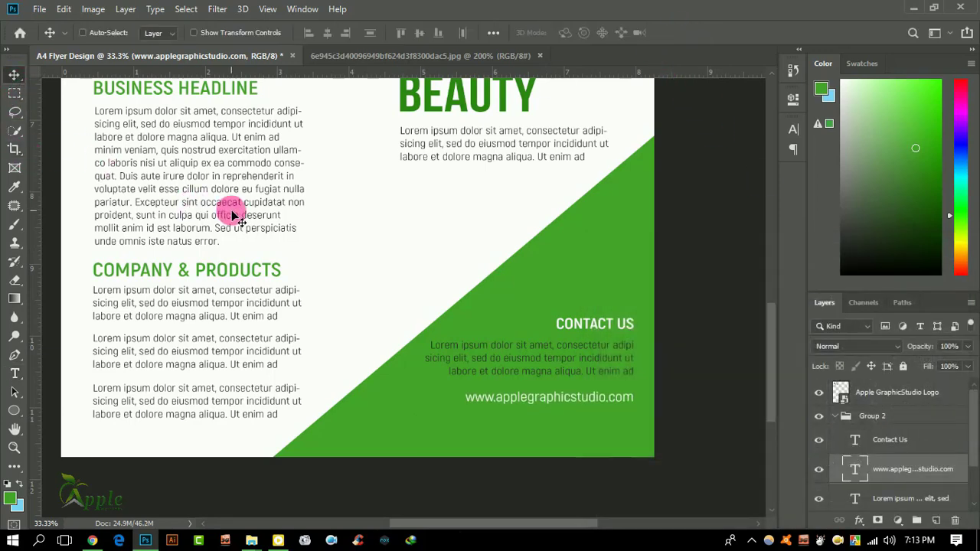
{"action": "key", "text": "Up"}
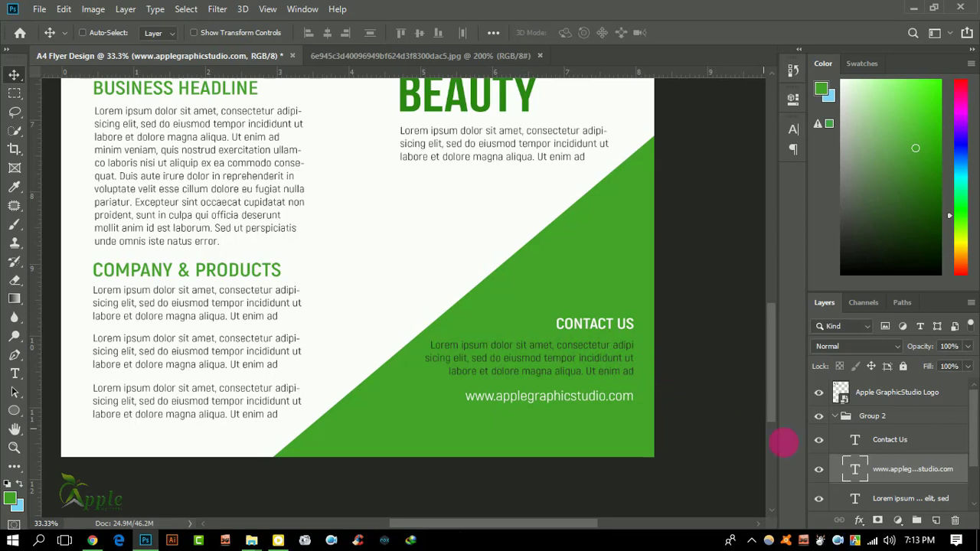
{"action": "left_click", "coordinate": [842, 419]}
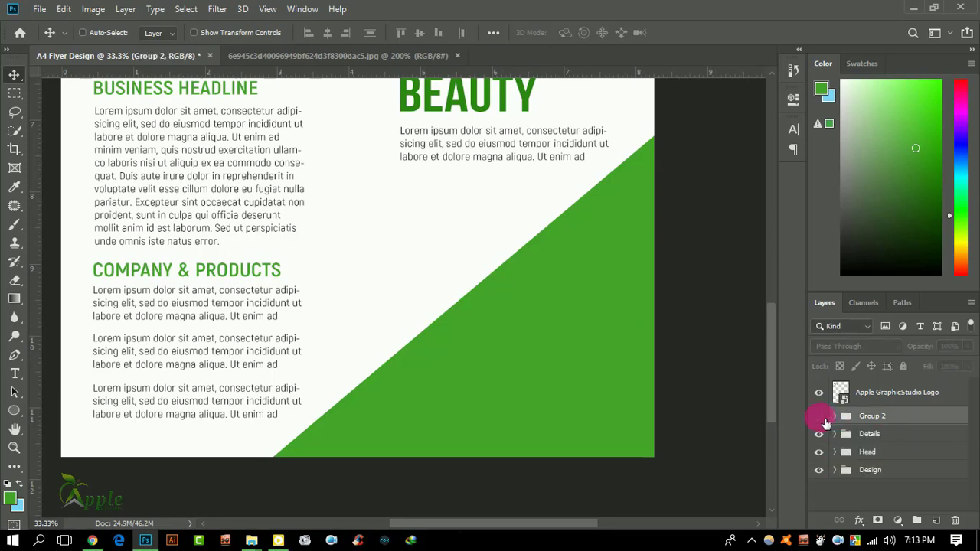
{"action": "left_click", "coordinate": [818, 415]}
{"action": "left_click_drag", "start_coordinate": [693, 398], "coordinate": [681, 416]}
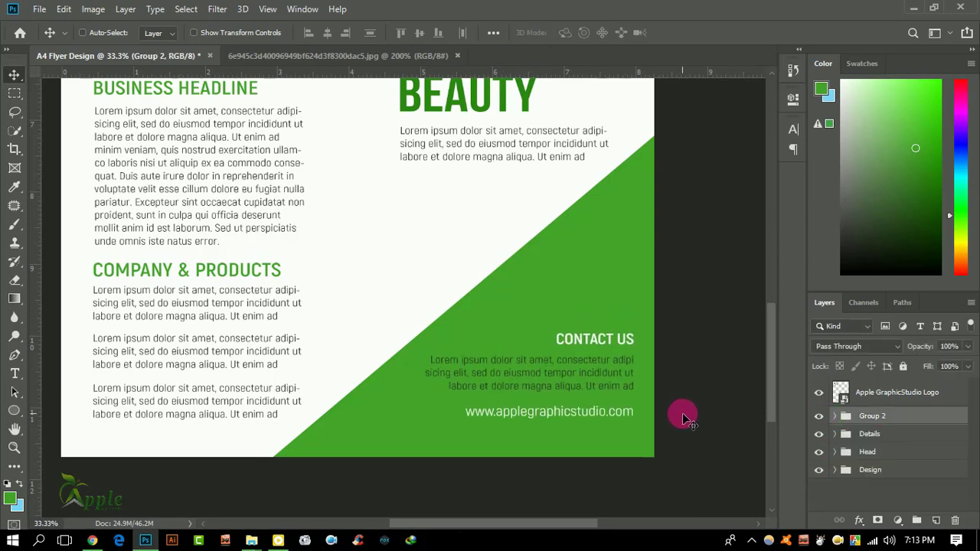
Add a white '30%' text layer in the green circle at about 72 pt.
{"action": "key", "text": "ctrl+minus"}
{"action": "key", "text": "ctrl+minus"}
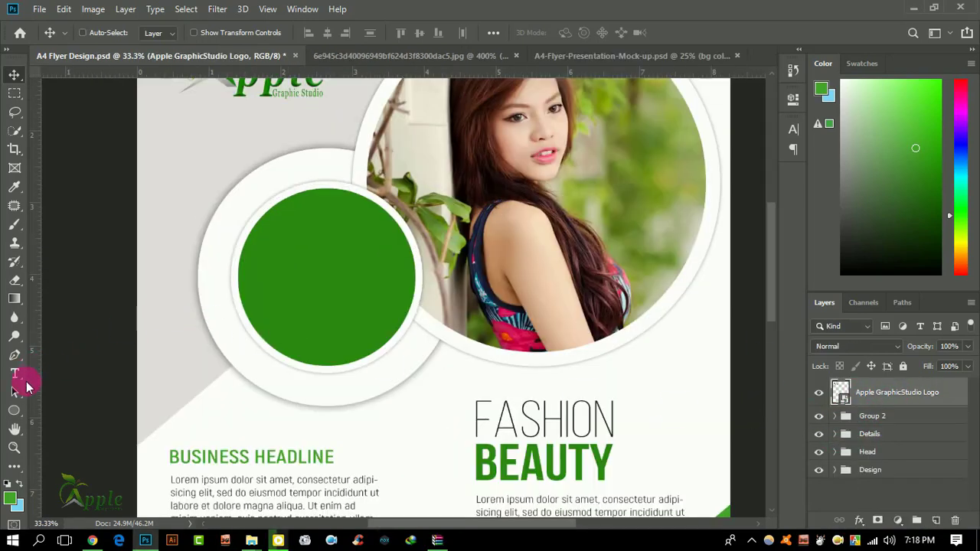
{"action": "left_click", "coordinate": [15, 374]}
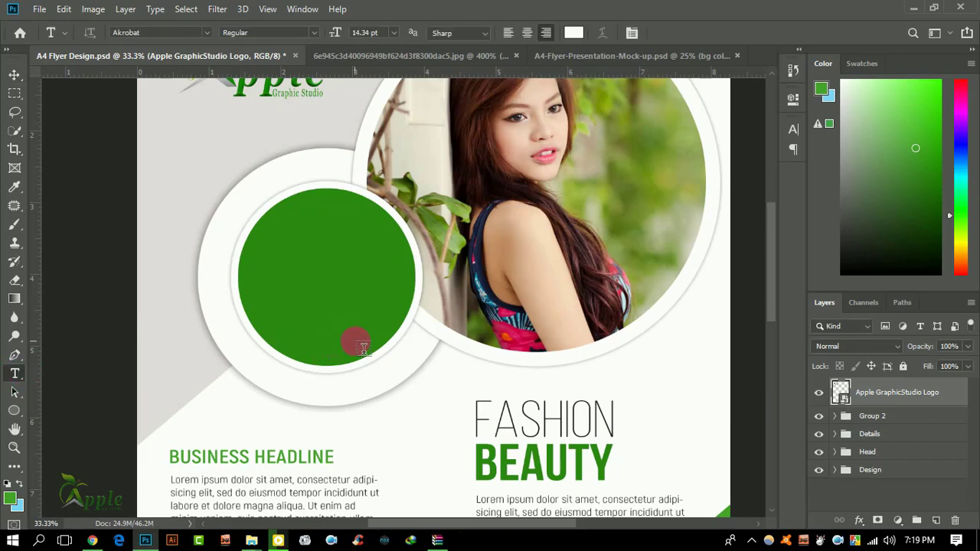
{"action": "left_click", "coordinate": [296, 278]}
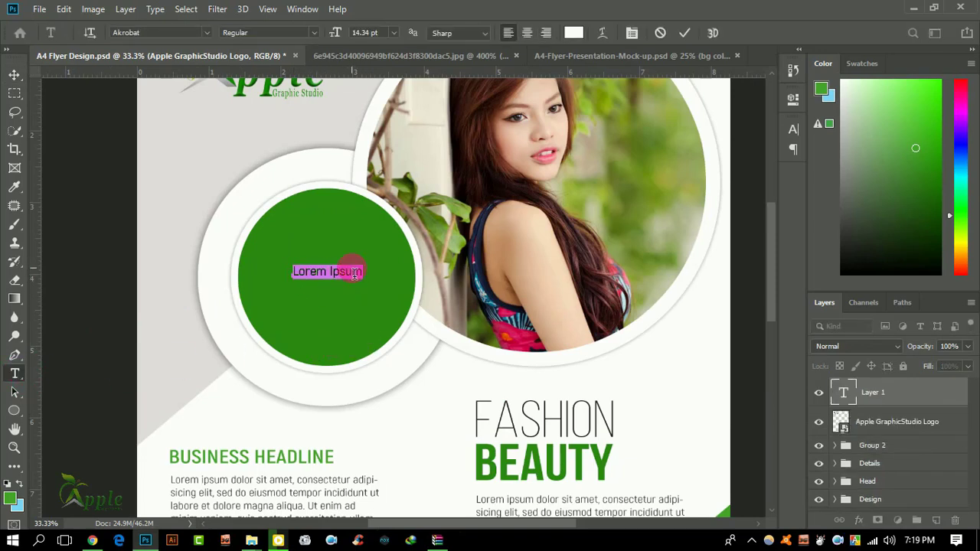
{"action": "type", "text": "60"}
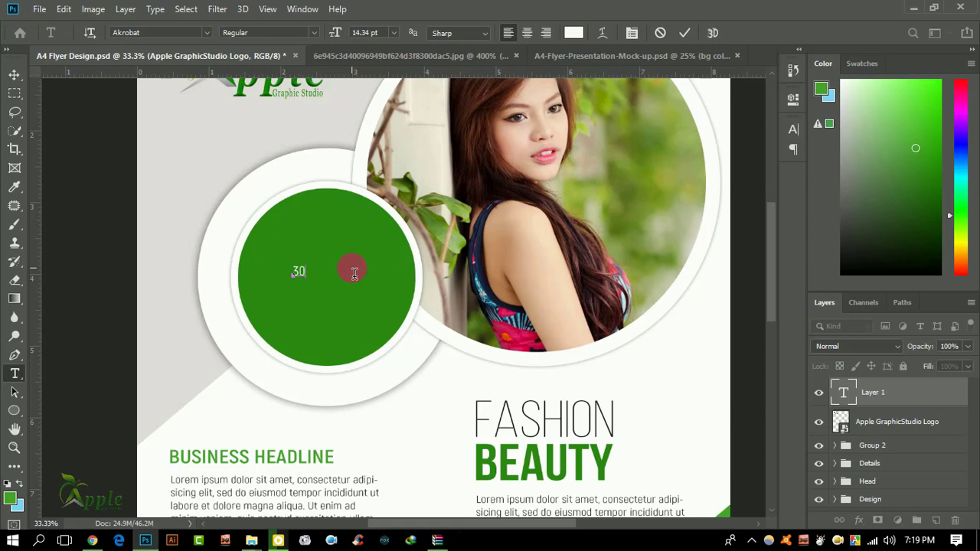
{"action": "type", "text": "%"}
{"action": "mouse_move", "coordinate": [339, 34]}
{"action": "left_mouse_down"}
{"action": "mouse_move", "coordinate": [383, 40]}
{"action": "mouse_move", "coordinate": [372, 35]}
{"action": "left_mouse_up"}
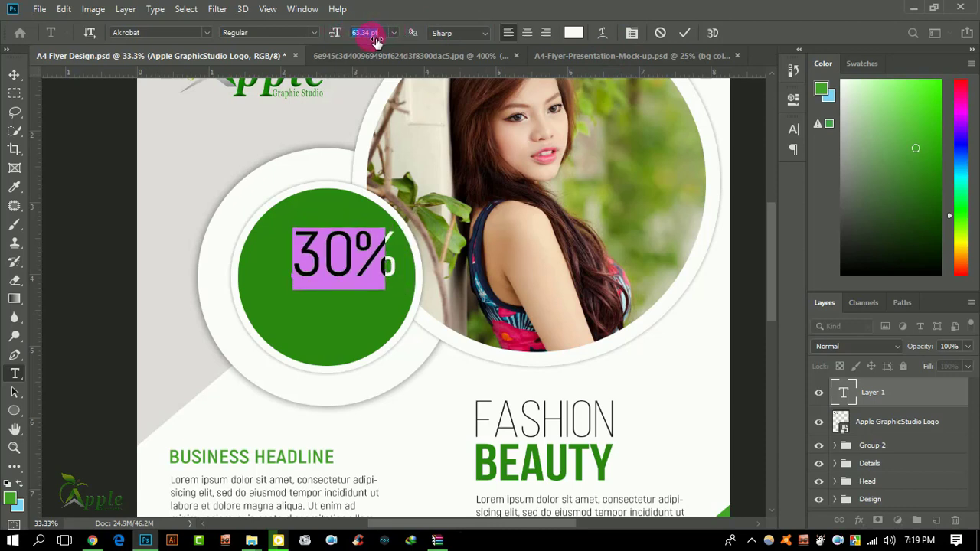
{"action": "left_click", "coordinate": [686, 33]}
Shift 30% slightly left and add an 'off' text line beneath it.
{"action": "left_click", "coordinate": [14, 74]}
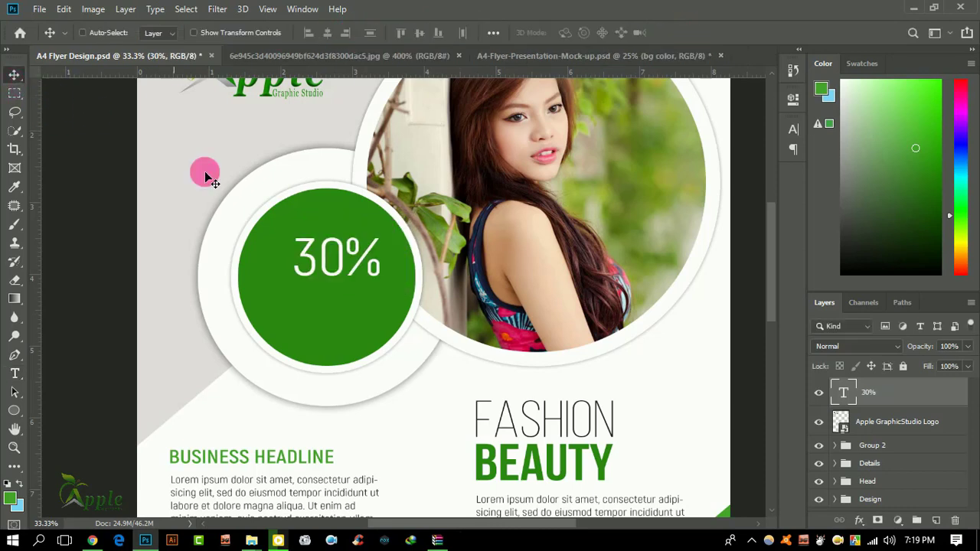
{"action": "left_click_drag", "start_coordinate": [305, 228], "coordinate": [300, 232]}
{"action": "left_click", "coordinate": [324, 253]}
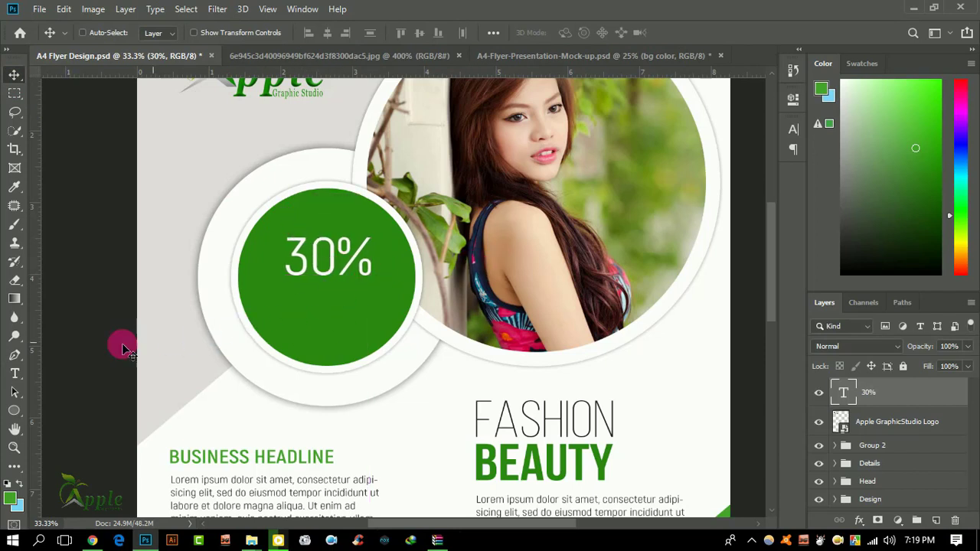
{"action": "left_click", "coordinate": [15, 373]}
{"action": "left_click", "coordinate": [285, 321]}
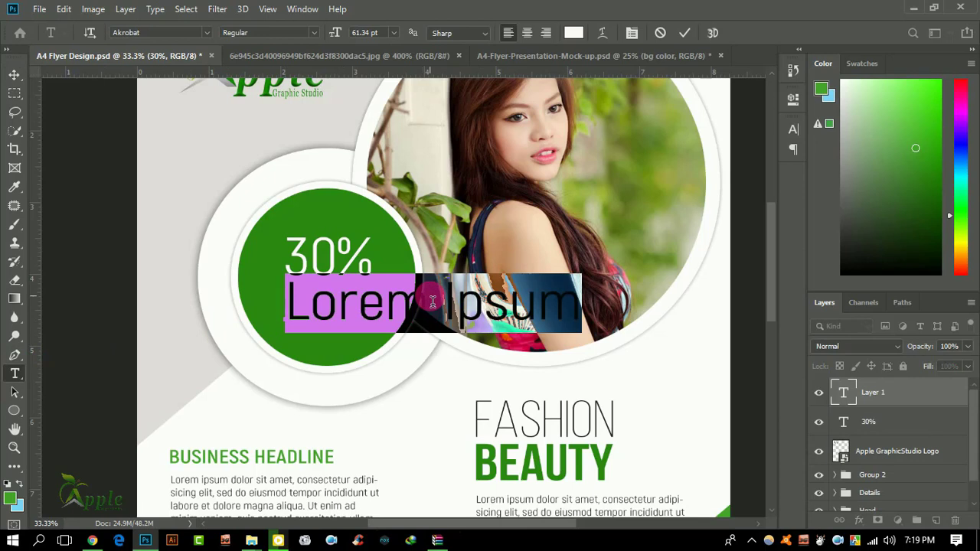
{"action": "type", "text": "off"}
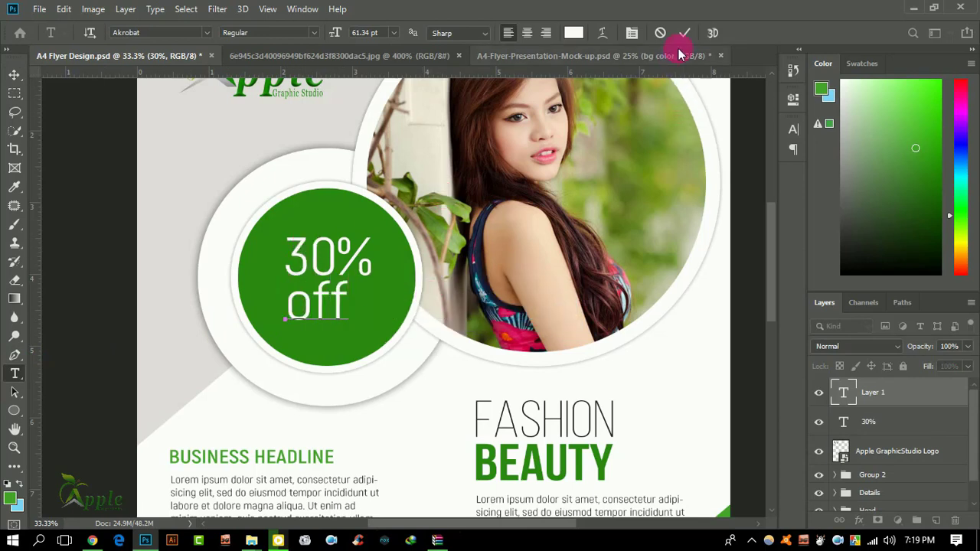
{"action": "left_click", "coordinate": [684, 33]}
{"action": "left_click", "coordinate": [15, 74]}
{"action": "left_click_drag", "start_coordinate": [337, 304], "coordinate": [343, 307]}
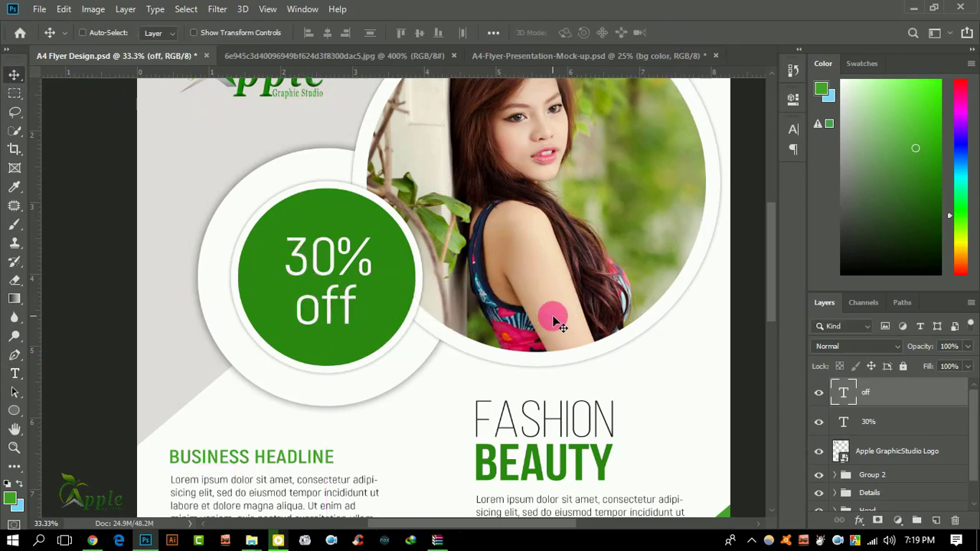
Make the off text Bold and All Caps, centred under 30%.
{"action": "left_click", "coordinate": [793, 129]}
{"action": "left_click", "coordinate": [763, 150]}
{"action": "left_click", "coordinate": [764, 226]}
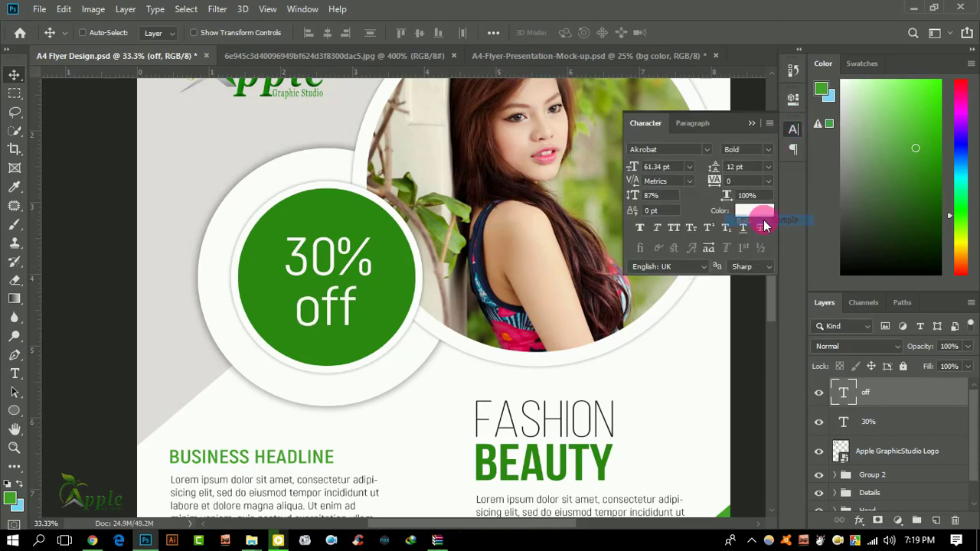
{"action": "left_click", "coordinate": [793, 129]}
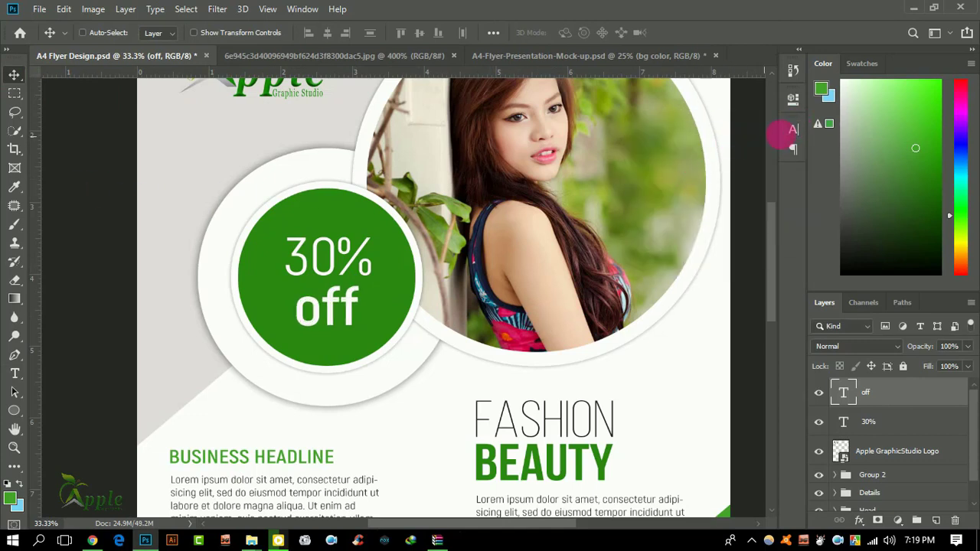
{"action": "left_click_drag", "start_coordinate": [793, 130], "coordinate": [728, 168]}
{"action": "left_click_drag", "start_coordinate": [793, 163], "coordinate": [793, 142]}
{"action": "left_click", "coordinate": [793, 126]}
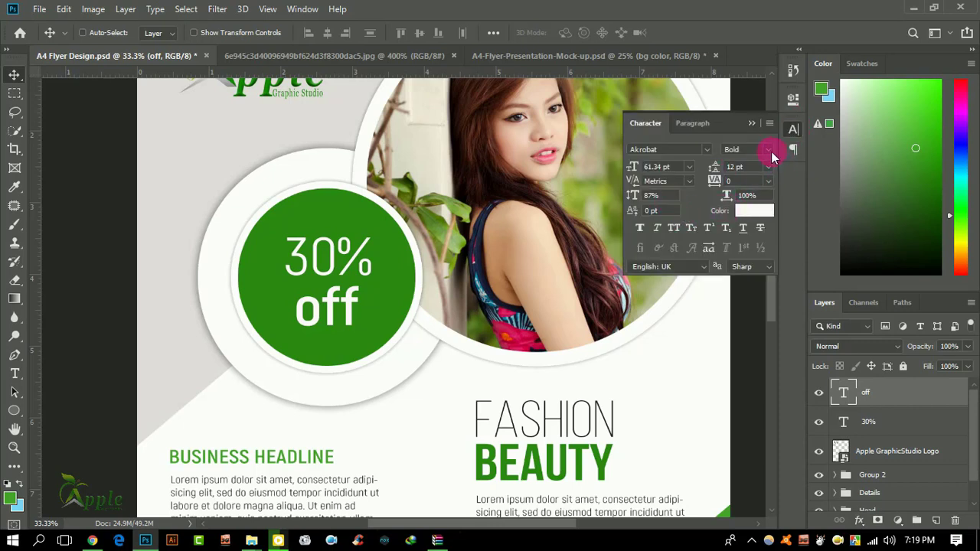
{"action": "left_click", "coordinate": [674, 229]}
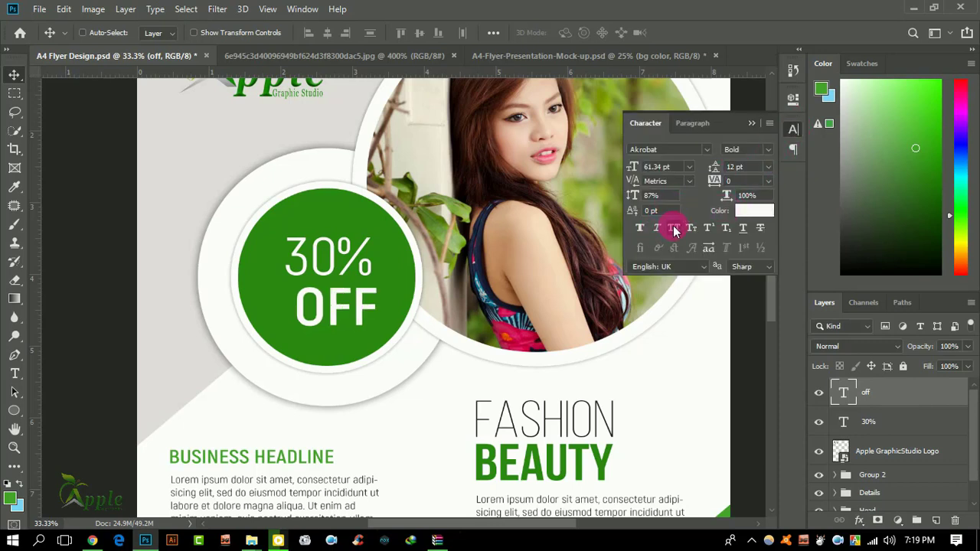
{"action": "left_click", "coordinate": [751, 124]}
{"action": "left_click_drag", "start_coordinate": [358, 314], "coordinate": [352, 314]}
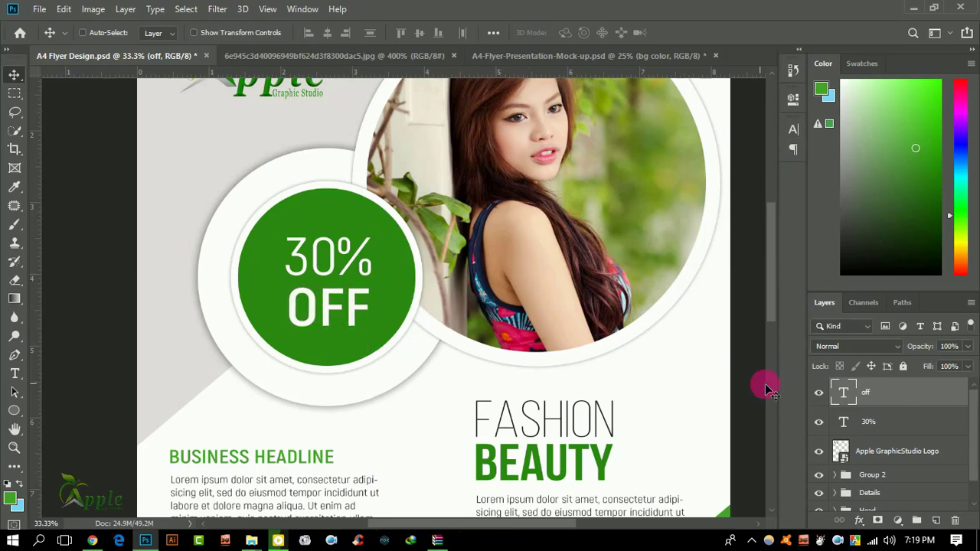
Merge the visible flyer into a new layer with Apply Image and copy it merged.
{"action": "left_click", "coordinate": [936, 520]}
{"action": "left_click", "coordinate": [93, 10]}
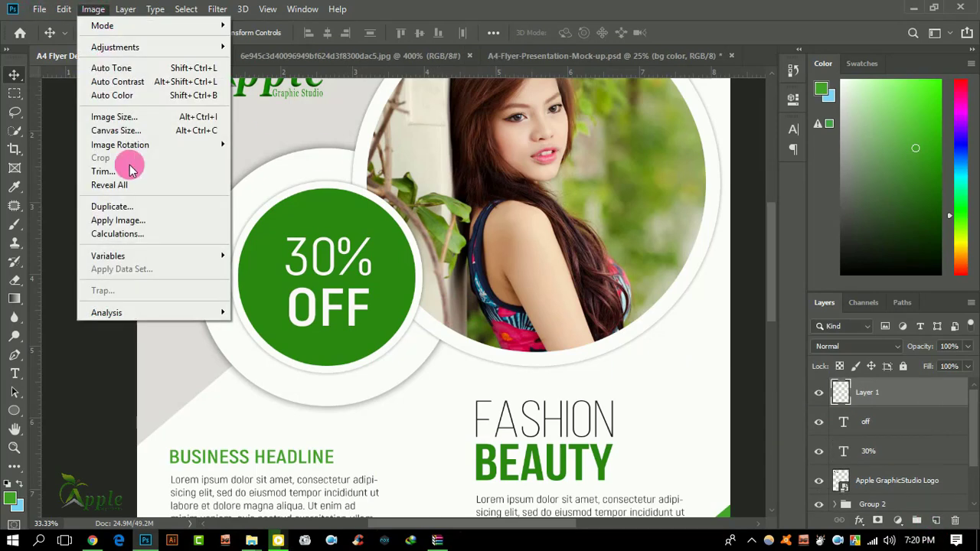
{"action": "left_click", "coordinate": [126, 218]}
{"action": "left_click", "coordinate": [619, 134]}
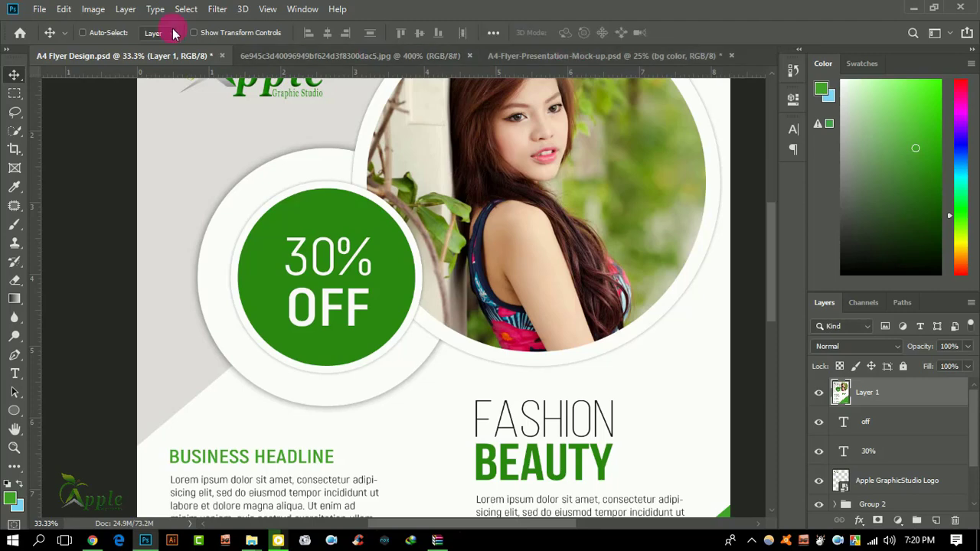
{"action": "left_click", "coordinate": [62, 10]}
{"action": "left_click", "coordinate": [105, 122]}
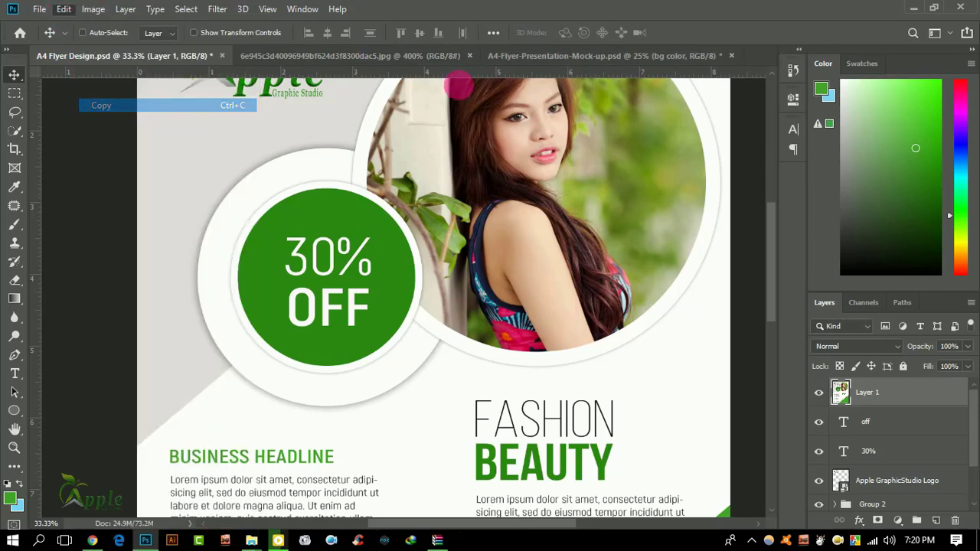
Paste the flyer into the mockup's A4 Flyer placeholder and save the changes.
{"action": "left_click", "coordinate": [601, 55]}
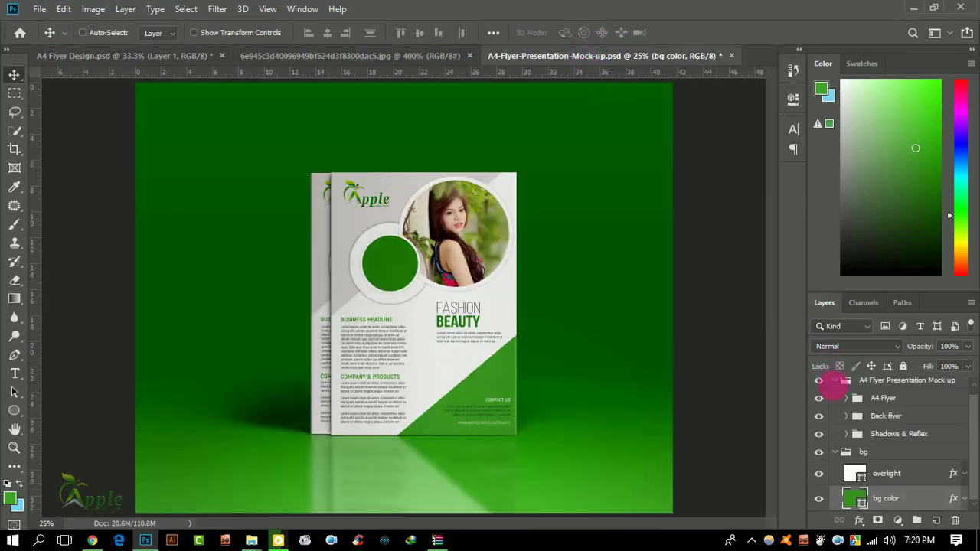
{"action": "scroll", "coordinate": [856, 440], "scroll_direction": "up", "scroll_amount": 1}
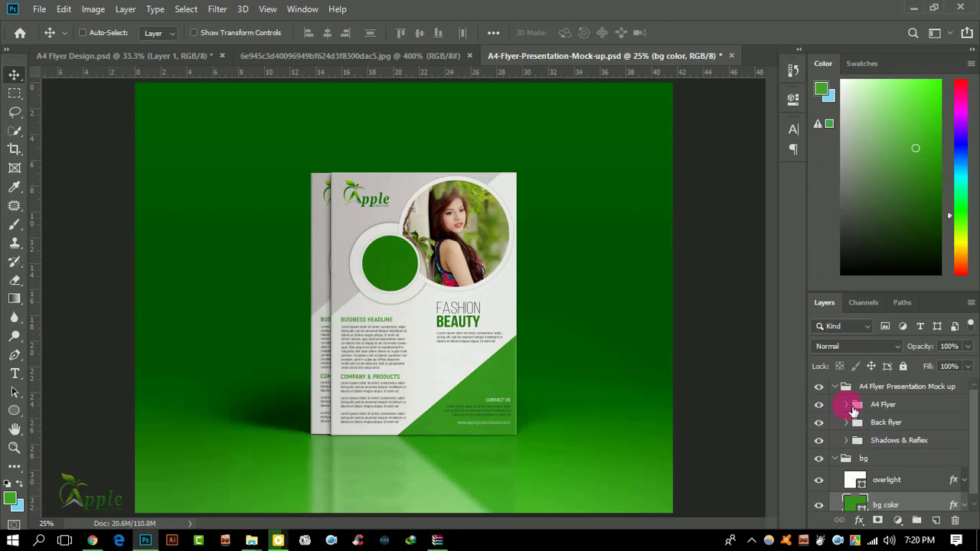
{"action": "left_click", "coordinate": [851, 408]}
{"action": "double_click", "coordinate": [879, 427]}
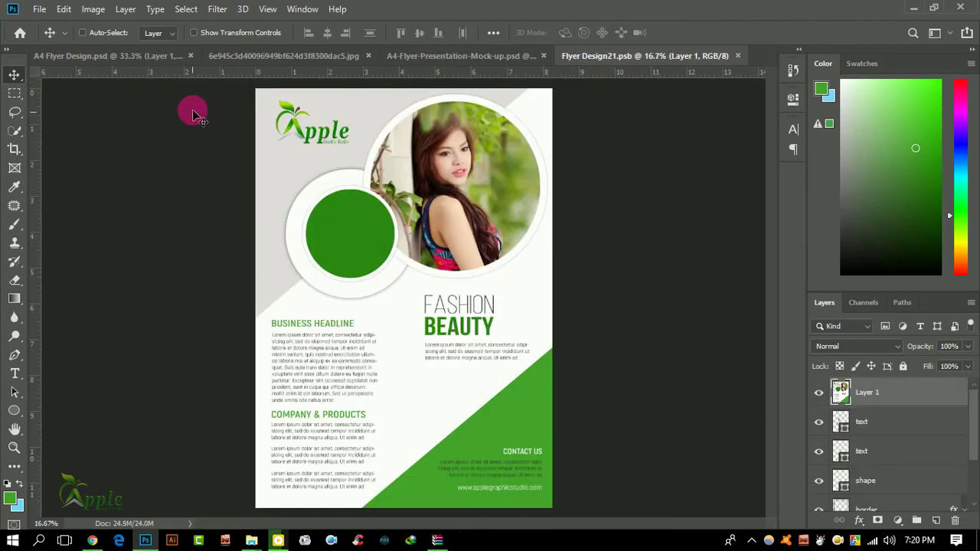
{"action": "left_click", "coordinate": [64, 9]}
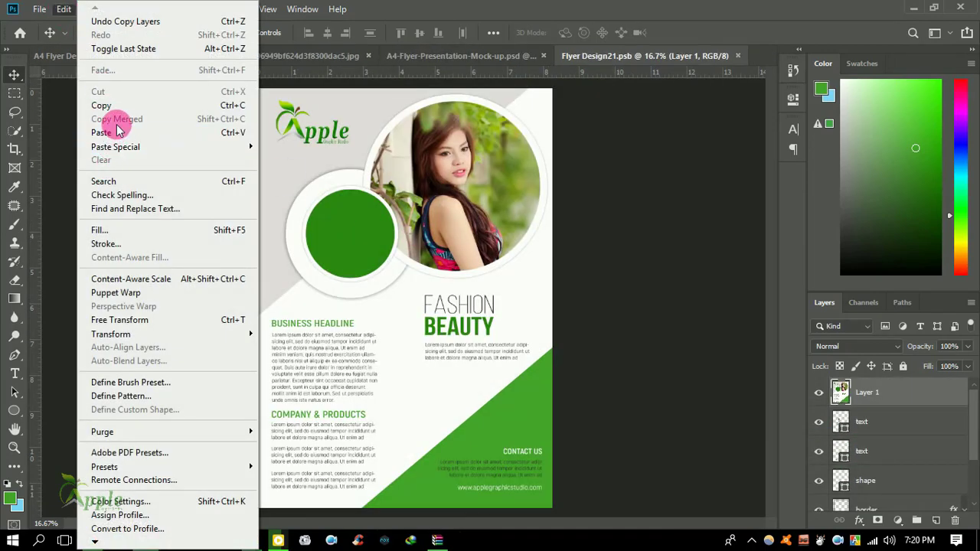
{"action": "left_click", "coordinate": [120, 132]}
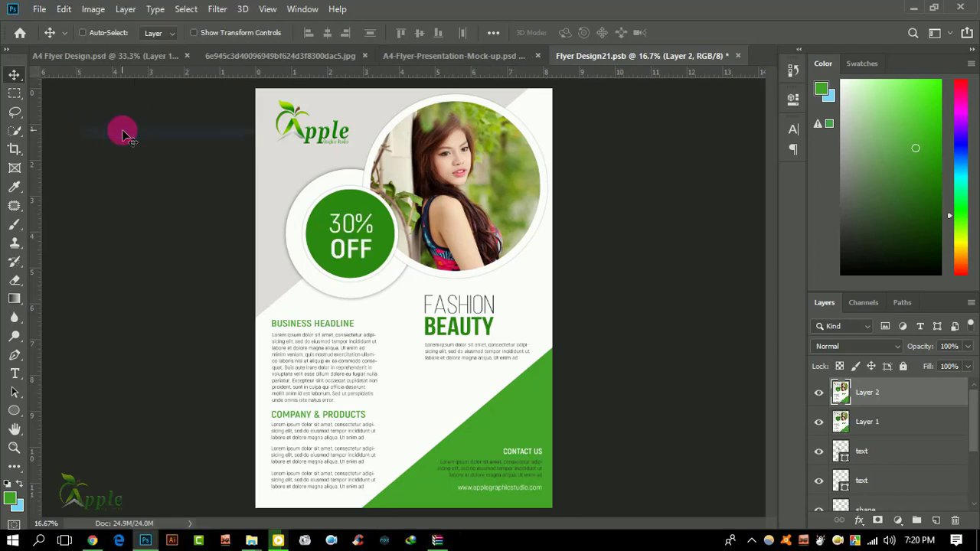
{"action": "left_click", "coordinate": [738, 56]}
{"action": "left_click", "coordinate": [423, 211]}
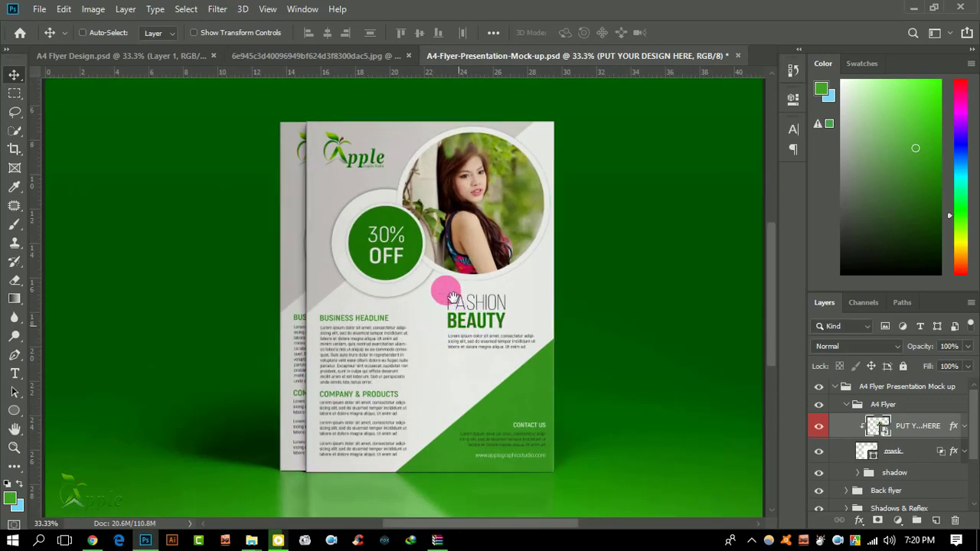
After trying purple and brown, set the mockup background to the flyer's green 37941e.
{"action": "scroll", "coordinate": [892, 428], "scroll_direction": "down", "scroll_amount": 3}
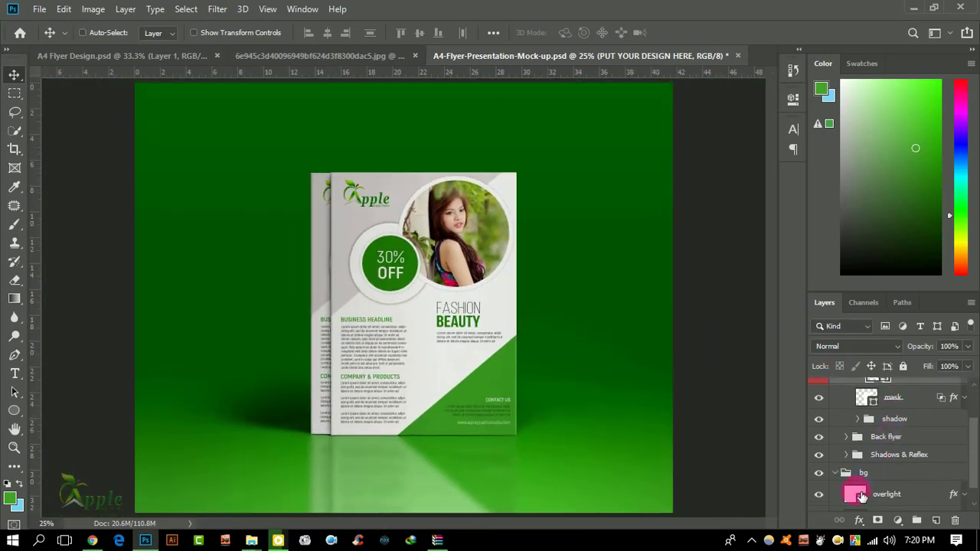
{"action": "double_click", "coordinate": [854, 498]}
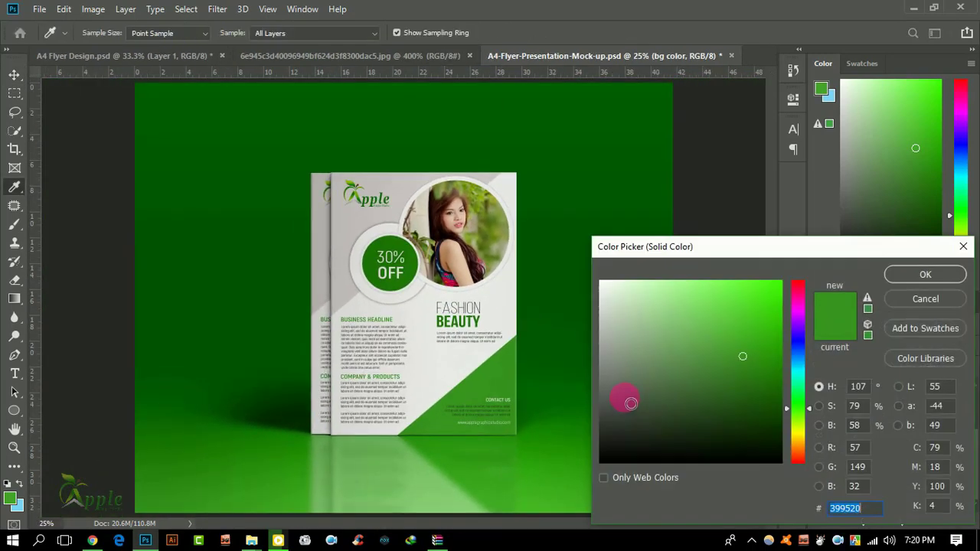
{"action": "left_click", "coordinate": [798, 314]}
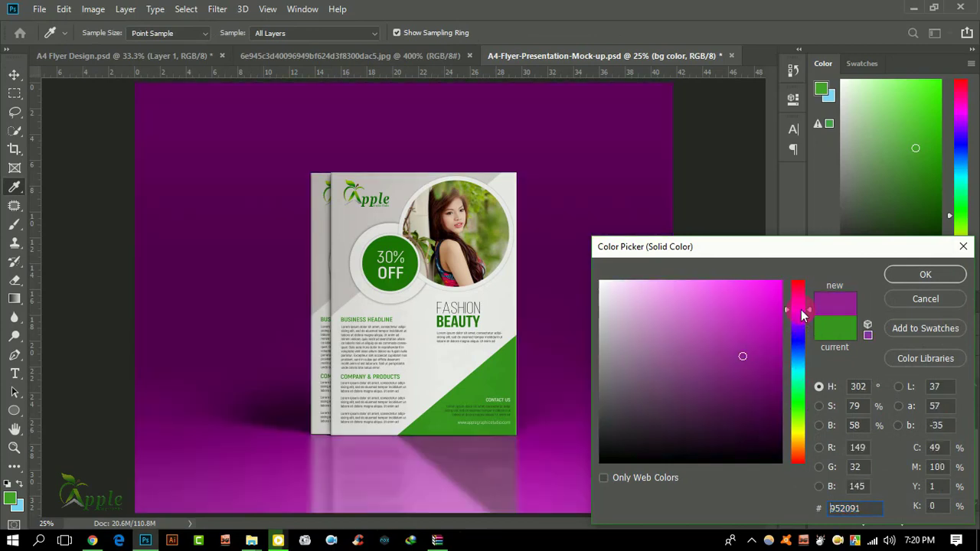
{"action": "left_click", "coordinate": [797, 427]}
{"action": "left_click", "coordinate": [791, 452]}
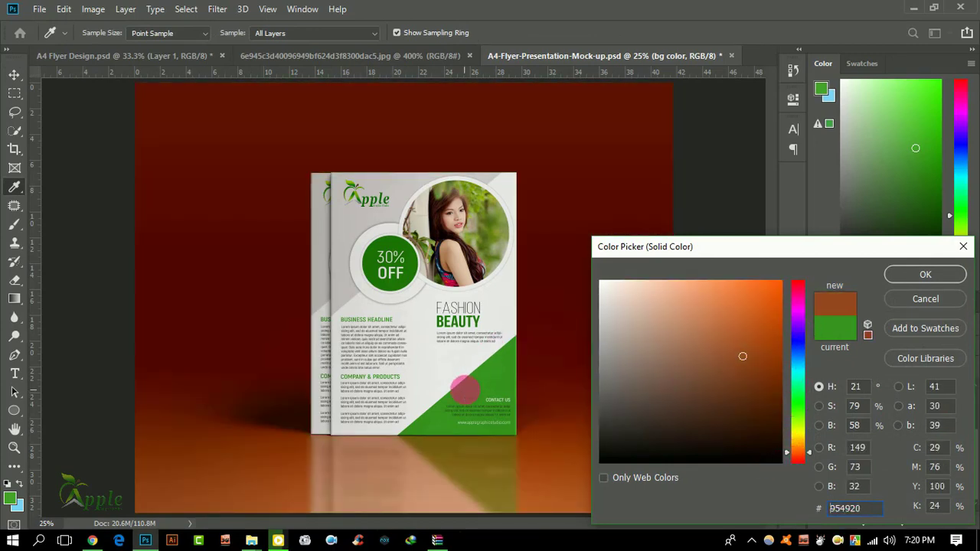
{"action": "left_click", "coordinate": [464, 391]}
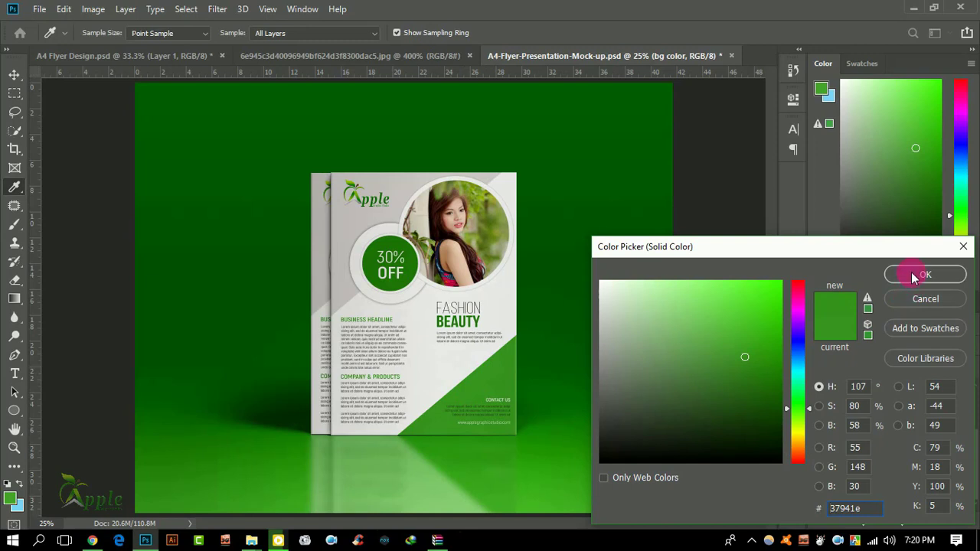
{"action": "left_click", "coordinate": [913, 276]}
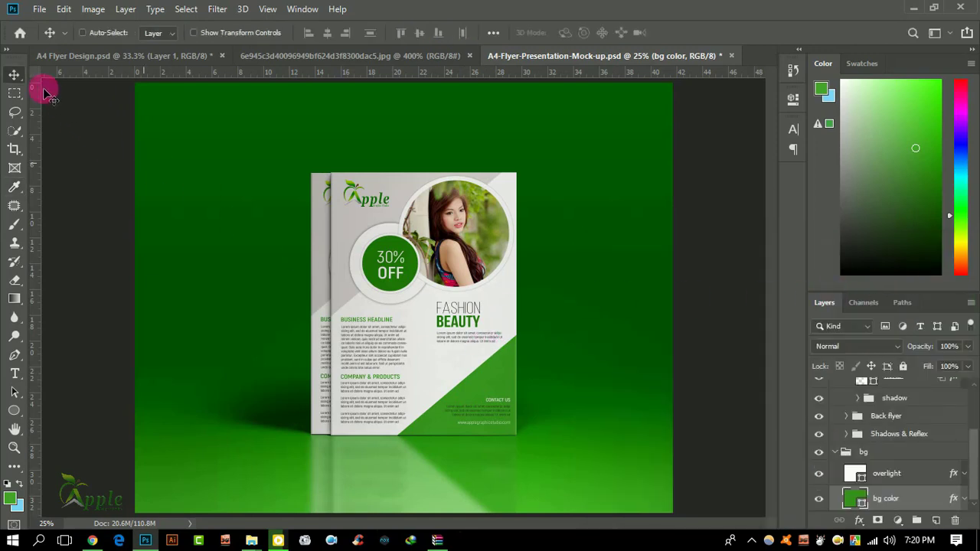
Collapse the mockup layer group and zoom so the mockup fills the window.
{"action": "scroll", "coordinate": [850, 428], "scroll_direction": "up", "scroll_amount": 3}
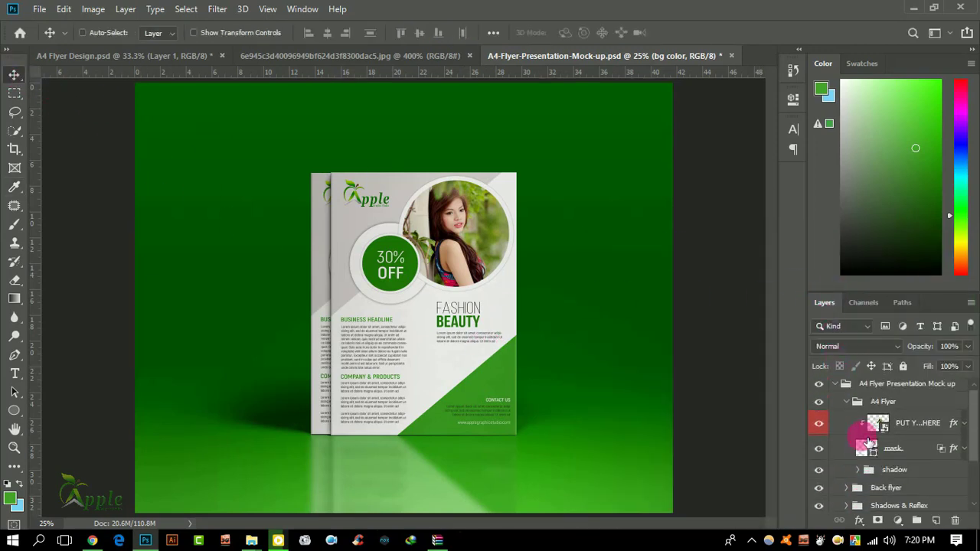
{"action": "left_click", "coordinate": [836, 387]}
{"action": "key", "text": "ctrl+minus"}
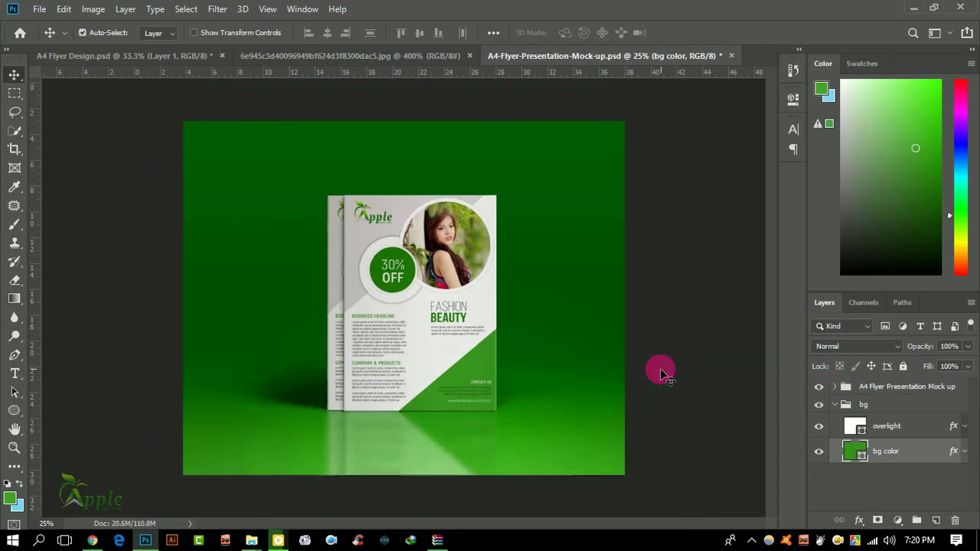
{"action": "key", "text": "ctrl+minus"}
{"action": "key", "text": "ctrl+plus"}
{"action": "key", "text": "ctrl+plus"}
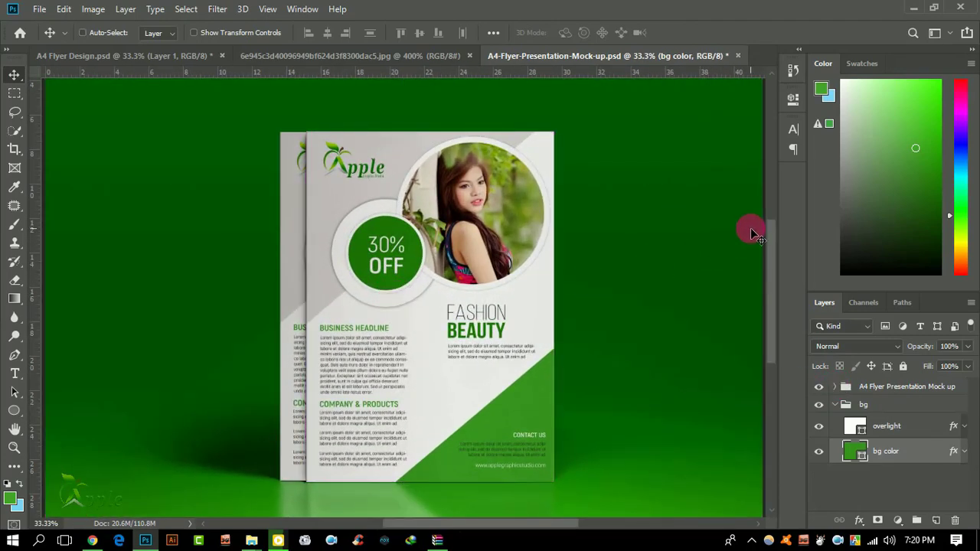